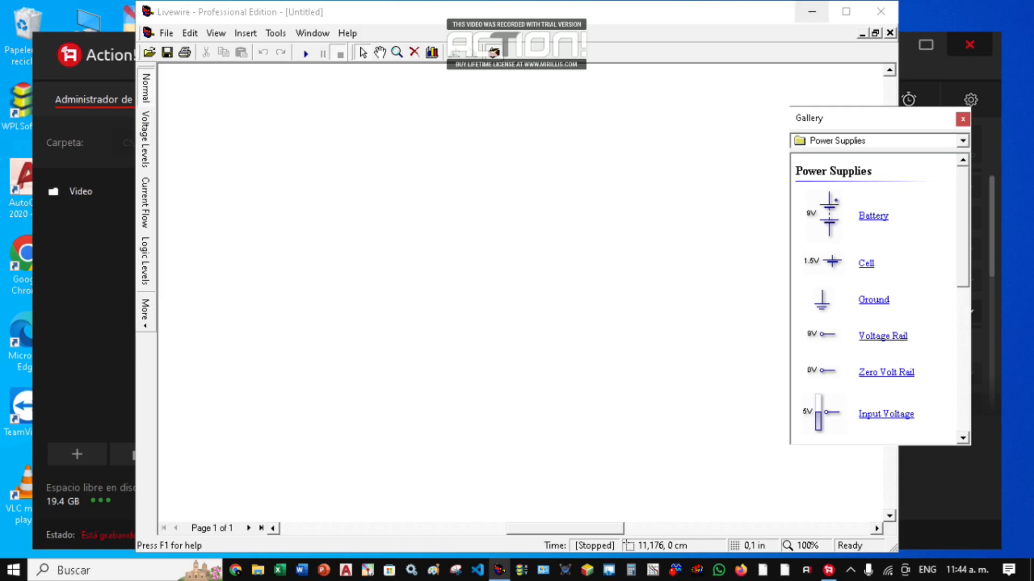
Maximize the drawing window and place a 9V Battery from the Power Supplies gallery on the left part of the page.
{"action": "left_click", "coordinate": [846, 12]}
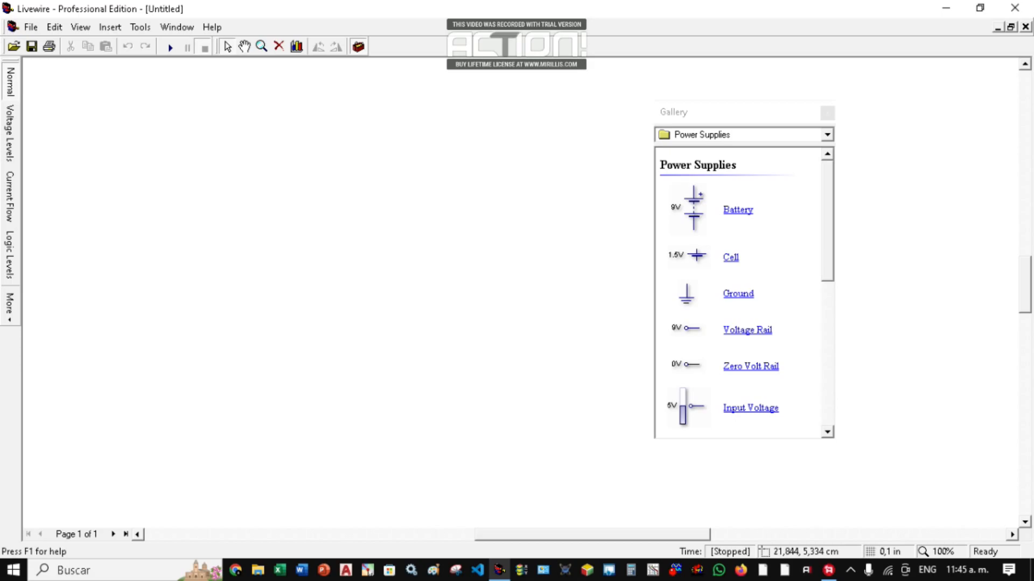
{"action": "left_click", "coordinate": [827, 135]}
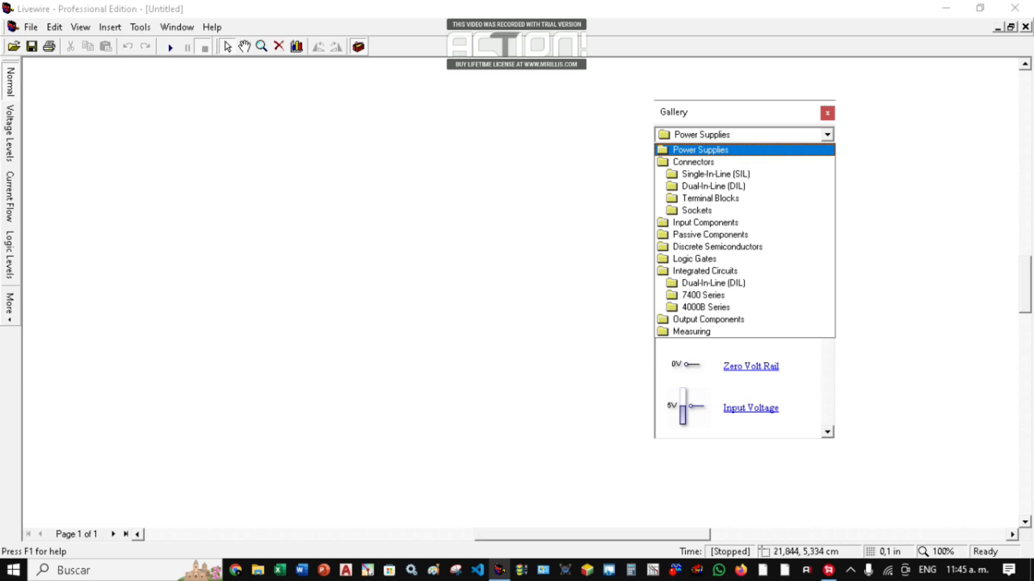
{"action": "key", "text": "Escape"}
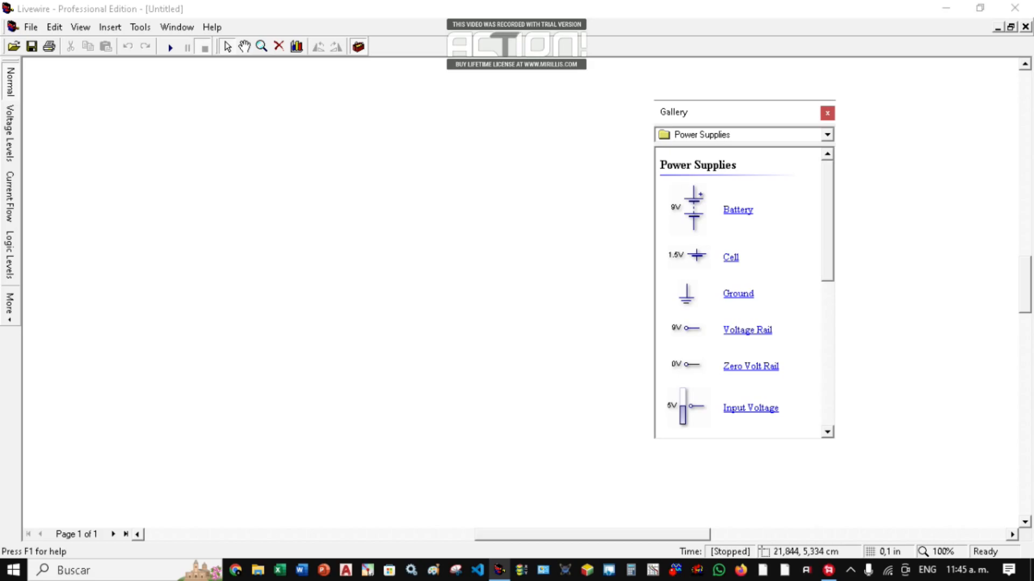
{"action": "scroll", "coordinate": [743, 294], "scroll_direction": "down", "scroll_amount": 5}
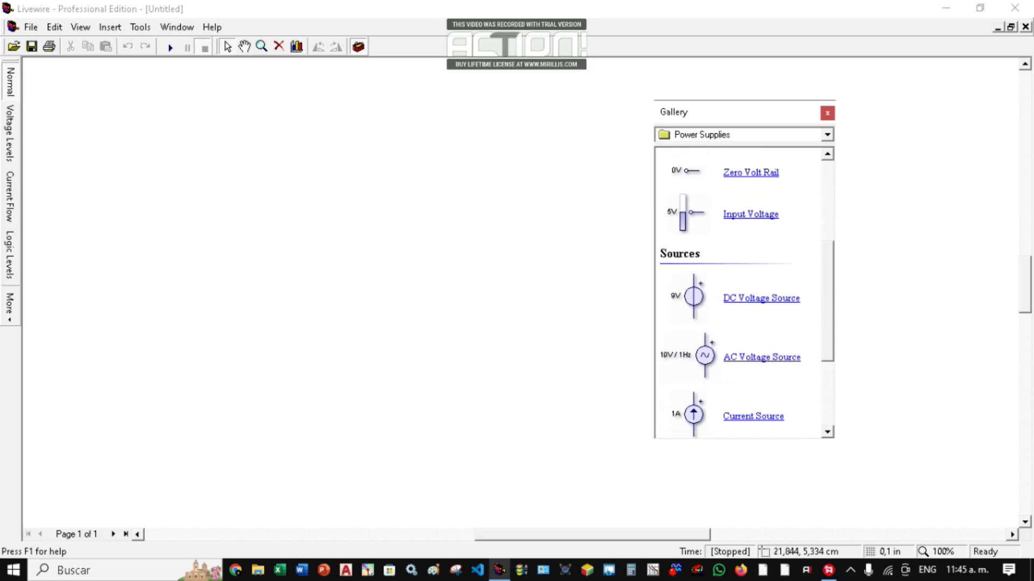
{"action": "scroll", "coordinate": [743, 294], "scroll_direction": "down", "scroll_amount": 2}
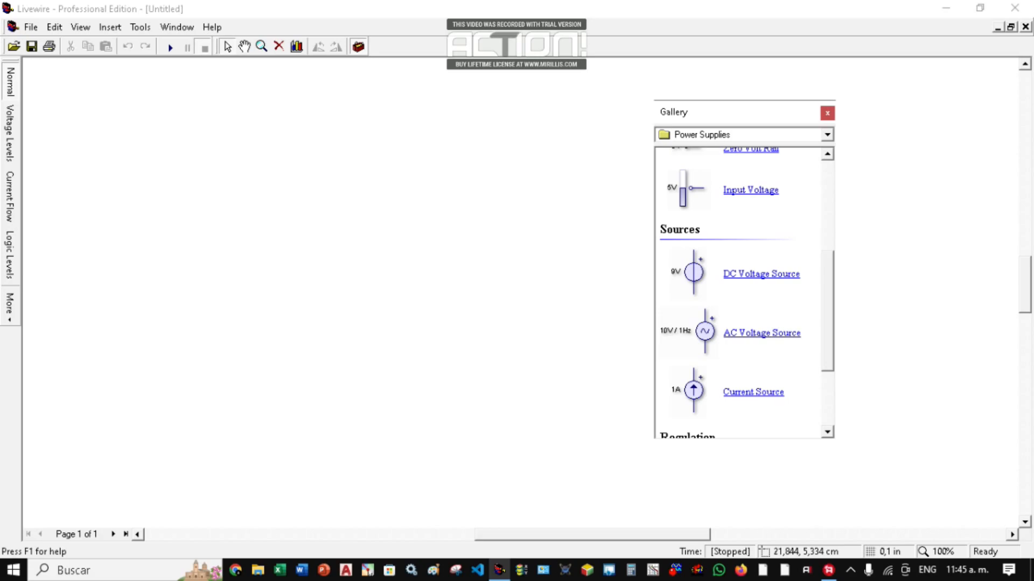
{"action": "scroll", "coordinate": [742, 293], "scroll_direction": "up", "scroll_amount": 5}
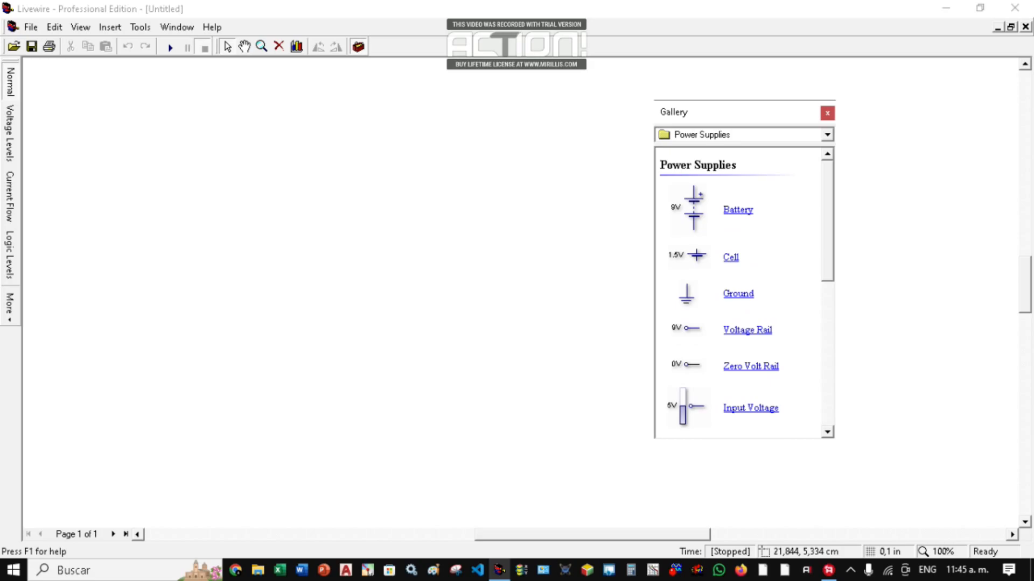
{"action": "left_click_drag", "start_coordinate": [694, 210], "coordinate": [306, 248]}
{"action": "left_click_drag", "start_coordinate": [306, 247], "coordinate": [248, 268]}
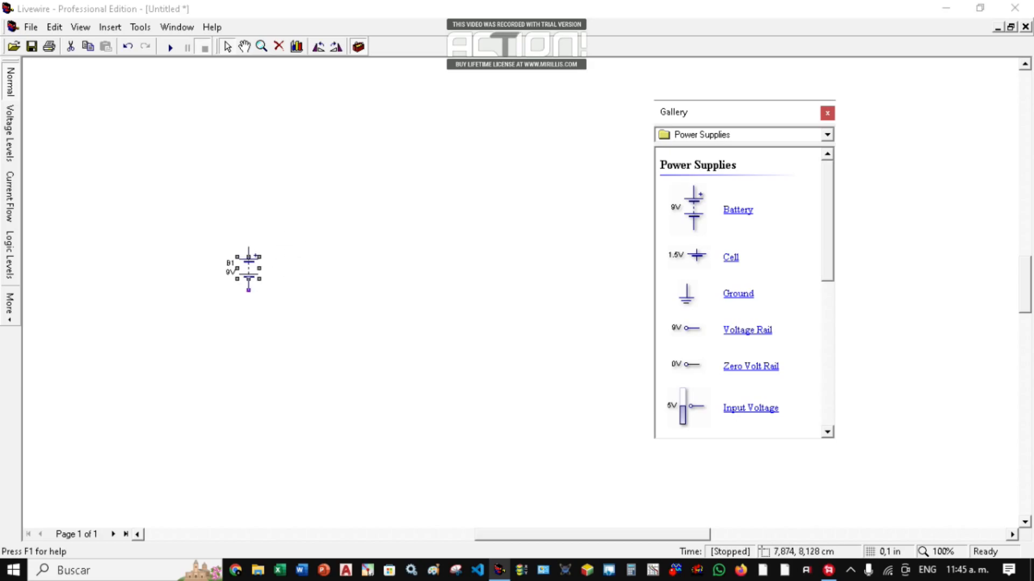
{"action": "left_click", "coordinate": [233, 300]}
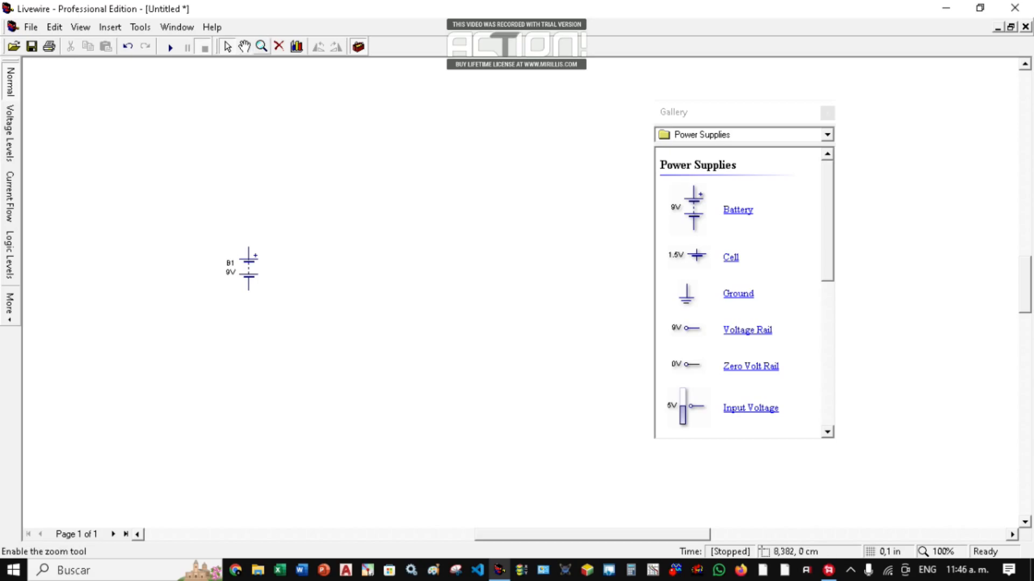
Place a Ground symbol from Power Supplies directly below the battery, in line with its negative terminal.
{"action": "left_click", "coordinate": [261, 46]}
{"action": "left_click", "coordinate": [269, 141]}
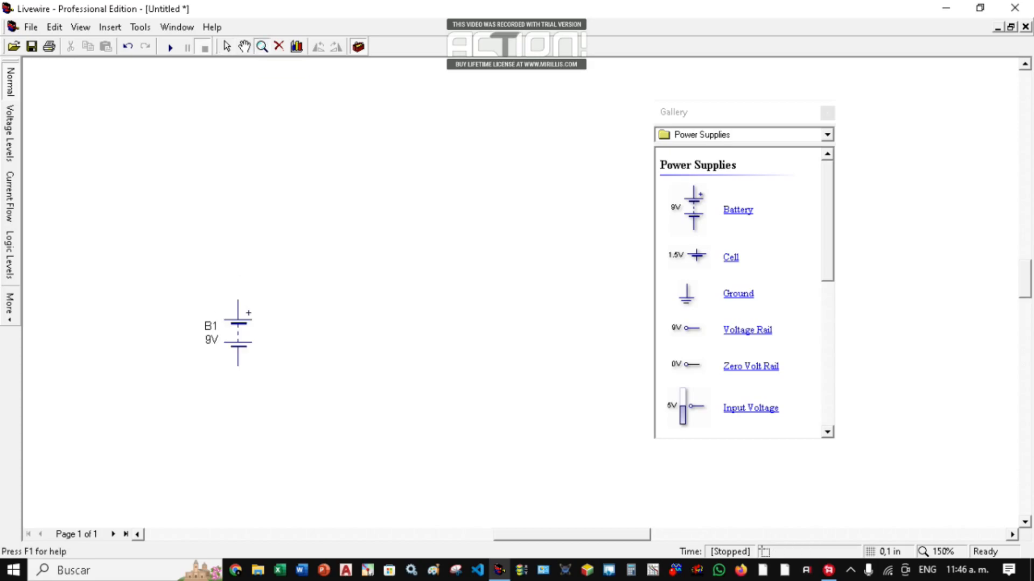
{"action": "left_click", "coordinate": [268, 139]}
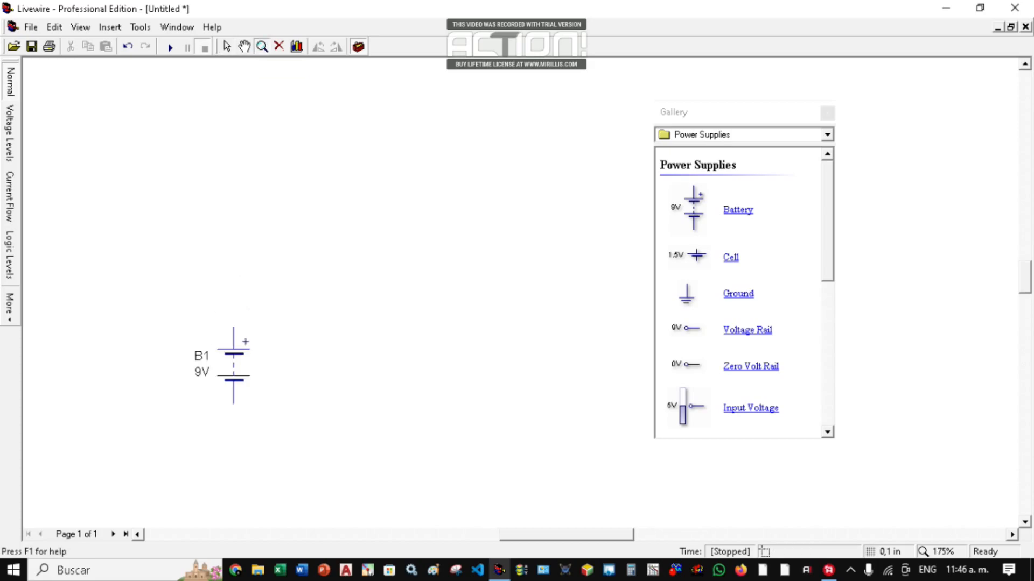
{"action": "left_click", "coordinate": [271, 139]}
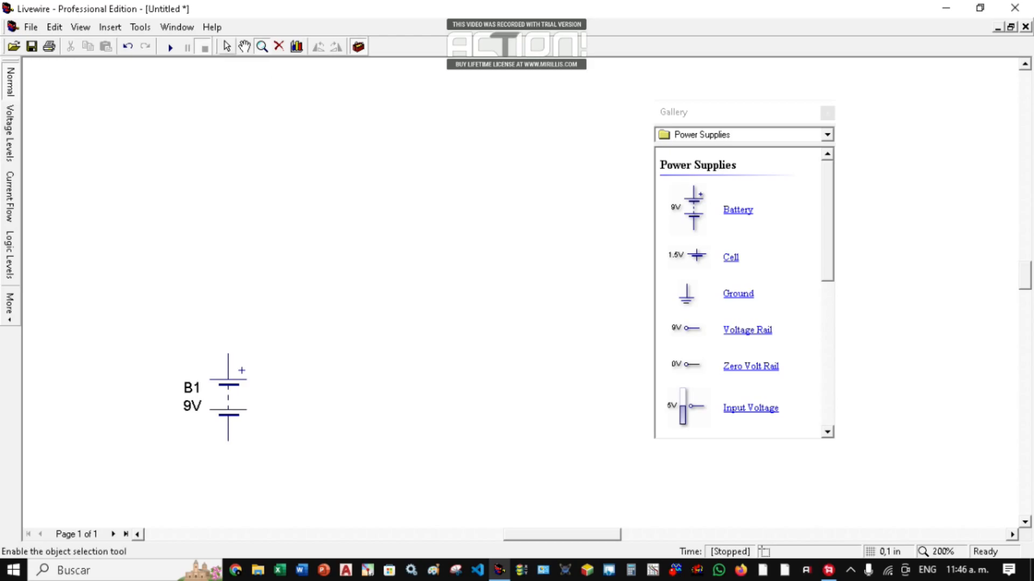
{"action": "scroll", "coordinate": [520, 293], "scroll_direction": "down", "scroll_amount": 2}
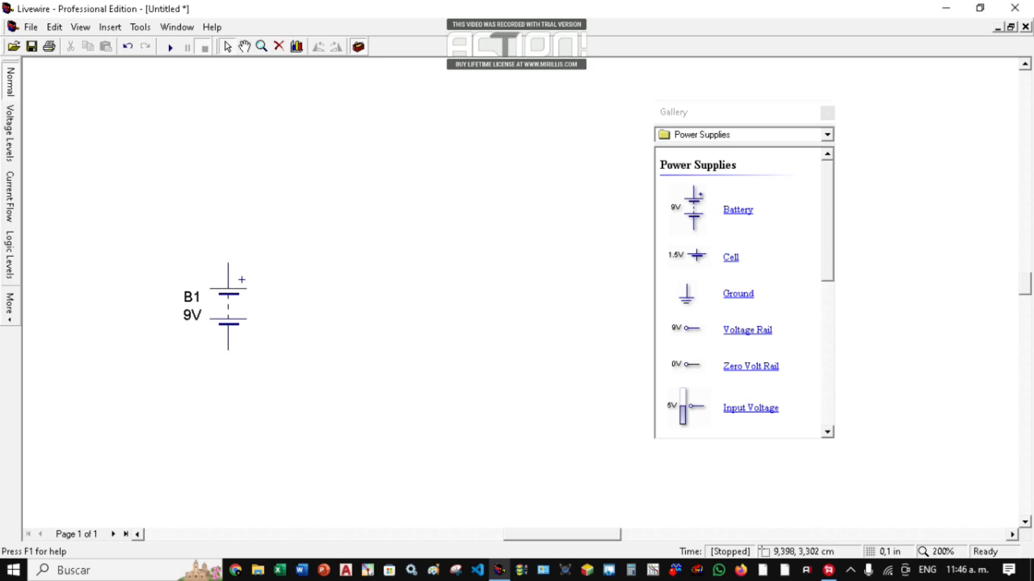
{"action": "scroll", "coordinate": [521, 294], "scroll_direction": "up", "scroll_amount": 1}
{"action": "left_click_drag", "start_coordinate": [686, 293], "coordinate": [228, 400]}
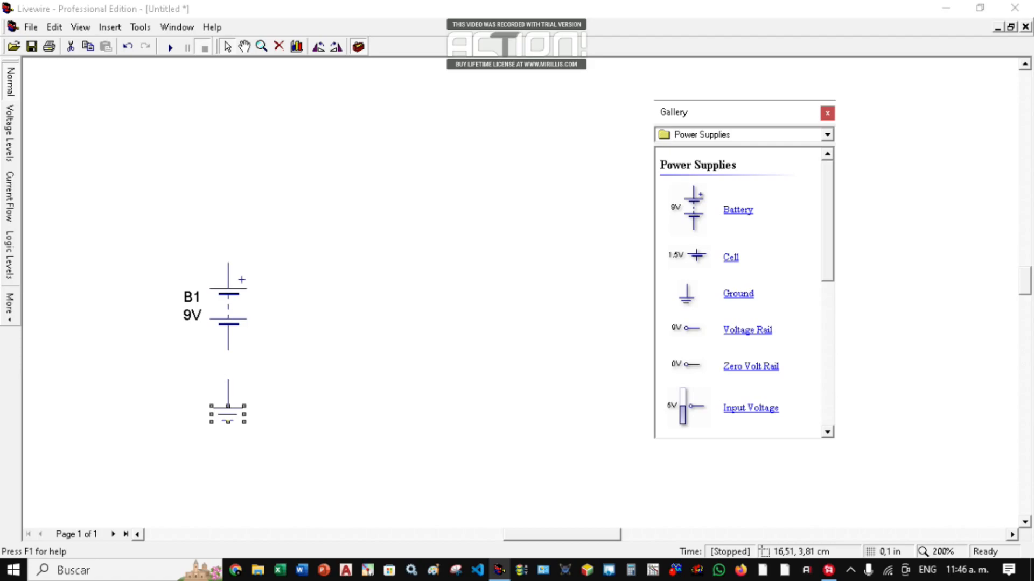
Examine the switches, sensors and virtual instruments offered in the Input Components category of the gallery.
{"action": "left_click", "coordinate": [827, 135]}
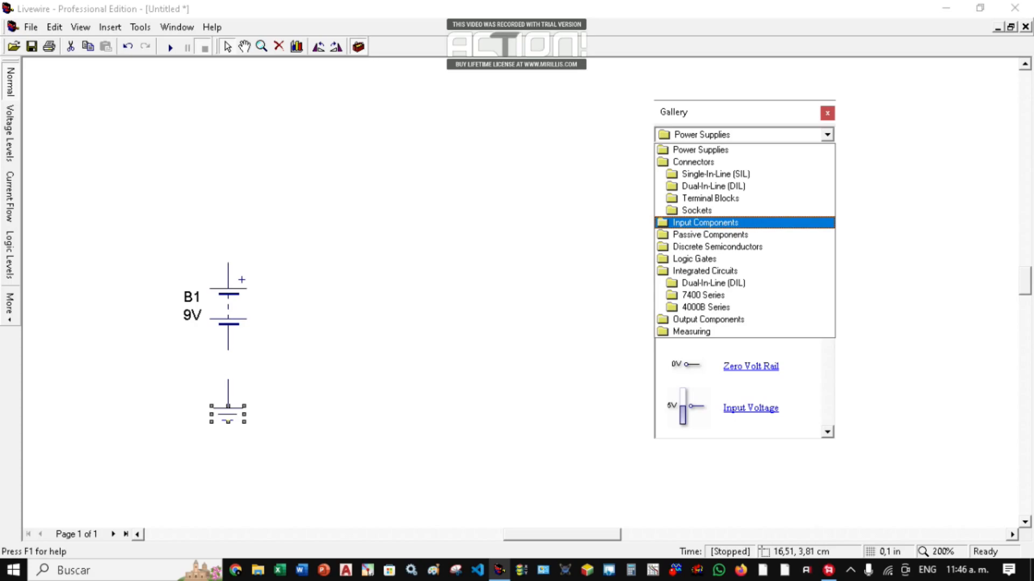
{"action": "left_click", "coordinate": [708, 223]}
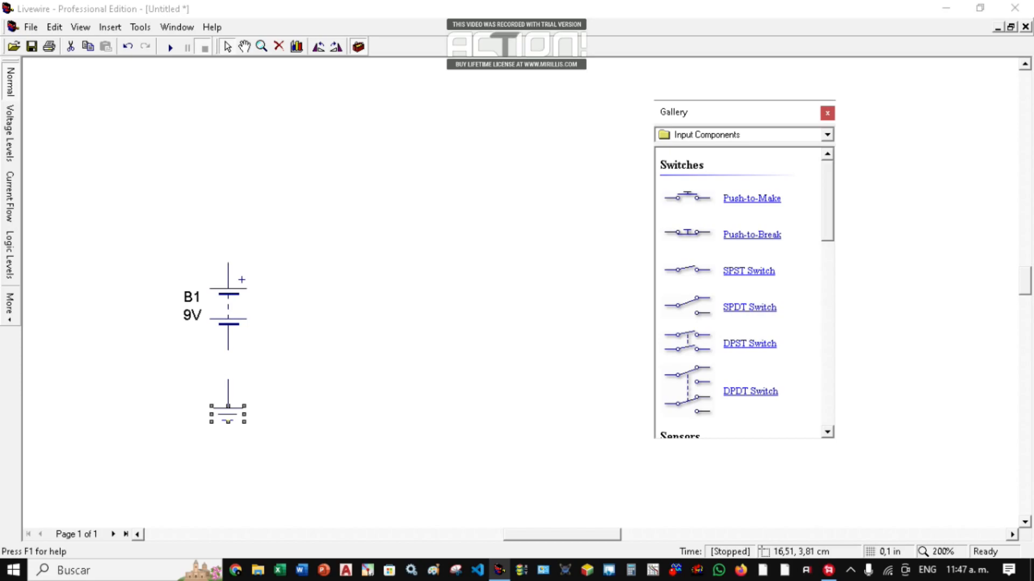
{"action": "scroll", "coordinate": [743, 294], "scroll_direction": "down", "scroll_amount": 4}
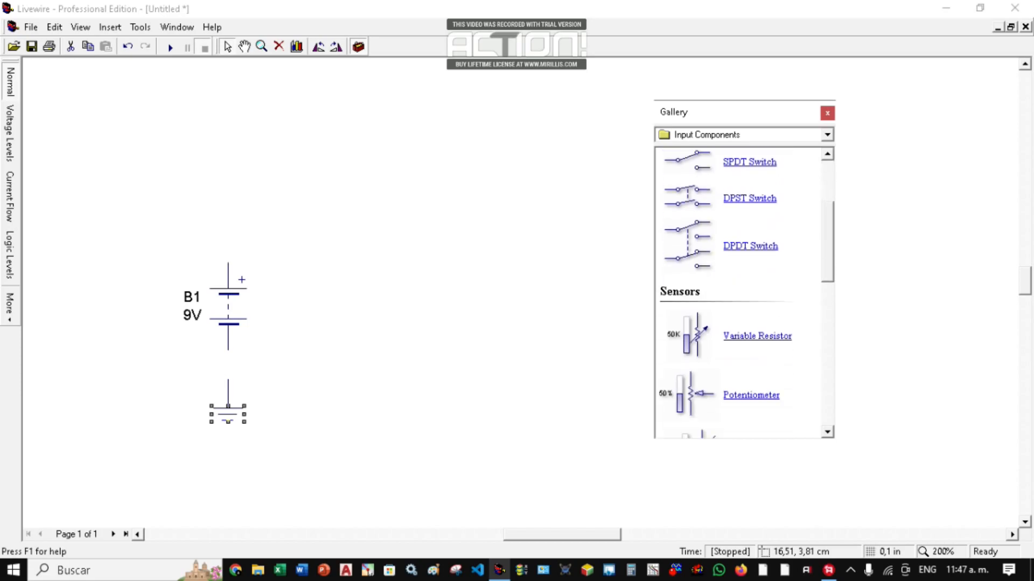
{"action": "scroll", "coordinate": [743, 293], "scroll_direction": "down", "scroll_amount": 3}
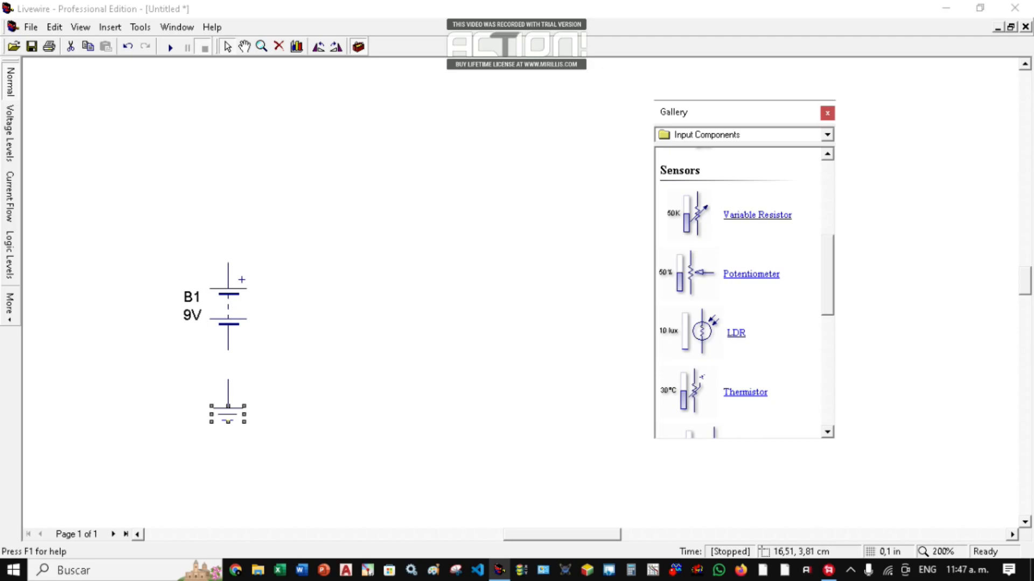
{"action": "scroll", "coordinate": [743, 293], "scroll_direction": "down", "scroll_amount": 6}
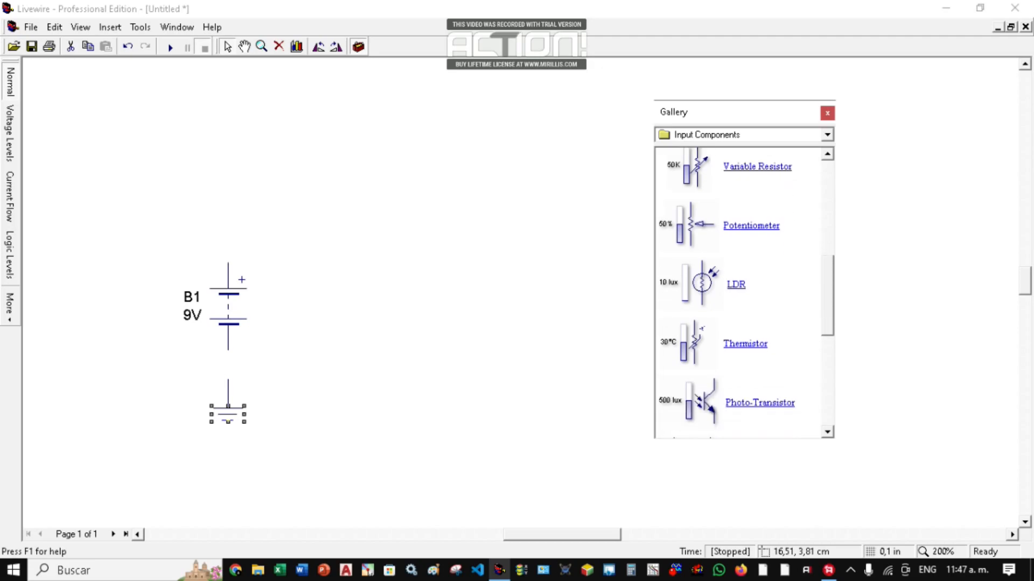
{"action": "scroll", "coordinate": [743, 294], "scroll_direction": "down", "scroll_amount": 3}
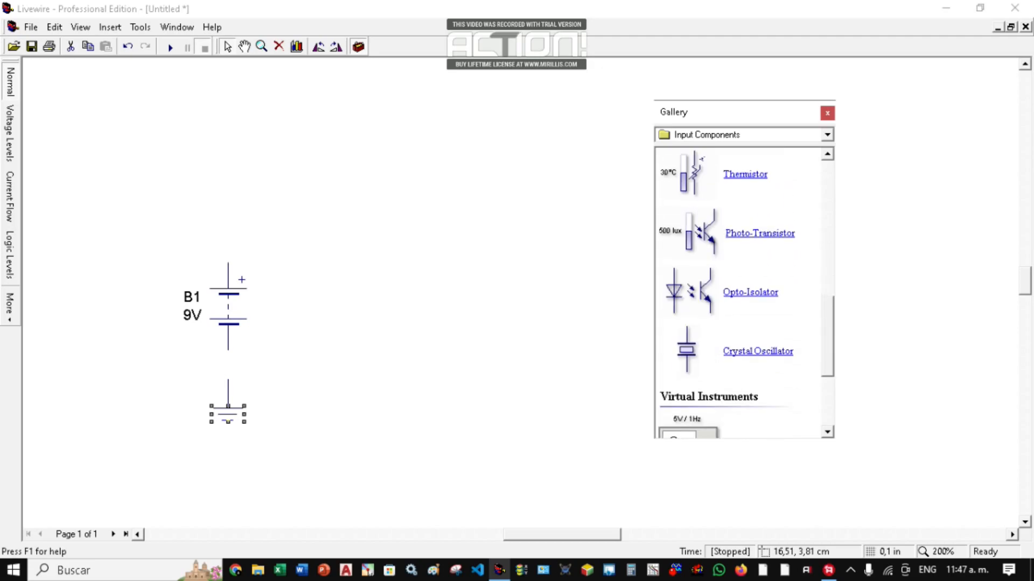
{"action": "scroll", "coordinate": [743, 293], "scroll_direction": "down", "scroll_amount": 5}
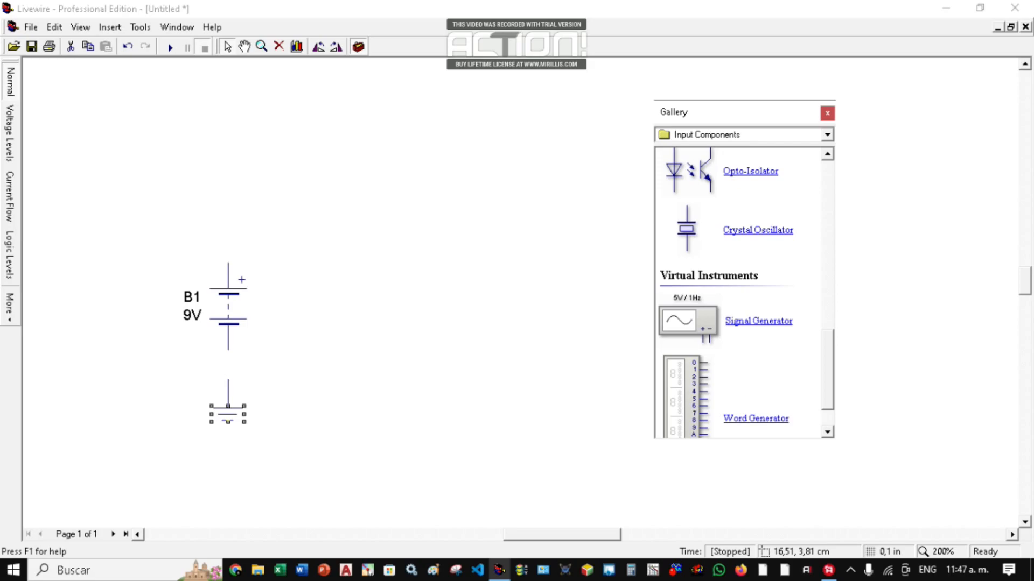
{"action": "scroll", "coordinate": [743, 293], "scroll_direction": "down", "scroll_amount": 2}
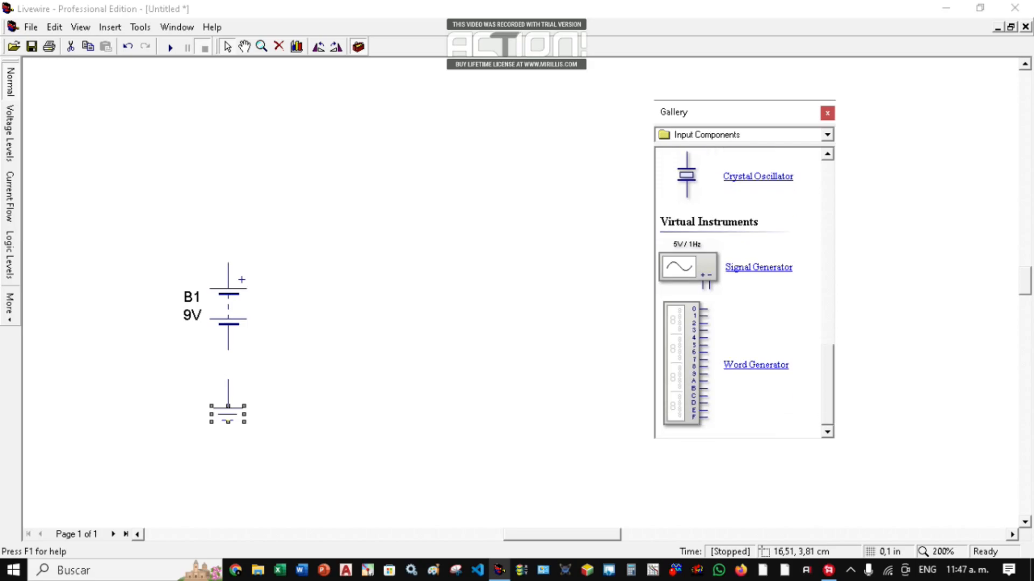
{"action": "scroll", "coordinate": [743, 294], "scroll_direction": "up", "scroll_amount": 2}
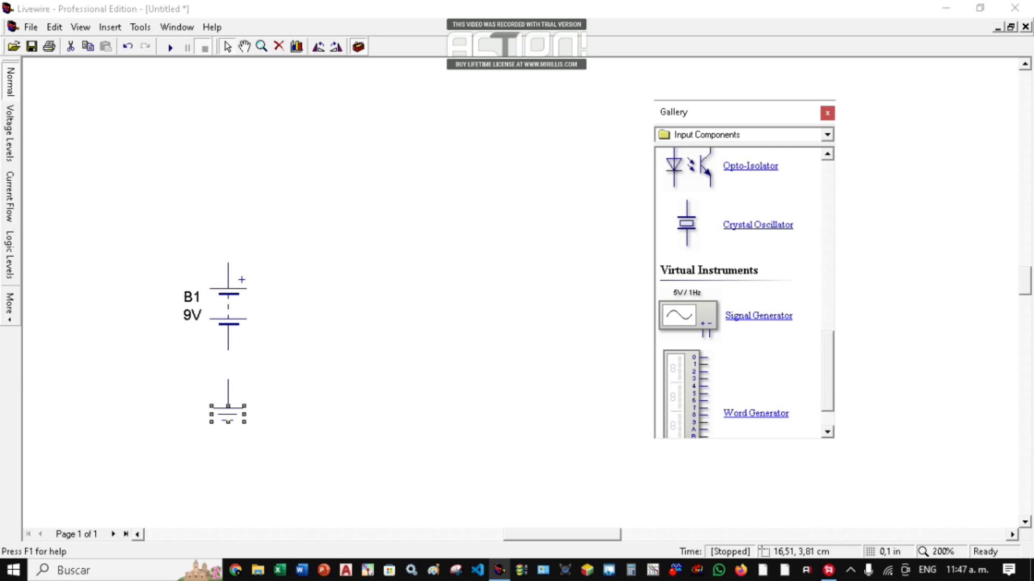
{"action": "scroll", "coordinate": [742, 293], "scroll_direction": "up", "scroll_amount": 20}
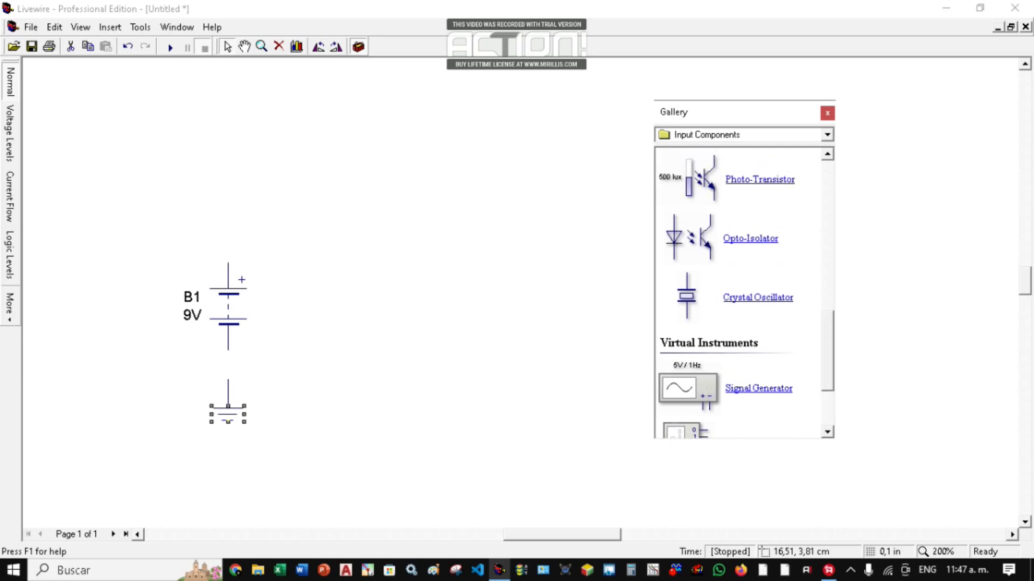
{"action": "scroll", "coordinate": [743, 293], "scroll_direction": "up", "scroll_amount": 1}
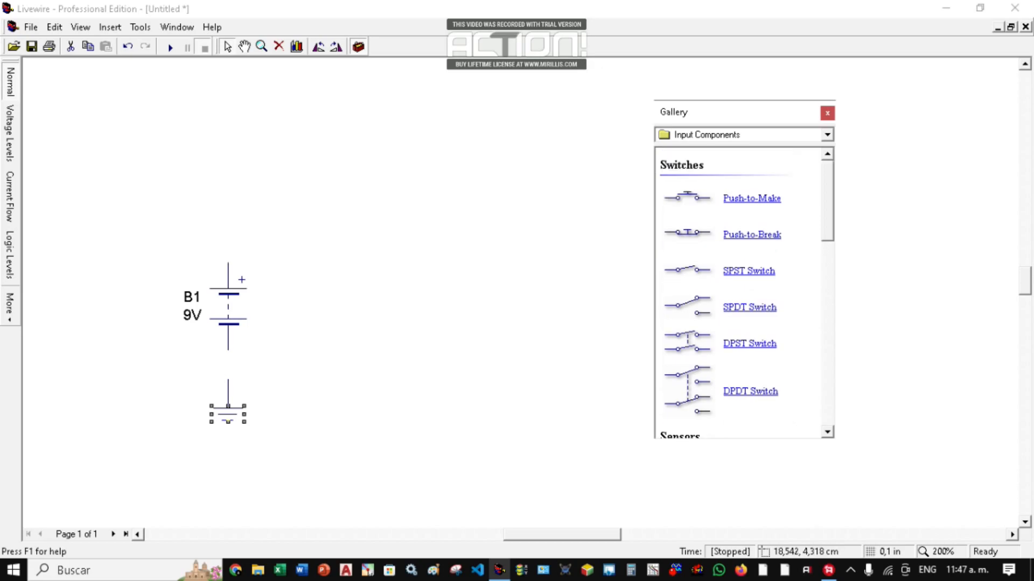
Examine the Output Components category, from lamps, audio and electromagnetic devices through LEDs to the displays.
{"action": "left_click", "coordinate": [826, 135]}
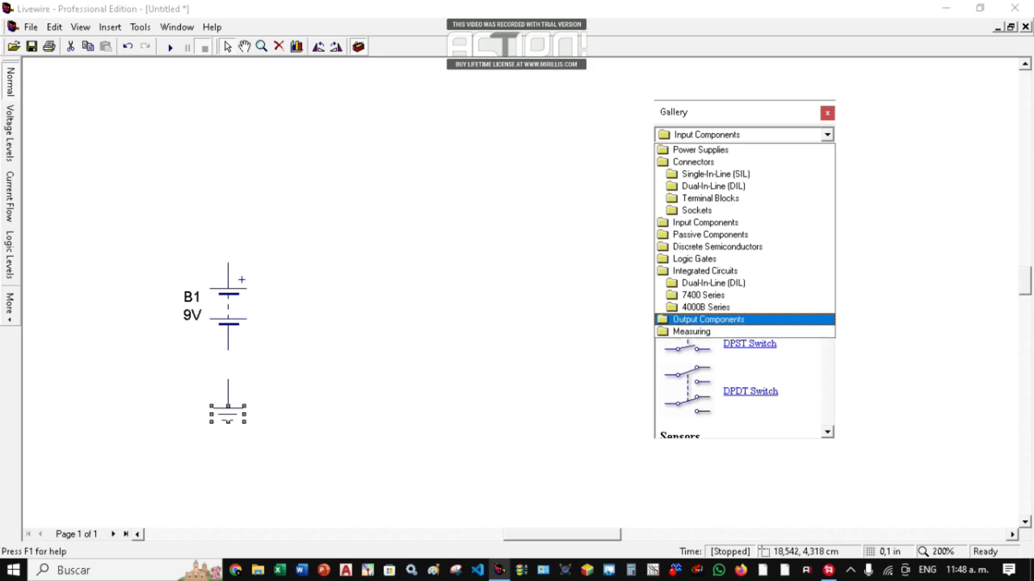
{"action": "key", "text": "Return"}
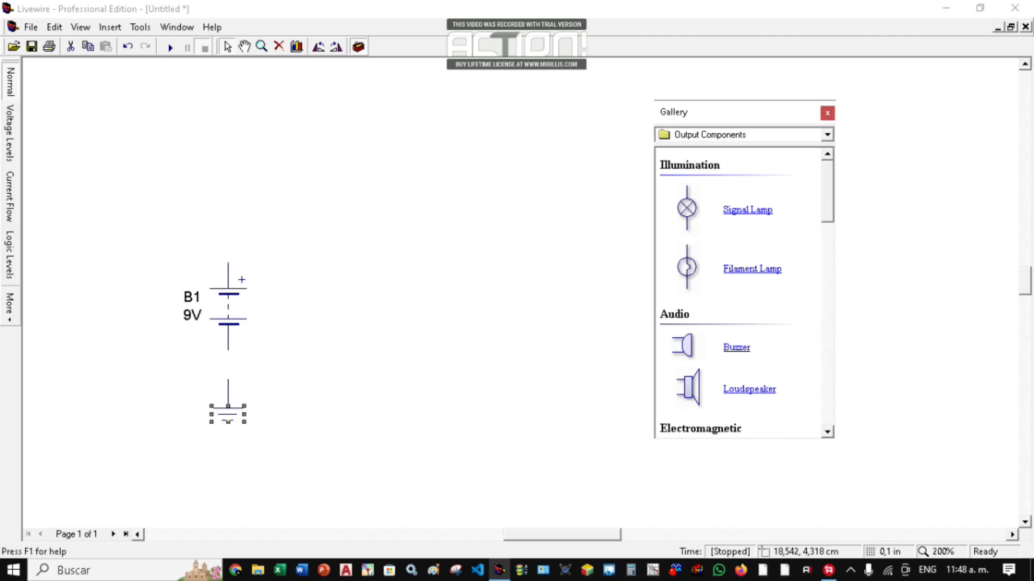
{"action": "scroll", "coordinate": [743, 293], "scroll_direction": "down", "scroll_amount": 6}
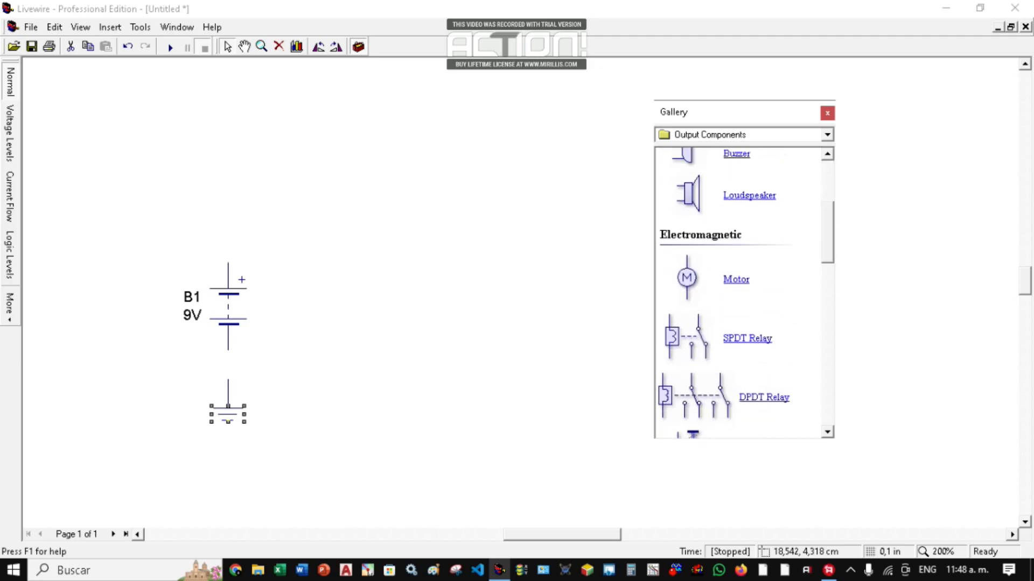
{"action": "scroll", "coordinate": [743, 294], "scroll_direction": "down", "scroll_amount": 6}
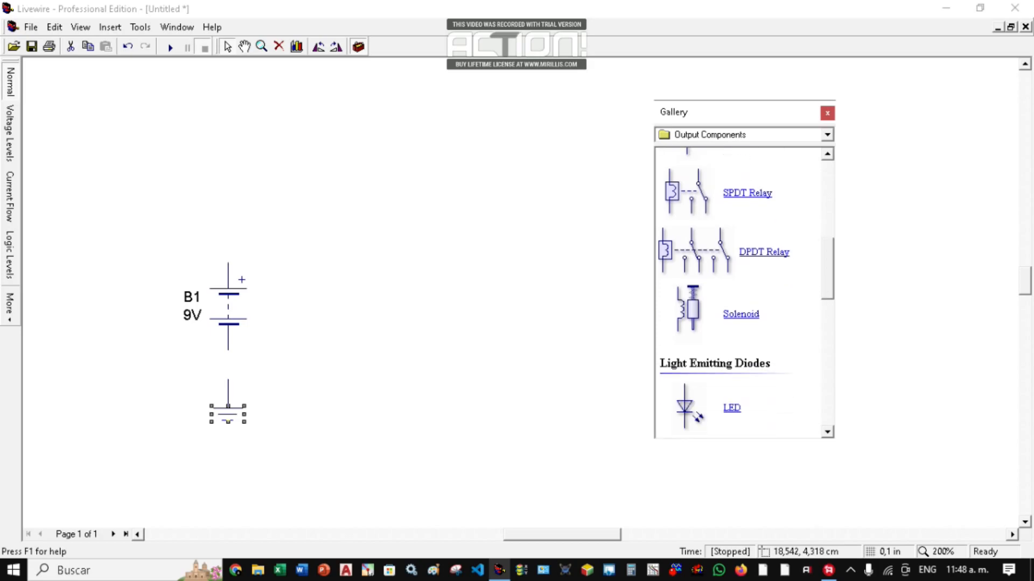
{"action": "scroll", "coordinate": [743, 294], "scroll_direction": "down", "scroll_amount": 1}
{"action": "scroll", "coordinate": [743, 293], "scroll_direction": "down", "scroll_amount": 5}
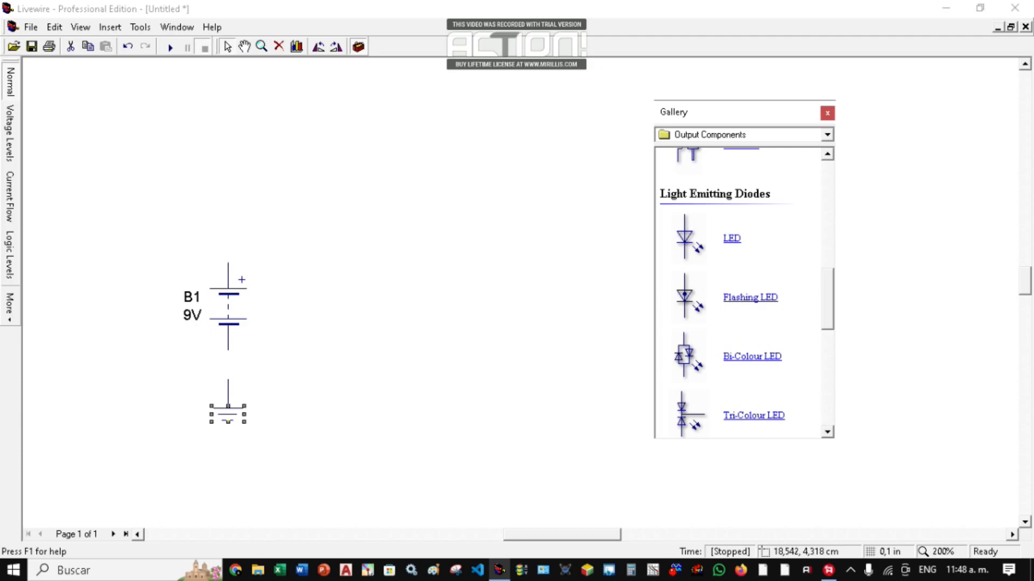
{"action": "scroll", "coordinate": [742, 293], "scroll_direction": "down", "scroll_amount": 12}
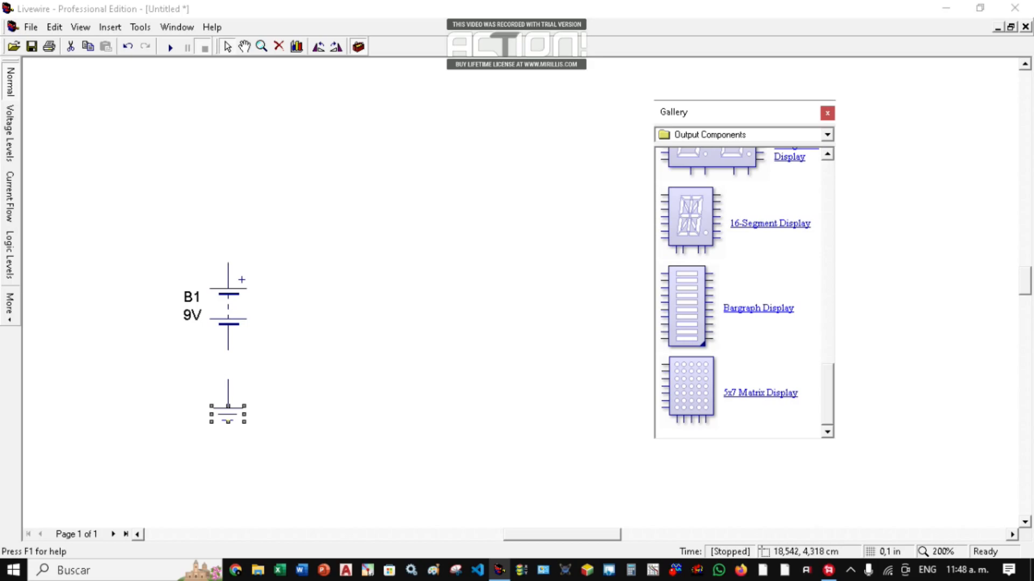
Examine the meters, test point and virtual instruments in the Measuring category of the gallery.
{"action": "left_click", "coordinate": [827, 135]}
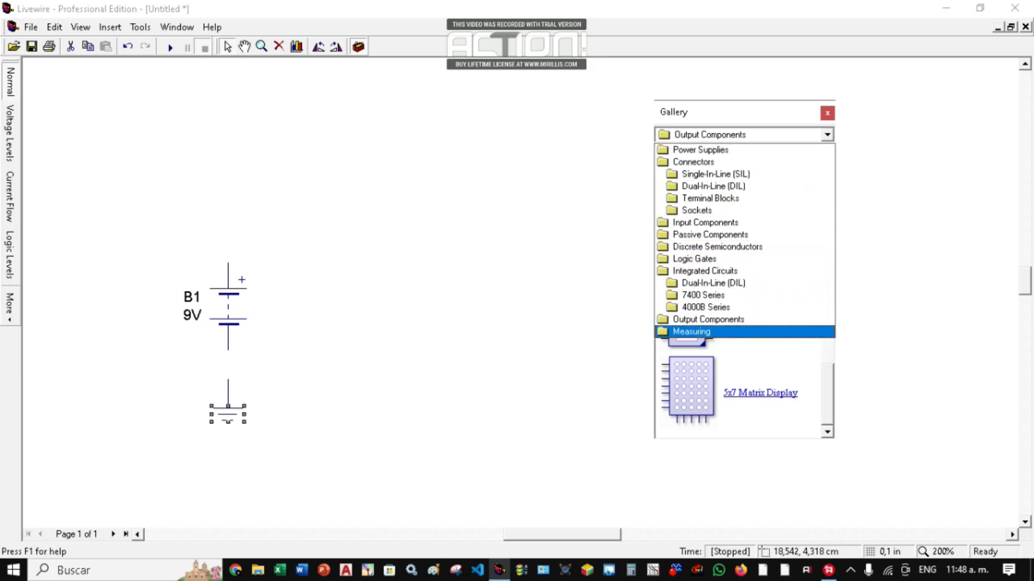
{"action": "left_click", "coordinate": [691, 332]}
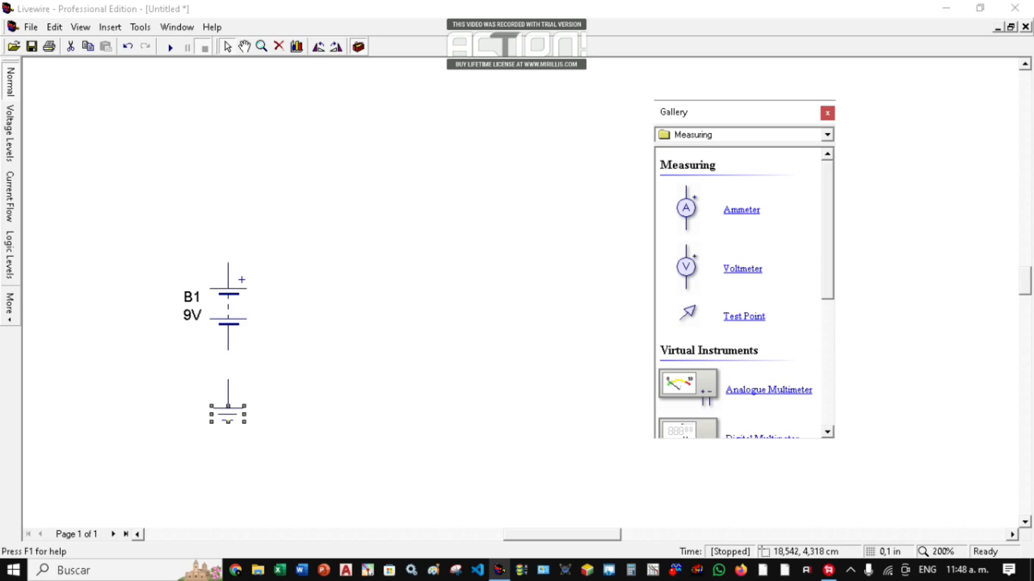
{"action": "scroll", "coordinate": [738, 296], "scroll_direction": "down", "scroll_amount": 3}
{"action": "scroll", "coordinate": [738, 296], "scroll_direction": "down", "scroll_amount": 1}
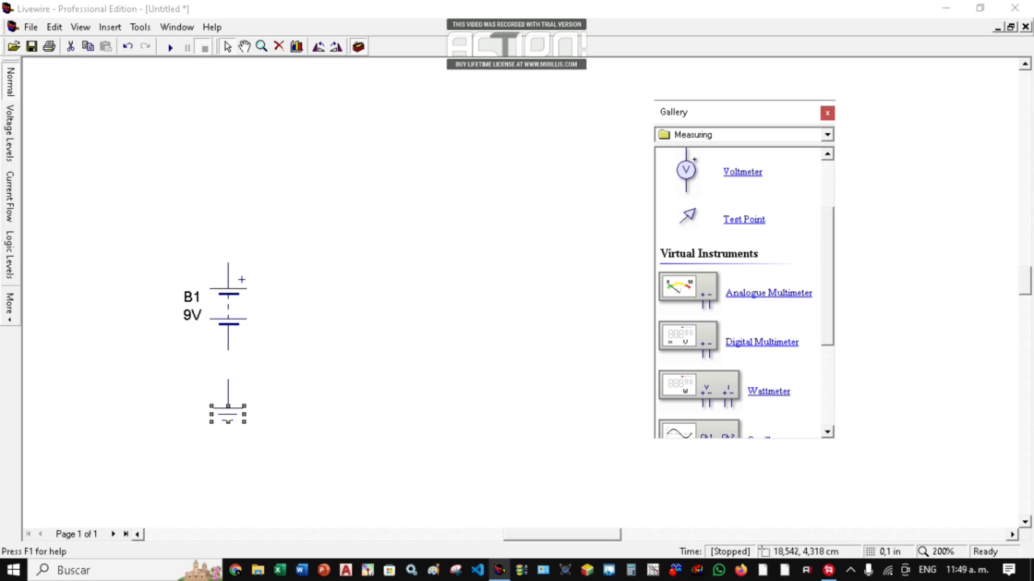
{"action": "scroll", "coordinate": [737, 294], "scroll_direction": "down", "scroll_amount": 1}
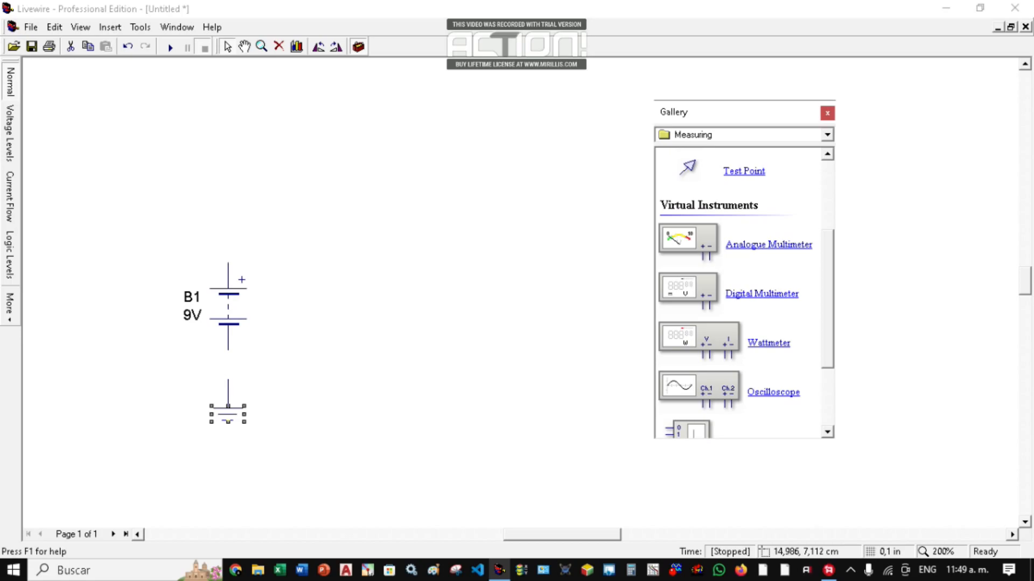
Place two resistors from Passive Components, one above and right of the battery, the other farther right, level with the battery.
{"action": "left_click", "coordinate": [827, 135]}
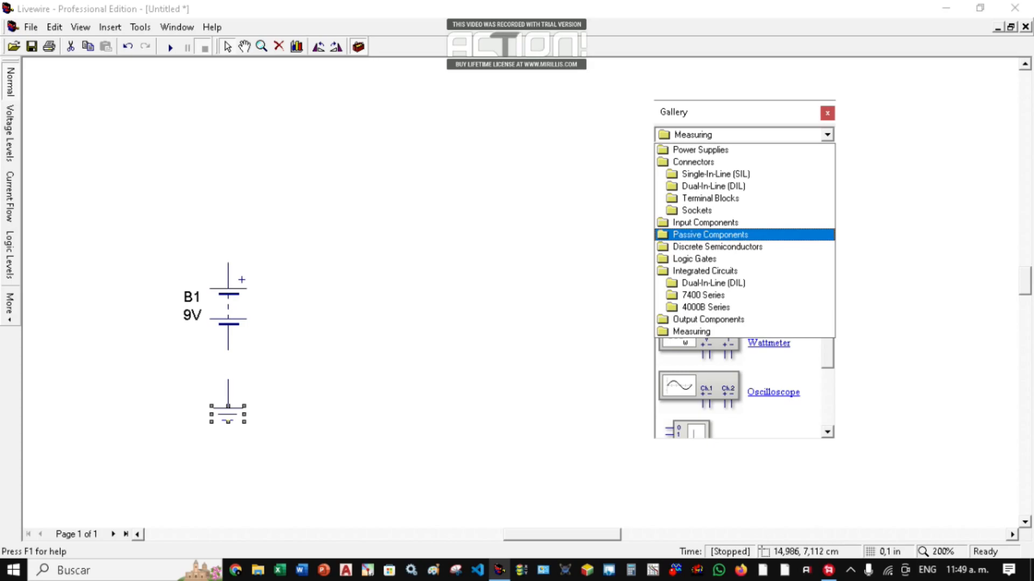
{"action": "left_click", "coordinate": [710, 235]}
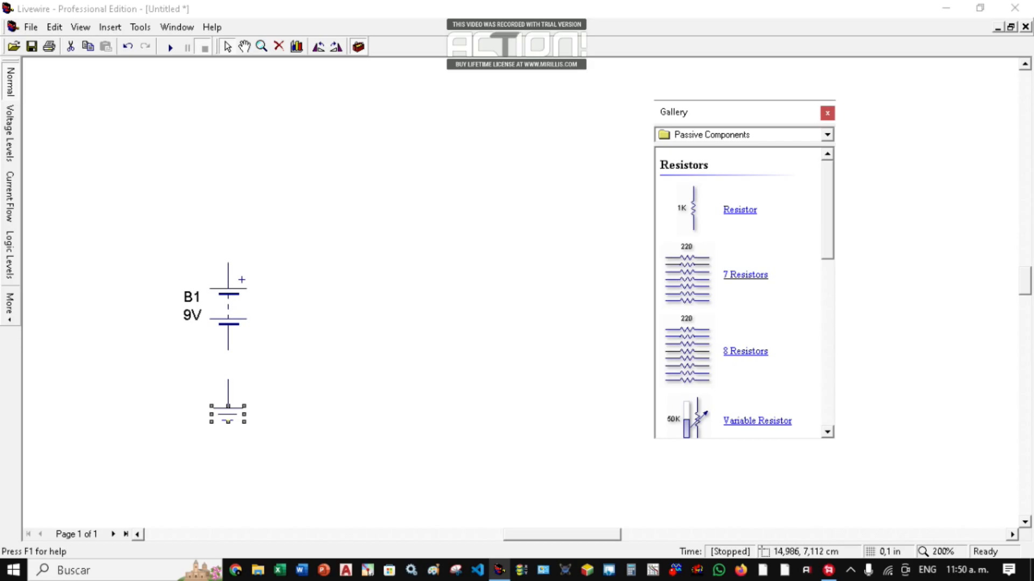
{"action": "left_click_drag", "start_coordinate": [693, 209], "coordinate": [403, 176]}
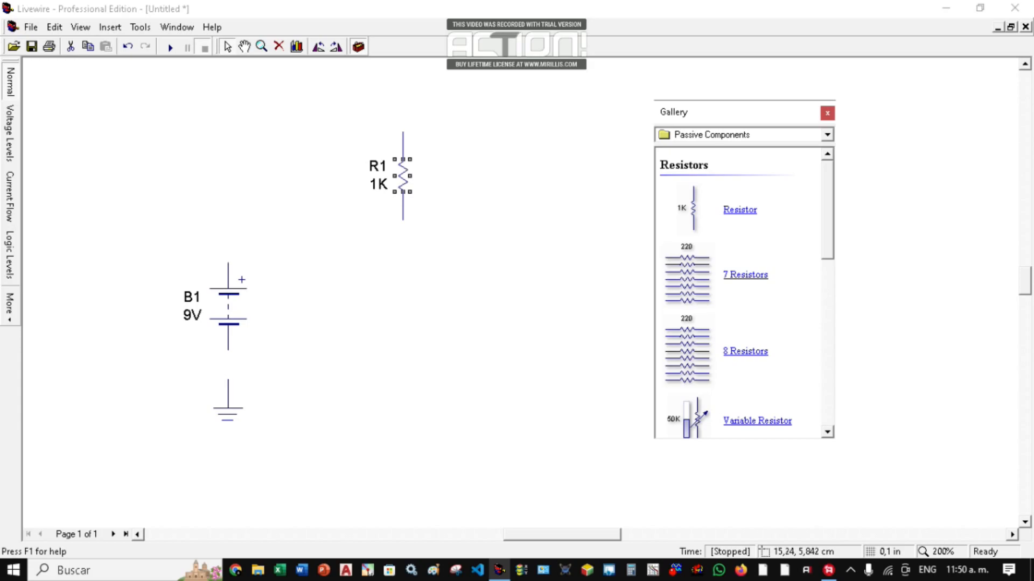
{"action": "left_click_drag", "start_coordinate": [693, 208], "coordinate": [576, 321]}
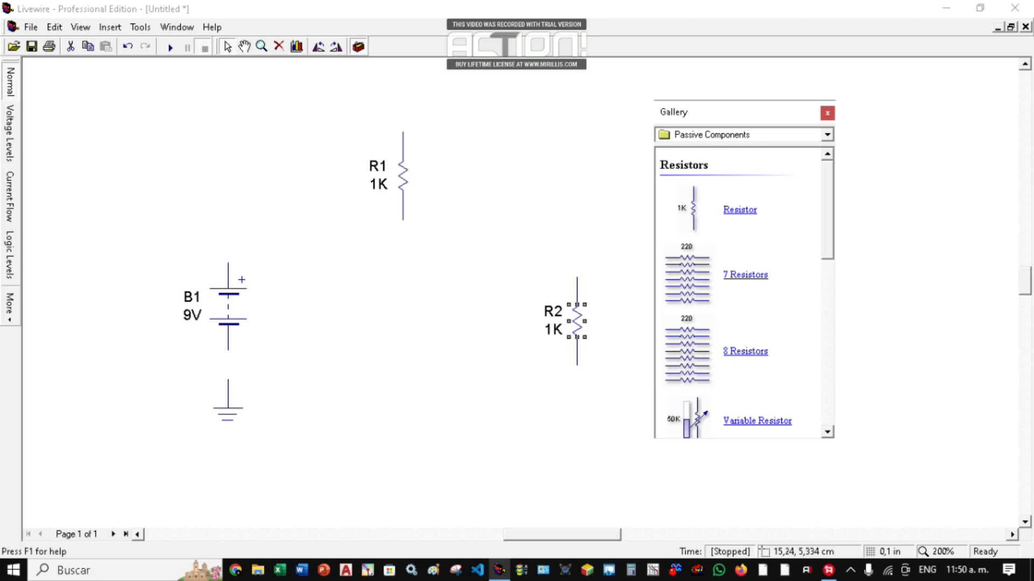
Hide the component gallery and rotate resistor R1 clockwise so it lies horizontally.
{"action": "left_click", "coordinate": [827, 113]}
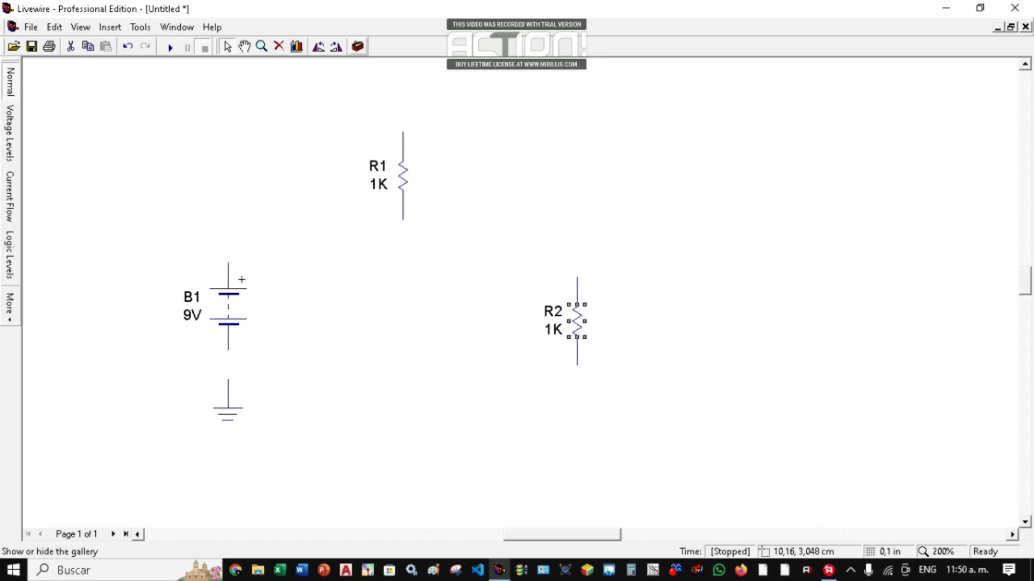
{"action": "left_click", "coordinate": [297, 47]}
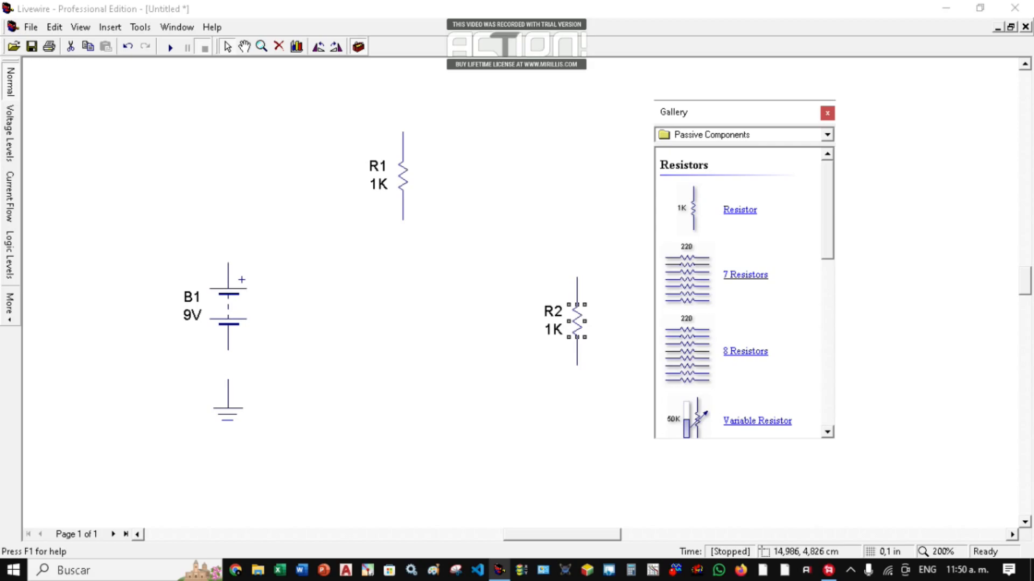
{"action": "left_click", "coordinate": [827, 113]}
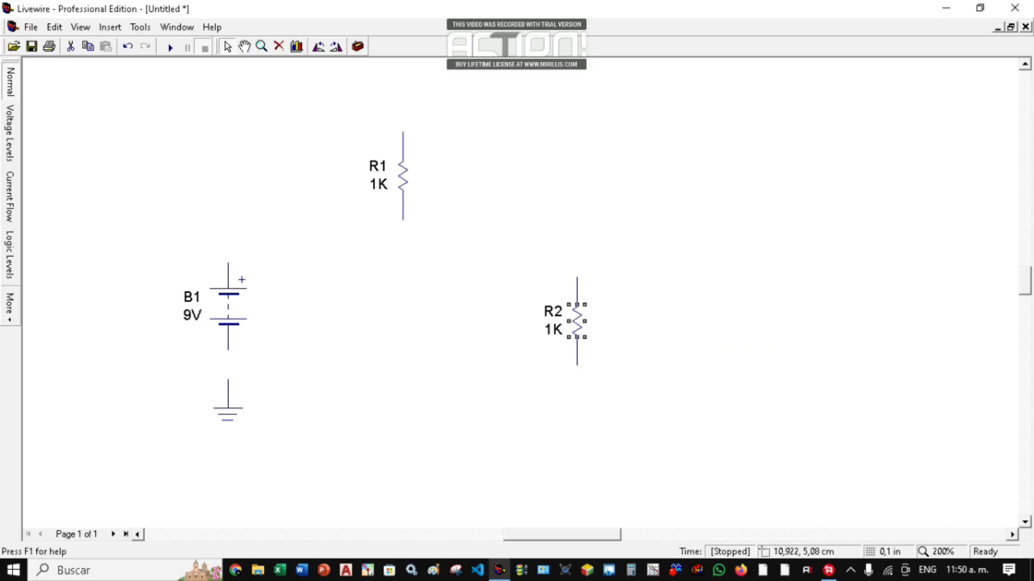
{"action": "left_click", "coordinate": [404, 189]}
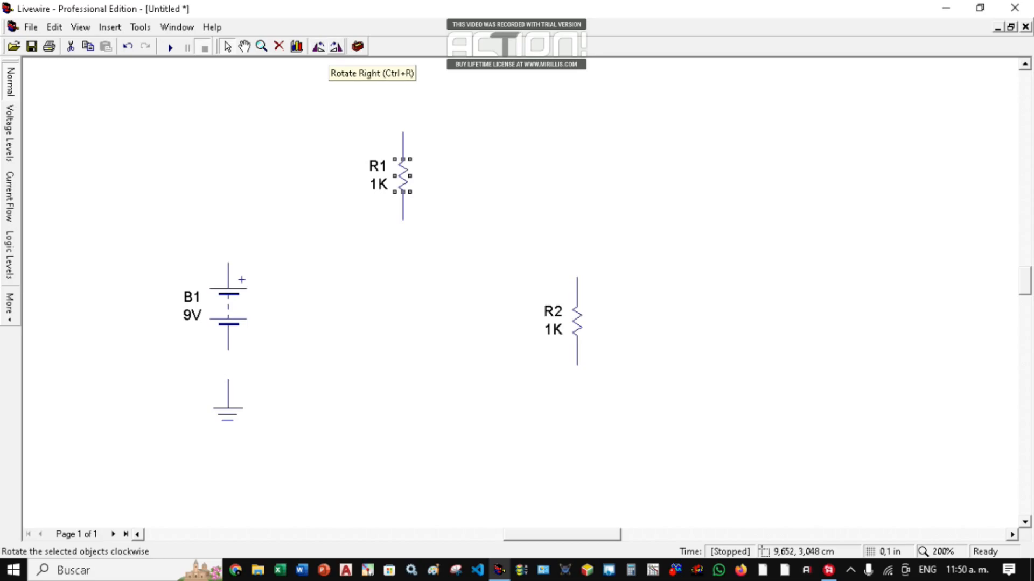
{"action": "left_click", "coordinate": [336, 47]}
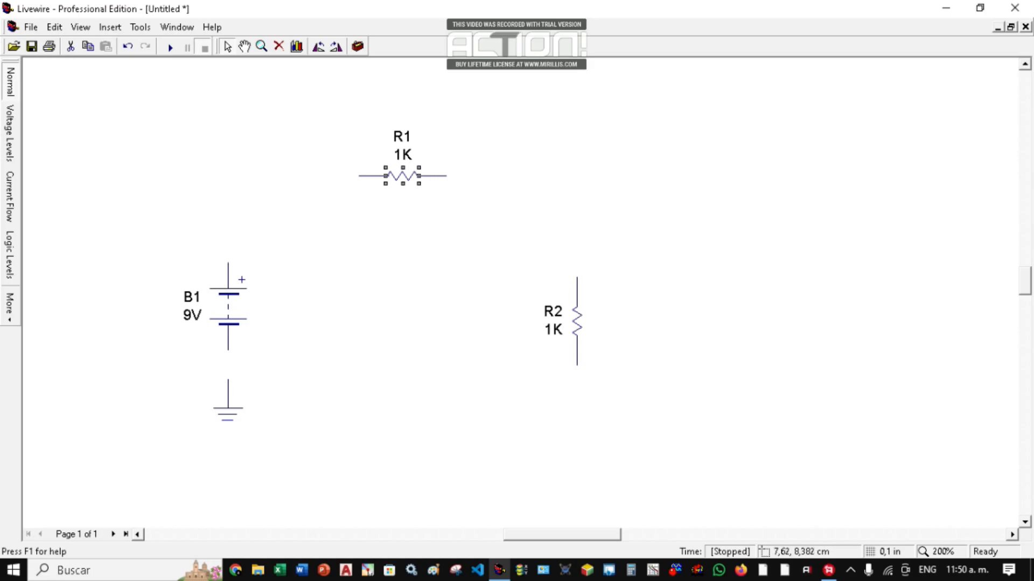
Delete the ground symbol below the battery.
{"action": "left_click_drag", "start_coordinate": [228, 354], "coordinate": [361, 370]}
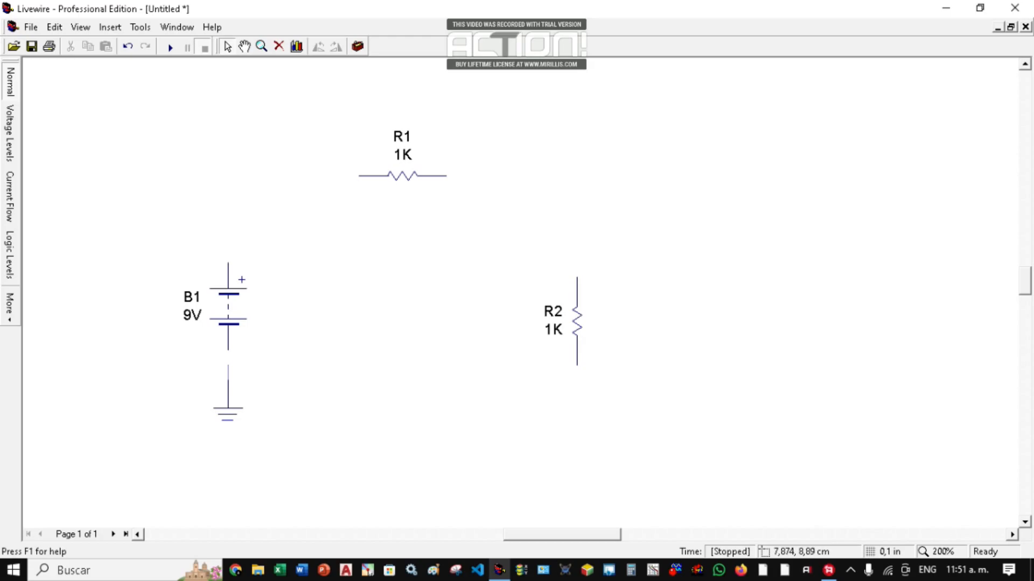
{"action": "left_click", "coordinate": [228, 419]}
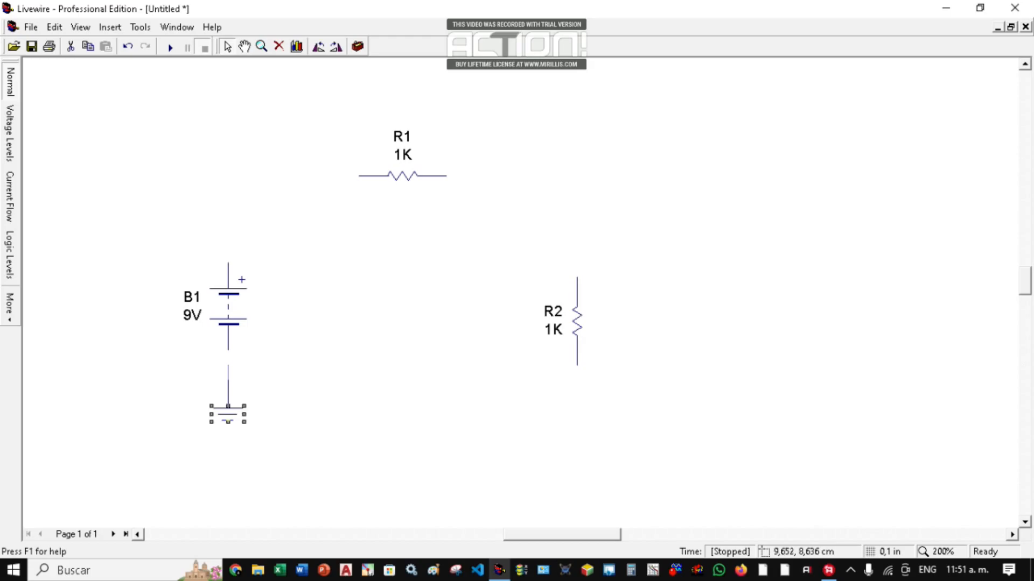
{"action": "key", "text": "Delete"}
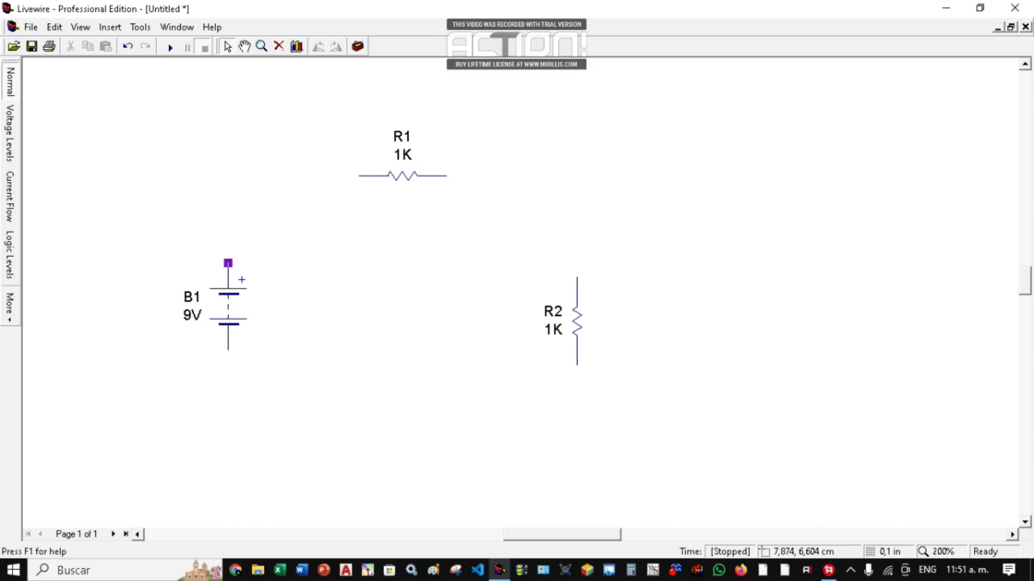
Wire the battery, R1 and R2 in a closed series loop, from the positive terminal through both resistors to the negative terminal.
{"action": "mouse_move", "coordinate": [229, 263]}
{"action": "left_mouse_down"}
{"action": "mouse_move", "coordinate": [256, 191]}
{"action": "mouse_move", "coordinate": [358, 175]}
{"action": "left_mouse_up"}
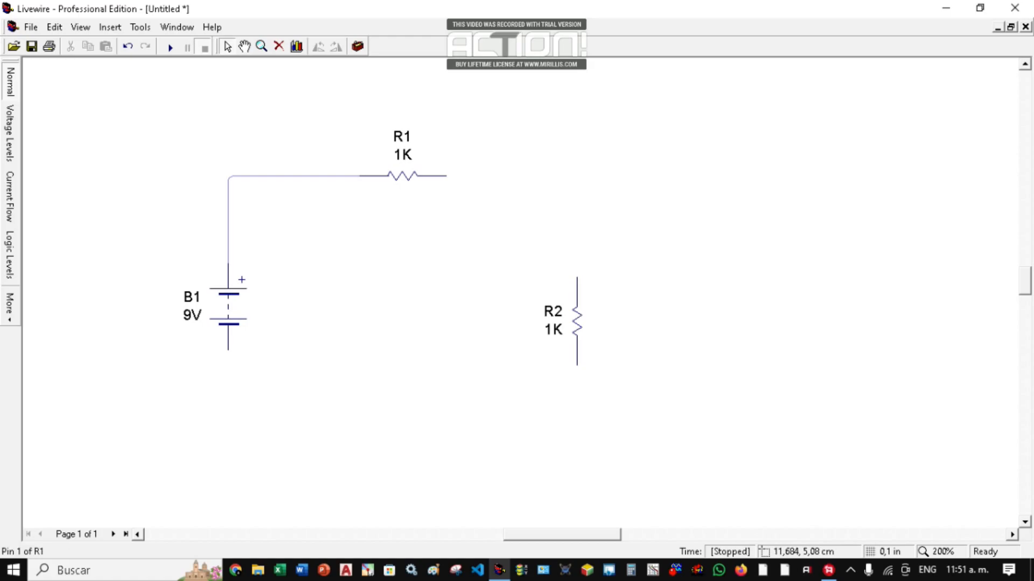
{"action": "left_click_drag", "start_coordinate": [445, 175], "coordinate": [577, 276]}
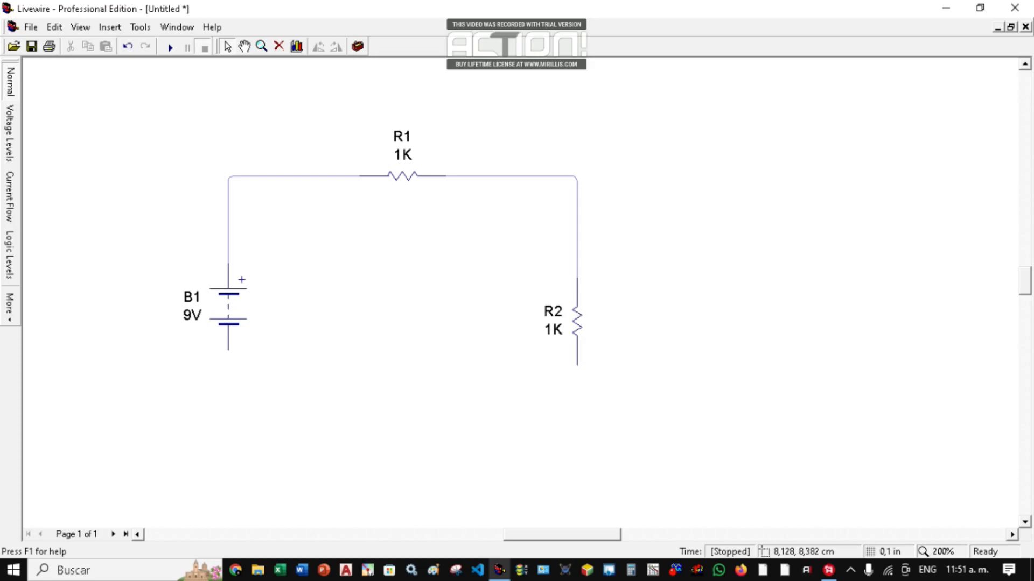
{"action": "left_click_drag", "start_coordinate": [228, 350], "coordinate": [577, 365]}
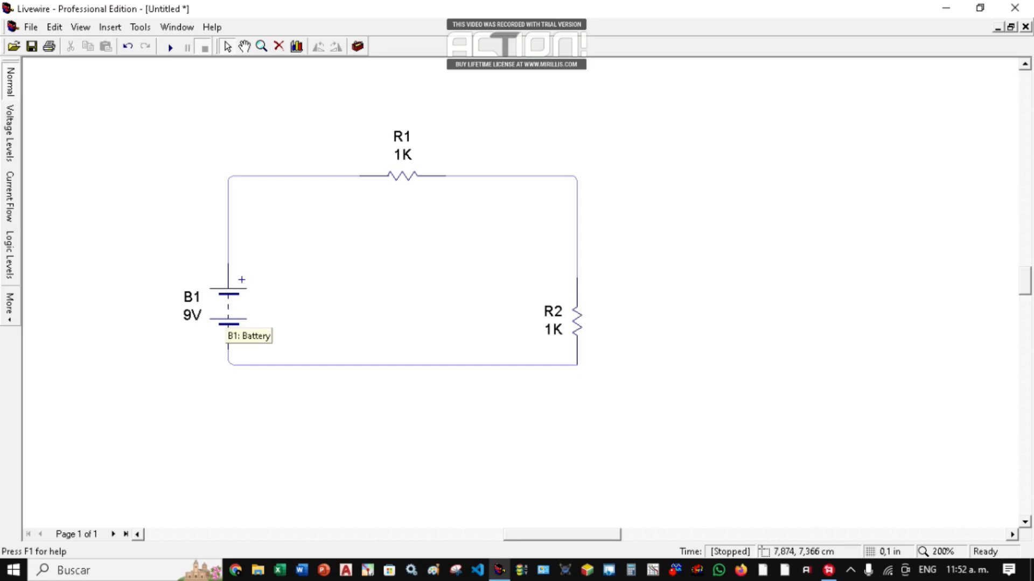
Set the value of battery B1 to 100 V.
{"action": "double_click", "coordinate": [228, 320]}
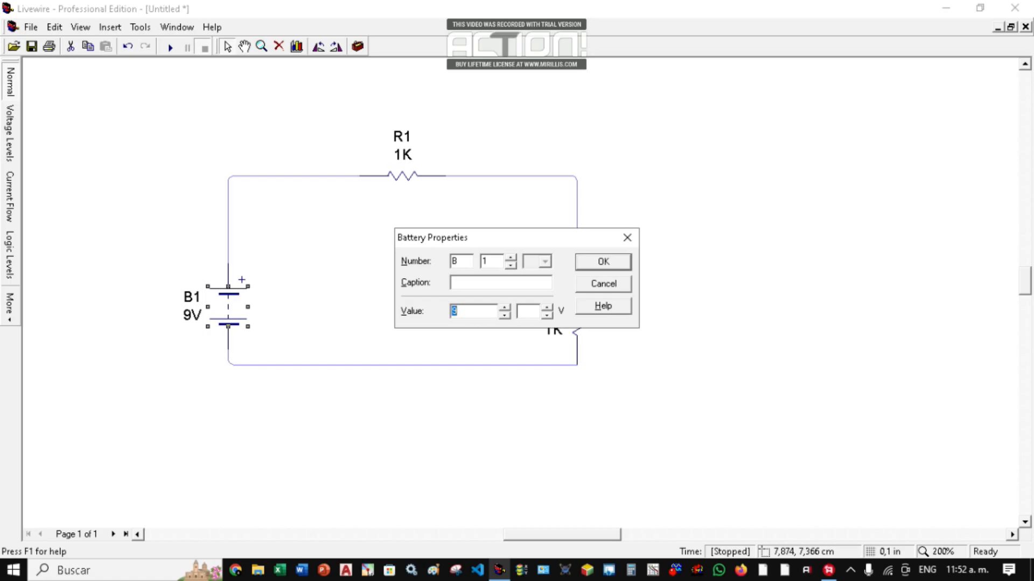
{"action": "left_click", "coordinate": [458, 311]}
{"action": "key", "text": "BackSpace"}
{"action": "type", "text": "100"}
{"action": "key", "text": "Return"}
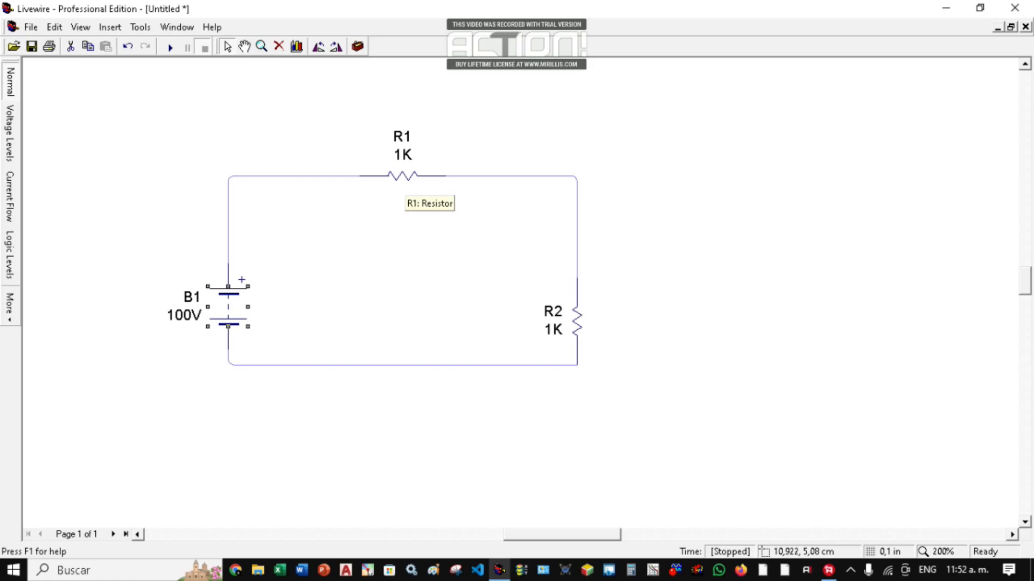
Set resistor R1 to 50 Ω, leaving the value without a unit prefix.
{"action": "left_click", "coordinate": [404, 177]}
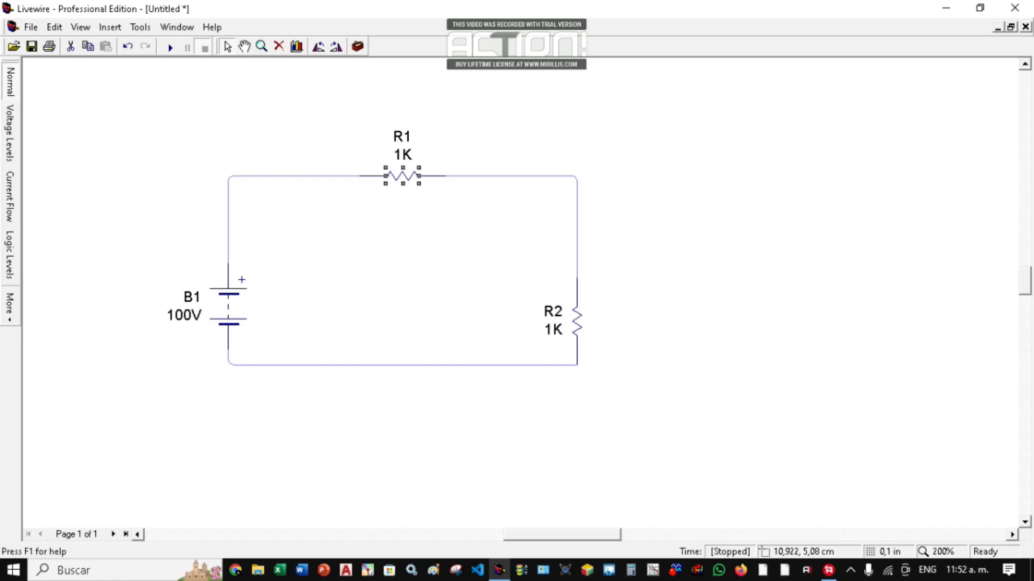
{"action": "double_click", "coordinate": [404, 177]}
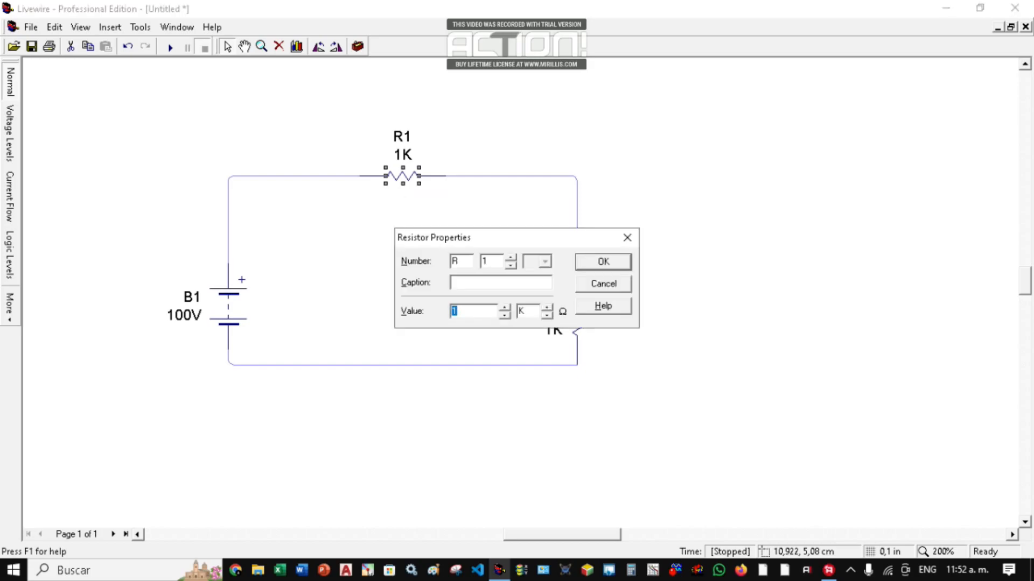
{"action": "type", "text": "50"}
{"action": "left_click", "coordinate": [547, 315]}
{"action": "left_click", "coordinate": [547, 315]}
{"action": "left_click", "coordinate": [546, 307]}
{"action": "left_click", "coordinate": [547, 308]}
{"action": "left_click", "coordinate": [546, 307]}
{"action": "left_click", "coordinate": [547, 316]}
{"action": "left_click", "coordinate": [547, 315]}
{"action": "left_click", "coordinate": [546, 315]}
{"action": "left_click", "coordinate": [546, 316]}
{"action": "left_click", "coordinate": [547, 308]}
{"action": "left_click", "coordinate": [547, 307]}
{"action": "left_click", "coordinate": [547, 307]}
{"action": "left_click", "coordinate": [547, 307]}
{"action": "left_click", "coordinate": [547, 315]}
{"action": "left_click", "coordinate": [547, 315]}
{"action": "key", "text": "Return"}
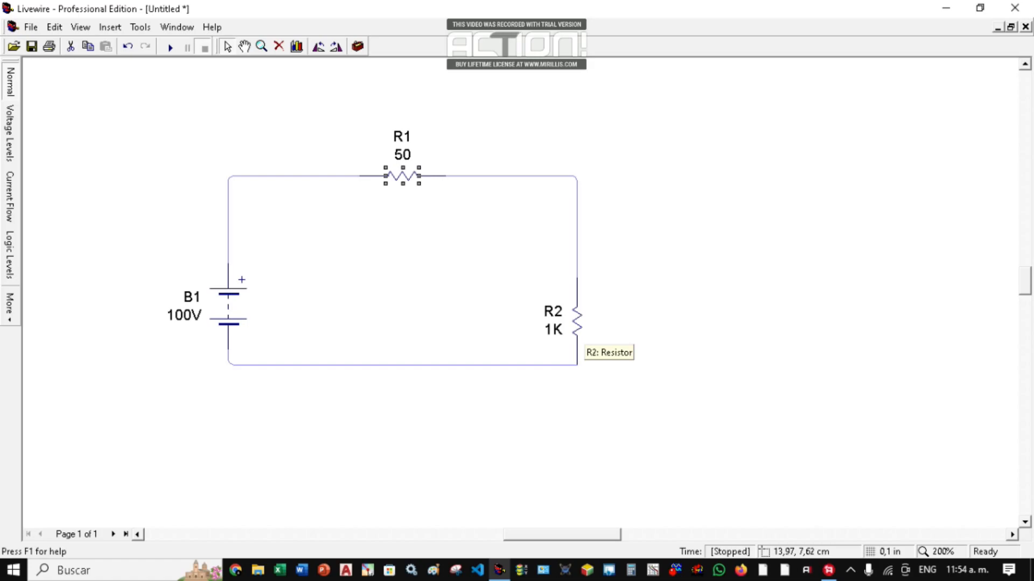
Set resistor R2 to 250 Ω, without a unit prefix, and deselect it.
{"action": "double_click", "coordinate": [577, 330]}
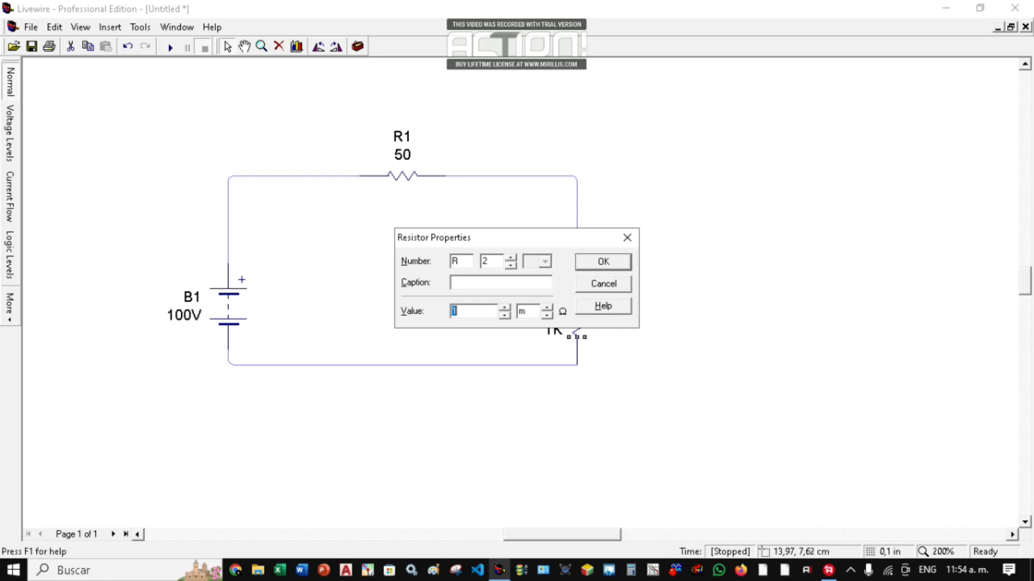
{"action": "left_click", "coordinate": [547, 308]}
{"action": "type", "text": "250"}
{"action": "key", "text": "Return"}
{"action": "left_click", "coordinate": [645, 394]}
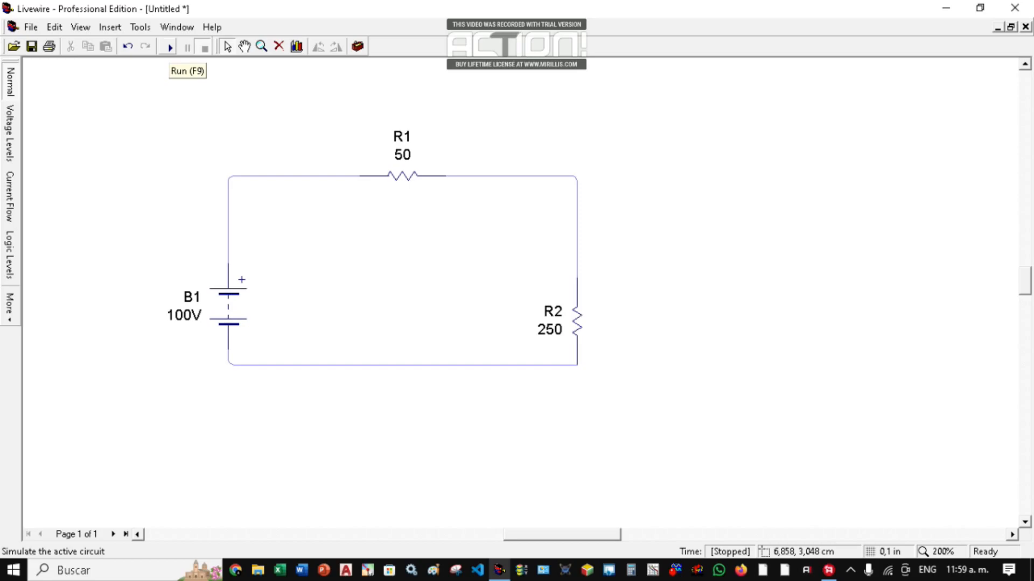
Run the circuit simulation and inspect R1, R2 and the battery while it runs.
{"action": "left_click", "coordinate": [170, 47]}
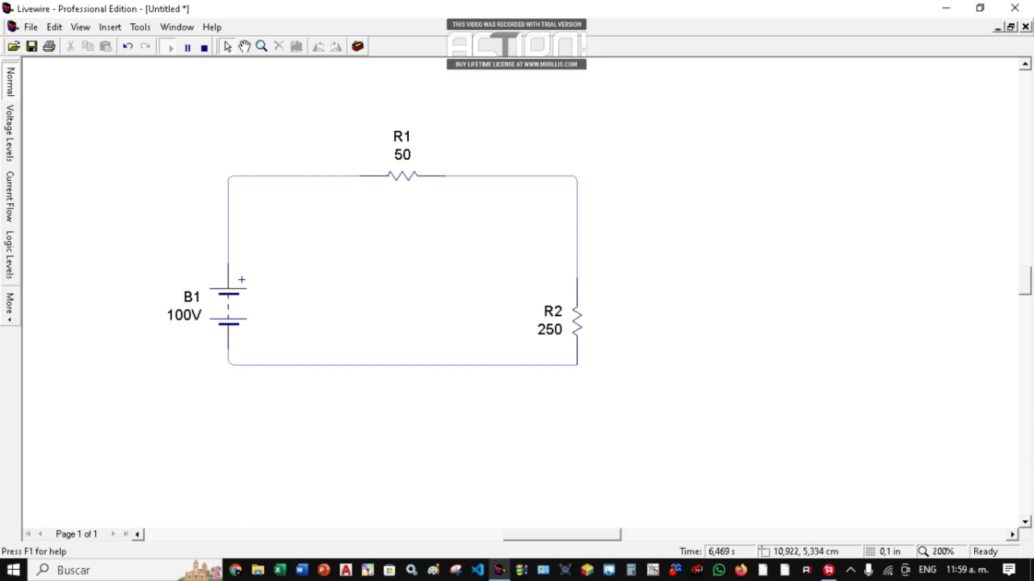
{"action": "mouse_move", "coordinate": [403, 183]}
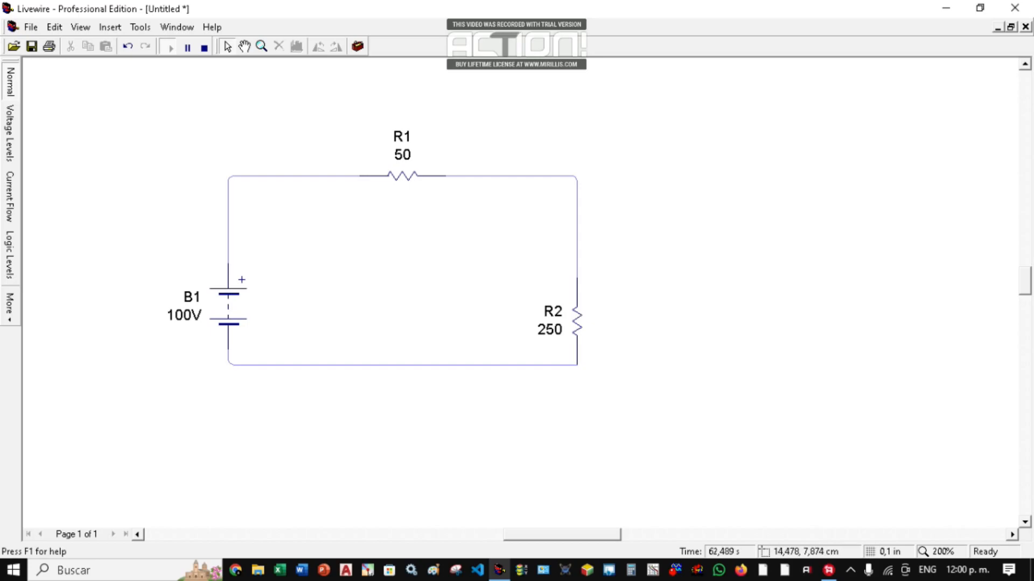
{"action": "mouse_move", "coordinate": [577, 325]}
{"action": "mouse_move", "coordinate": [405, 177]}
{"action": "mouse_move", "coordinate": [577, 356]}
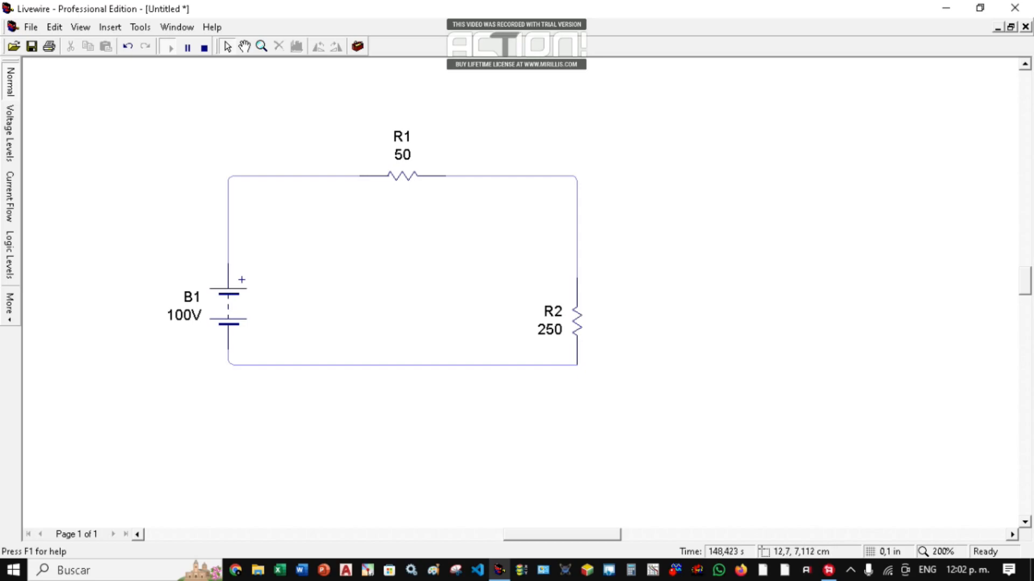
{"action": "mouse_move", "coordinate": [228, 305]}
{"action": "mouse_move", "coordinate": [402, 177]}
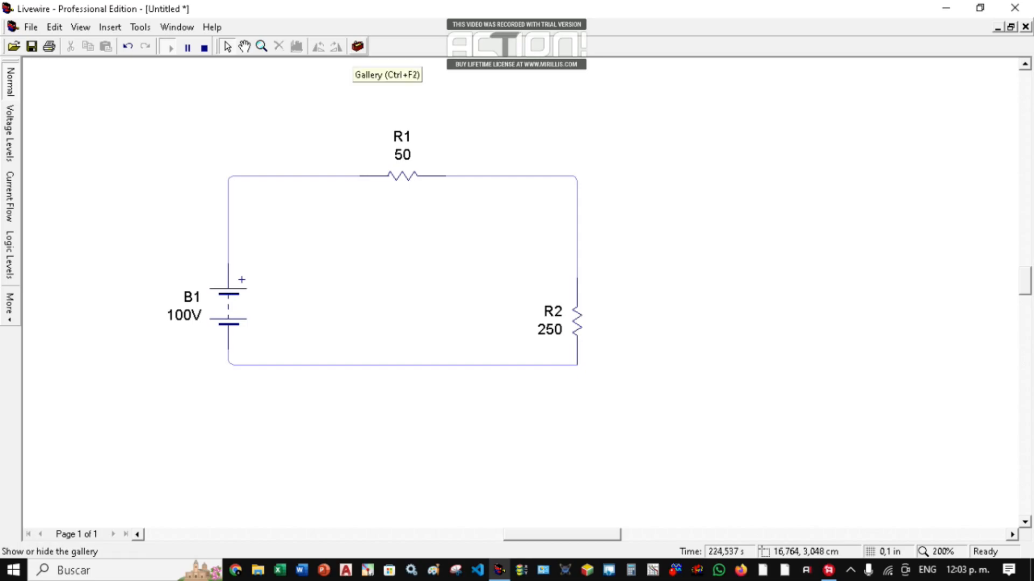
Place an ammeter and two voltmeters from the Measuring category in a row below the circuit.
{"action": "left_click", "coordinate": [358, 47]}
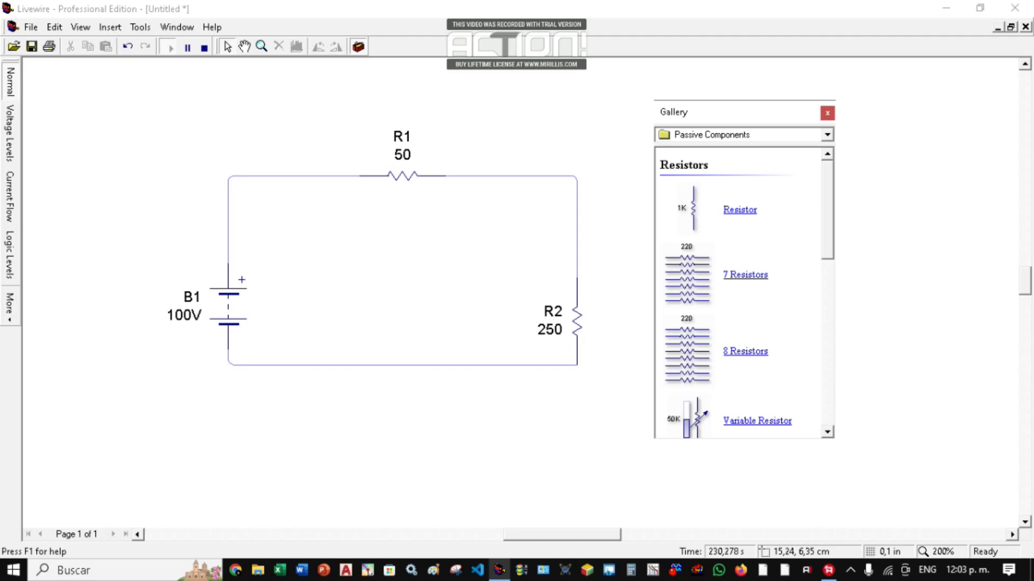
{"action": "left_click", "coordinate": [827, 135]}
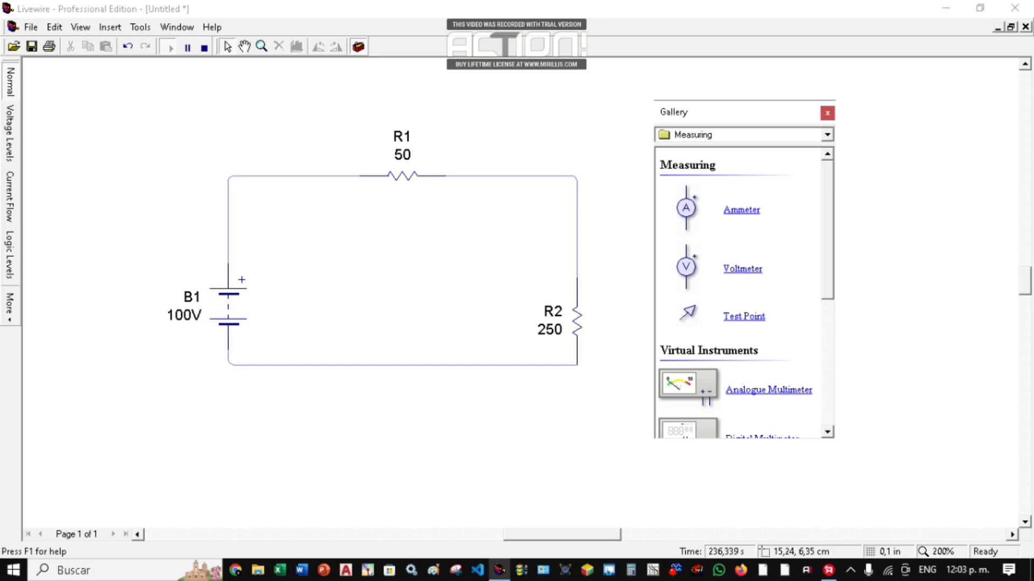
{"action": "left_click_drag", "start_coordinate": [686, 208], "coordinate": [301, 438]}
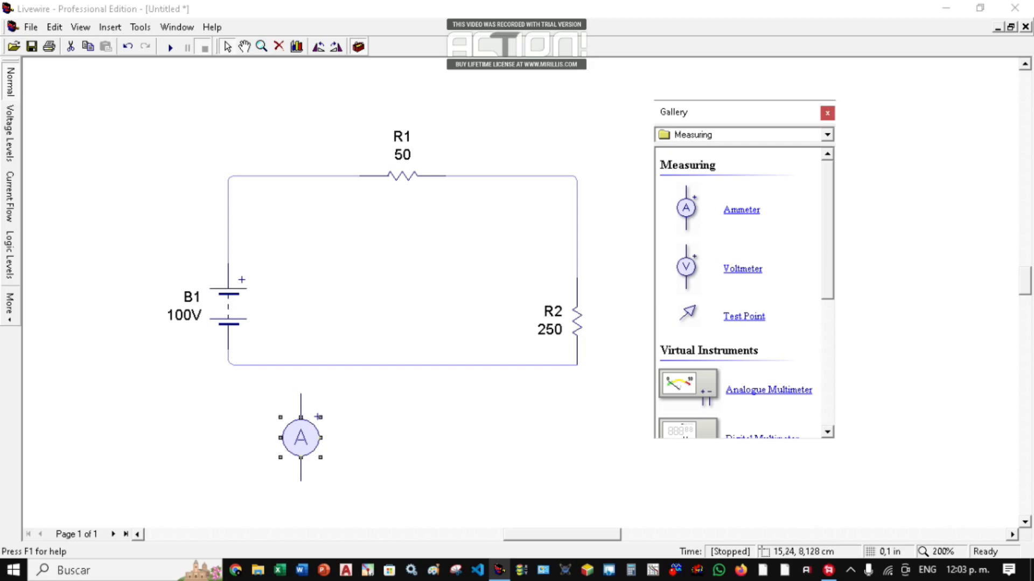
{"action": "left_click_drag", "start_coordinate": [577, 332], "coordinate": [490, 408]}
{"action": "left_click_drag", "start_coordinate": [490, 408], "coordinate": [446, 438]}
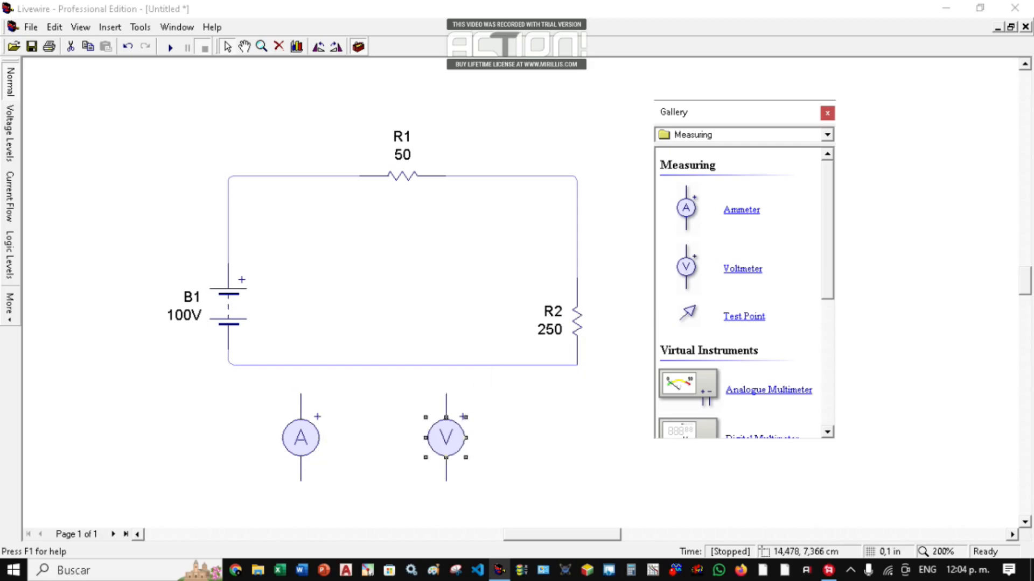
{"action": "left_click_drag", "start_coordinate": [686, 267], "coordinate": [548, 438]}
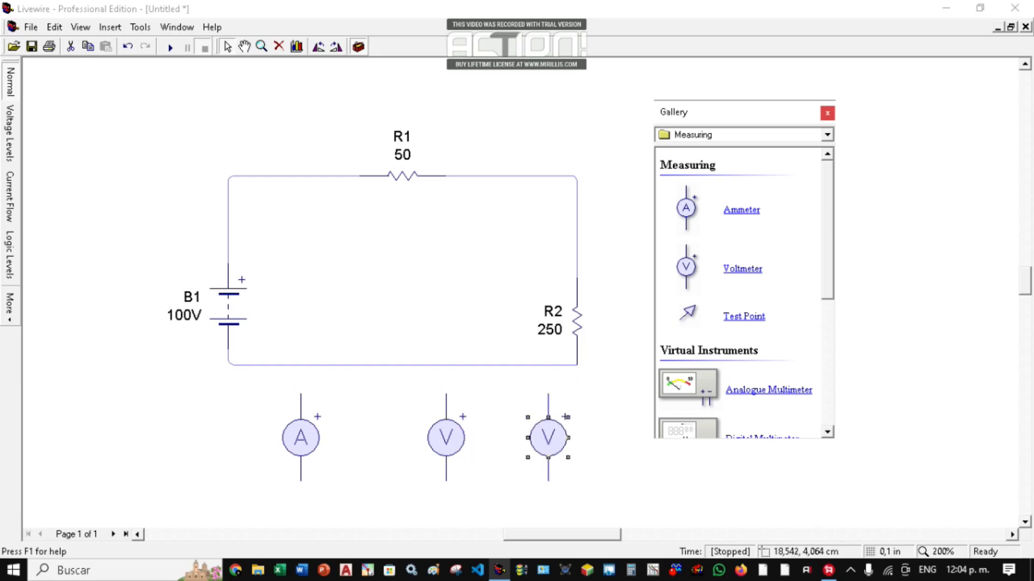
Hide the gallery and delete the wire joining the battery's positive terminal to R1.
{"action": "left_click", "coordinate": [827, 113]}
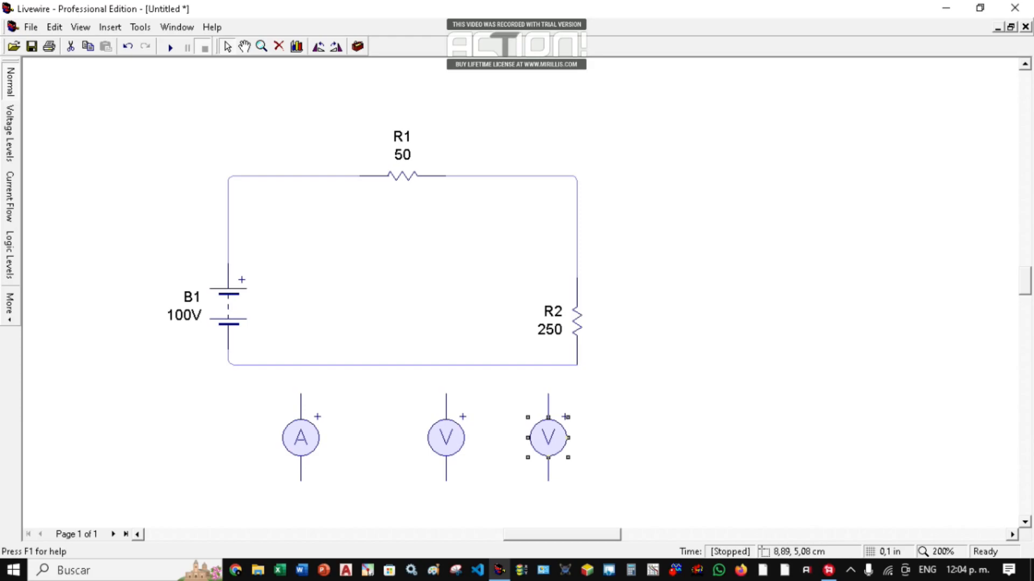
{"action": "left_click", "coordinate": [261, 176]}
{"action": "key", "text": "Delete"}
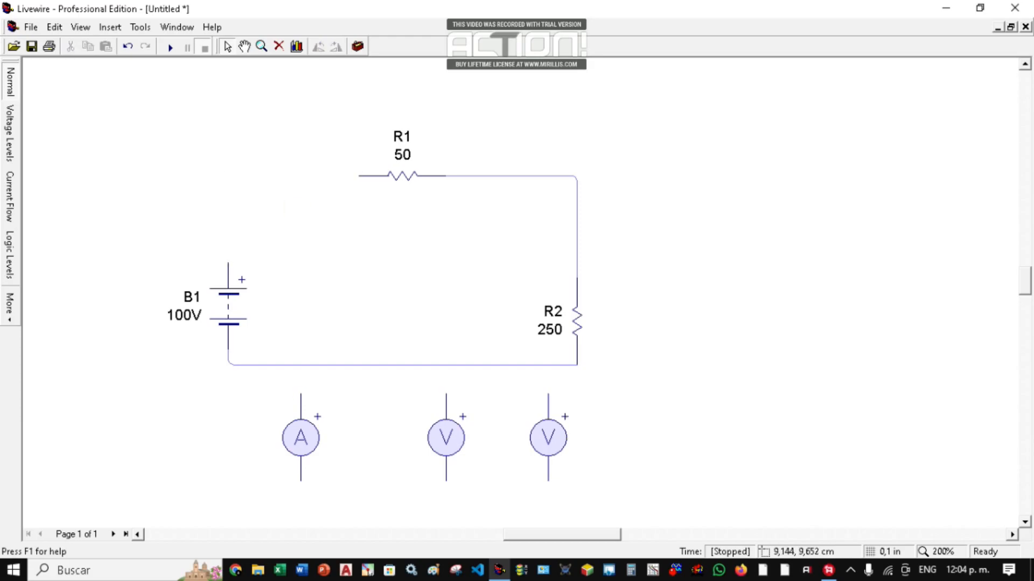
Place the ammeter horizontally above the battery in line with R1, and shift battery B1 so its positive terminal aligns with the ammeter's outer lead.
{"action": "left_click_drag", "start_coordinate": [301, 438], "coordinate": [242, 190]}
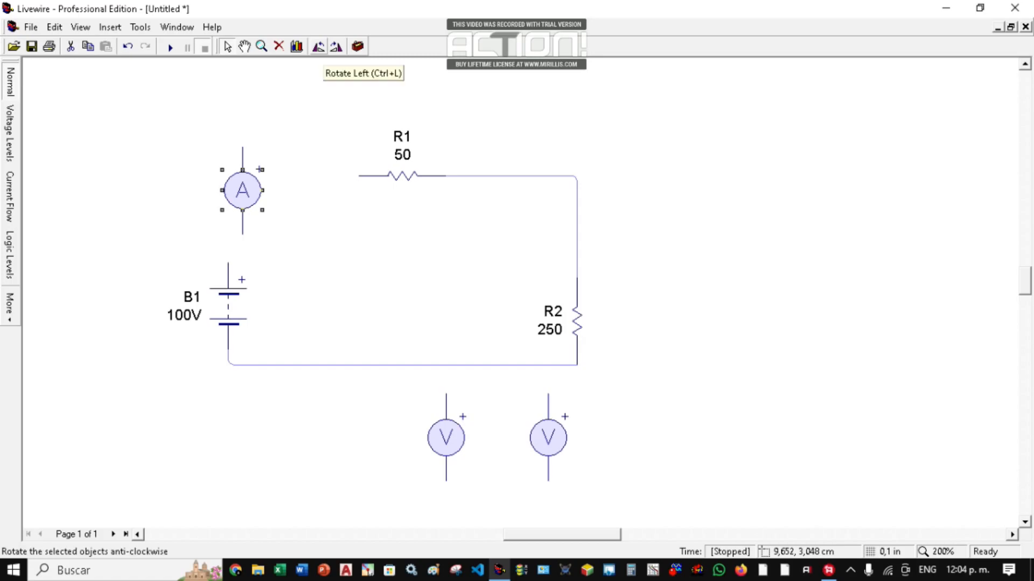
{"action": "left_click", "coordinate": [336, 46]}
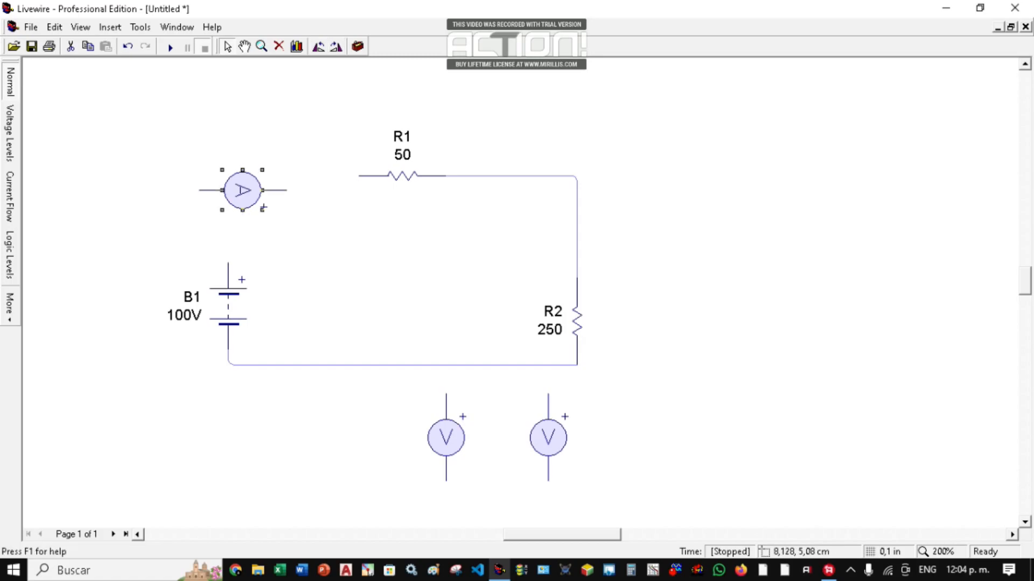
{"action": "left_click_drag", "start_coordinate": [243, 191], "coordinate": [242, 176]}
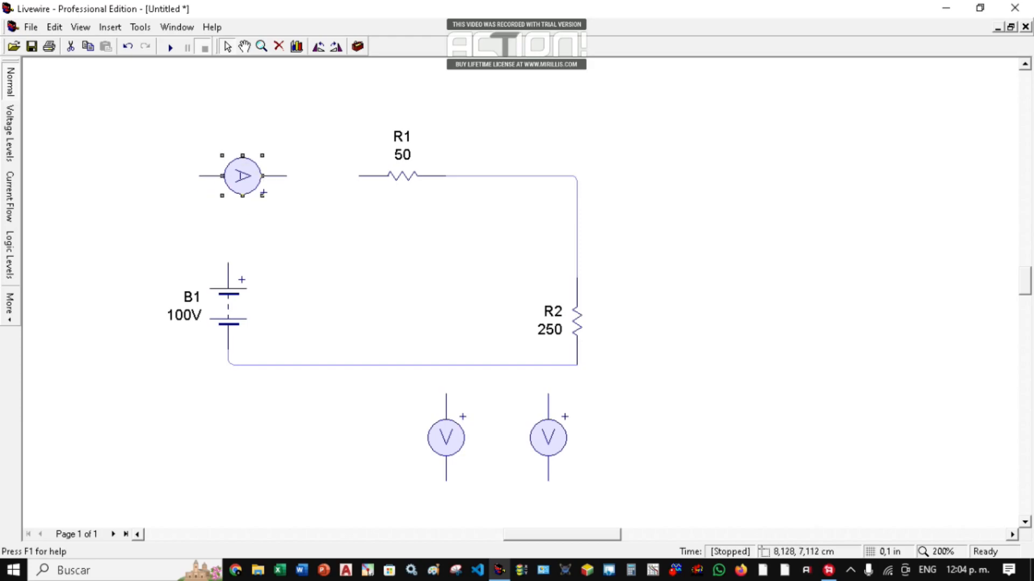
{"action": "left_click_drag", "start_coordinate": [228, 308], "coordinate": [199, 307]}
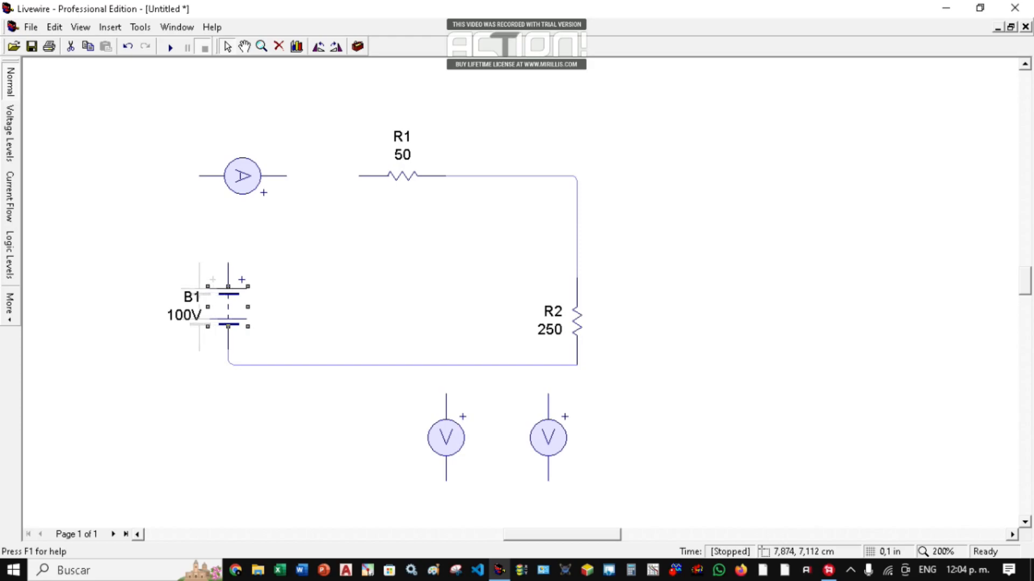
{"action": "left_click_drag", "start_coordinate": [199, 307], "coordinate": [200, 308]}
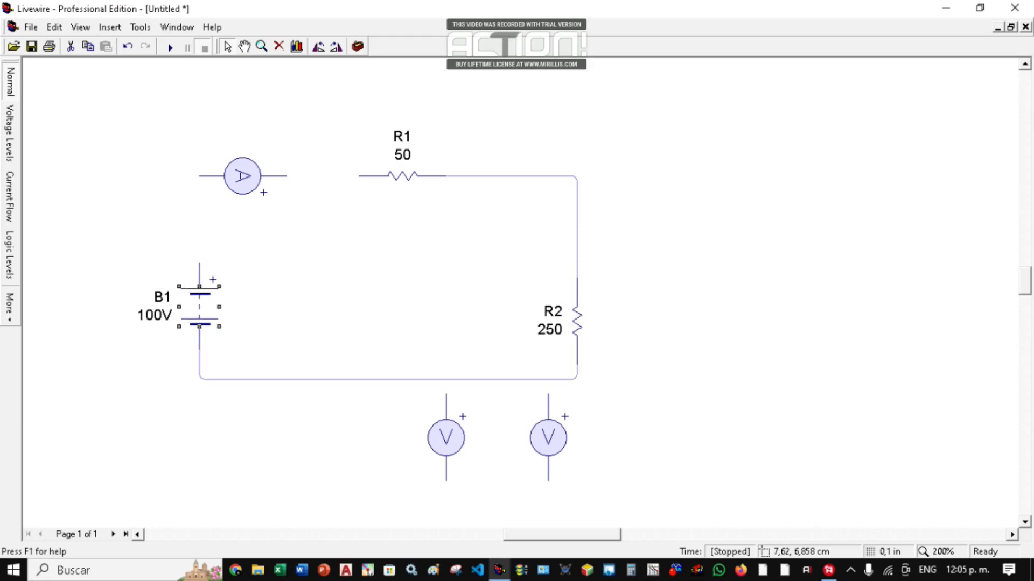
Wire the ammeter in series between the battery's positive terminal and R1.
{"action": "left_click_drag", "start_coordinate": [199, 263], "coordinate": [199, 175]}
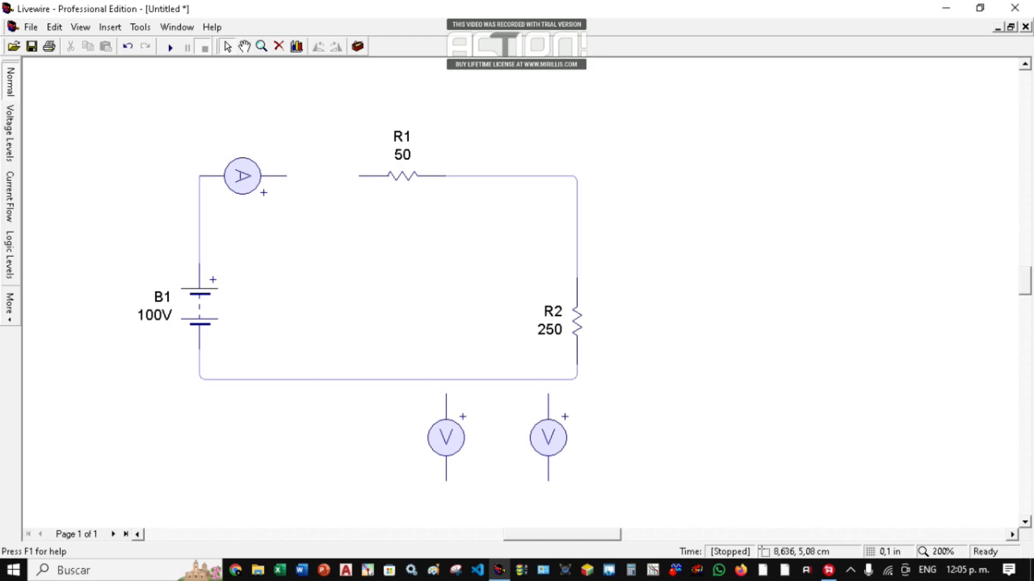
{"action": "left_click_drag", "start_coordinate": [286, 175], "coordinate": [373, 176]}
{"action": "left_click_drag", "start_coordinate": [300, 176], "coordinate": [359, 176]}
Run the circuit simulation to read the ammeter's current, and stop it.
{"action": "left_click", "coordinate": [170, 48]}
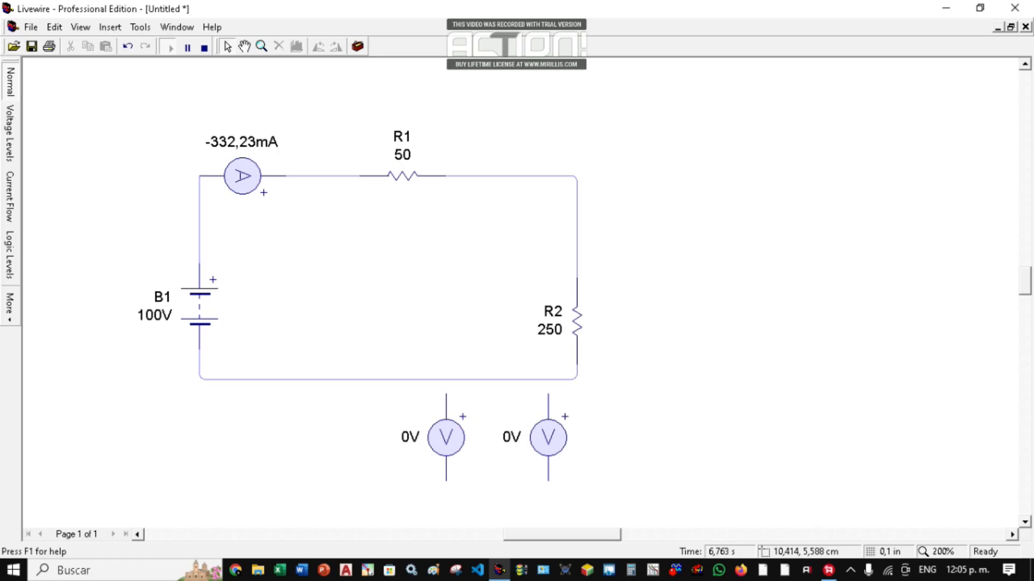
{"action": "mouse_move", "coordinate": [401, 177]}
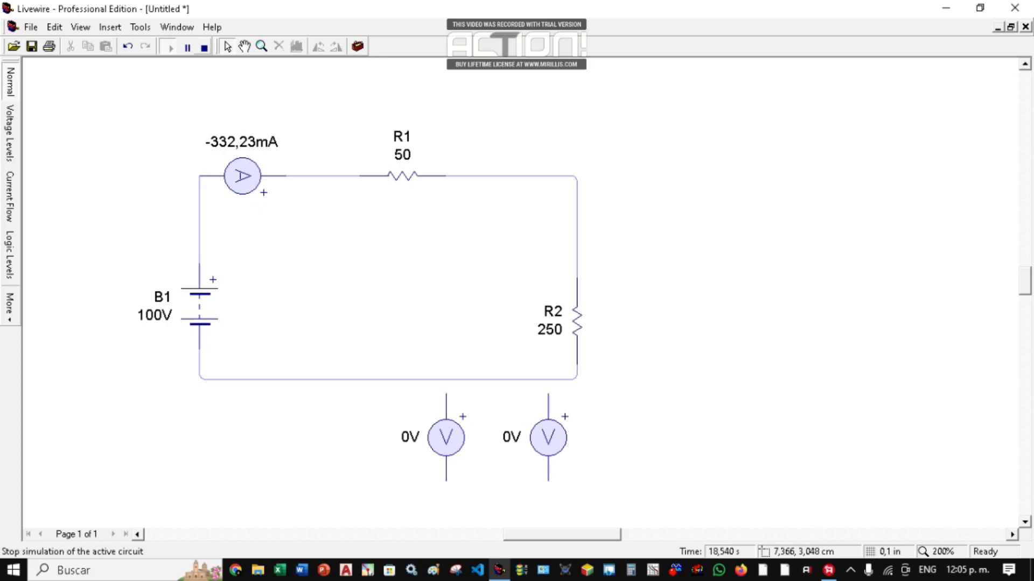
{"action": "left_click", "coordinate": [204, 47]}
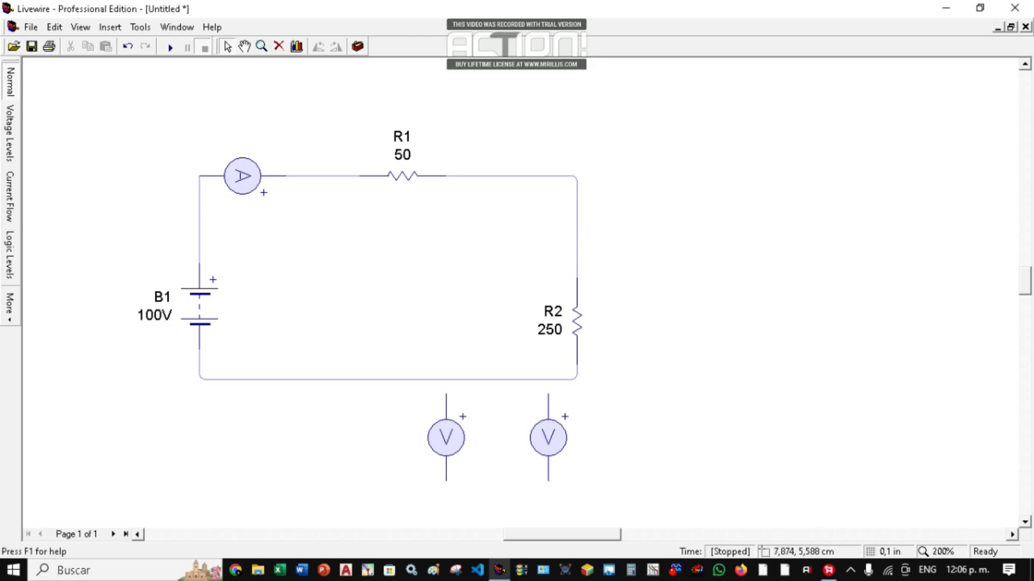
Delete the two wires joining the ammeter to the battery and to R1.
{"action": "left_click", "coordinate": [199, 253]}
{"action": "key", "text": "Delete"}
{"action": "left_click", "coordinate": [318, 176]}
{"action": "key", "text": "Delete"}
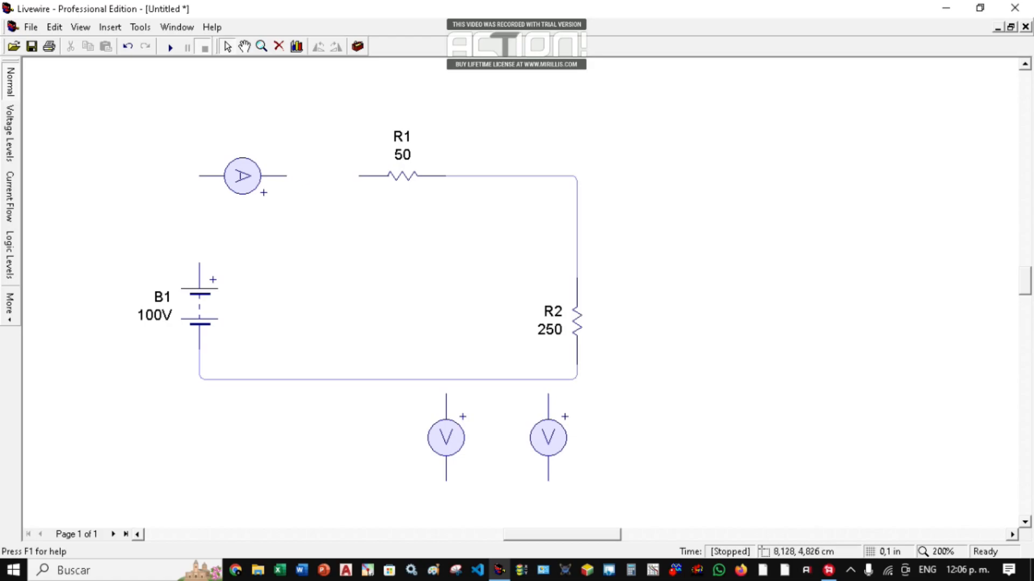
Rotate the ammeter 180° so its positive lead faces the battery wire, and wire it in series between the battery's positive terminal and R1.
{"action": "left_click", "coordinate": [242, 176]}
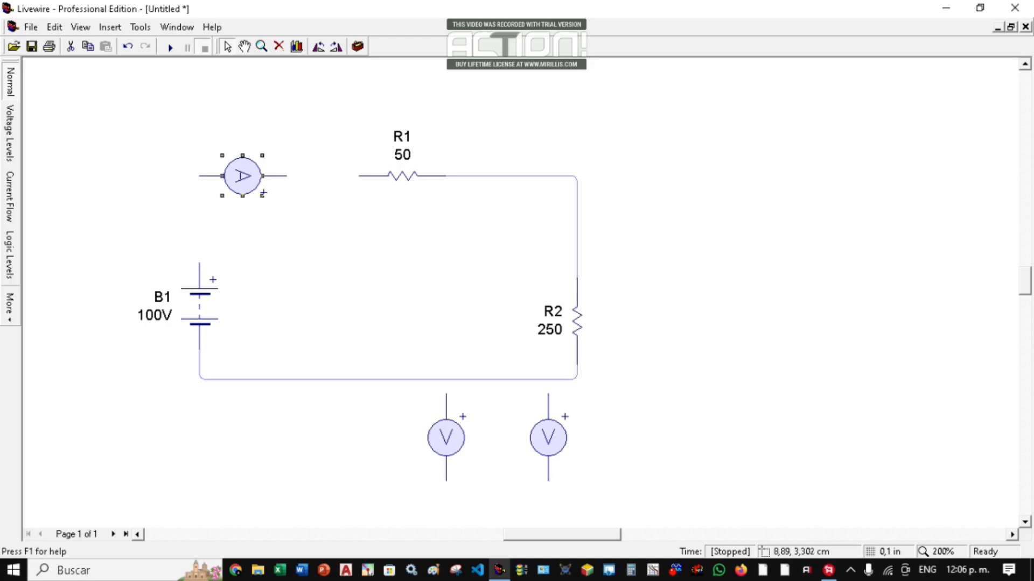
{"action": "left_click", "coordinate": [318, 47]}
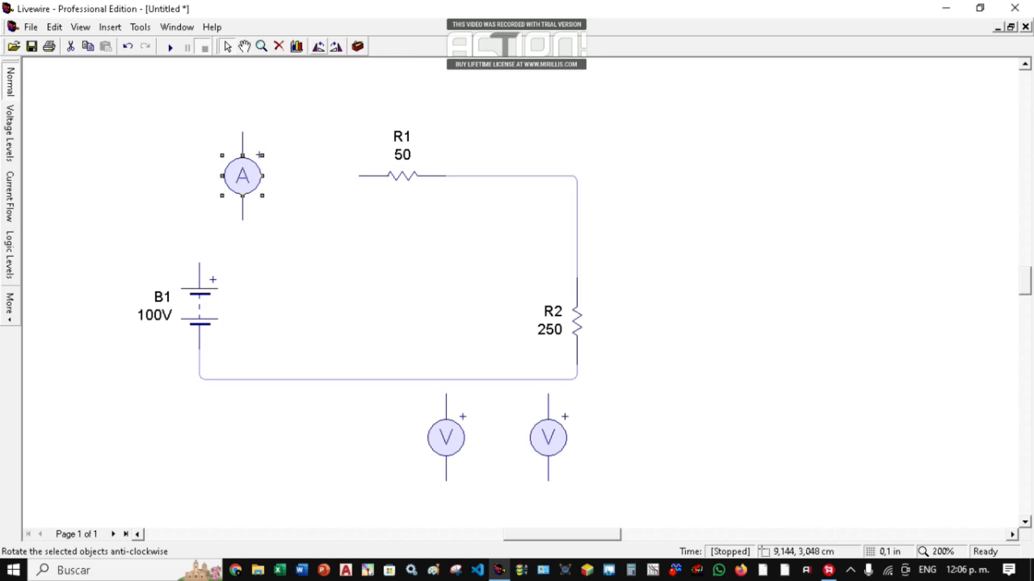
{"action": "left_click", "coordinate": [319, 47]}
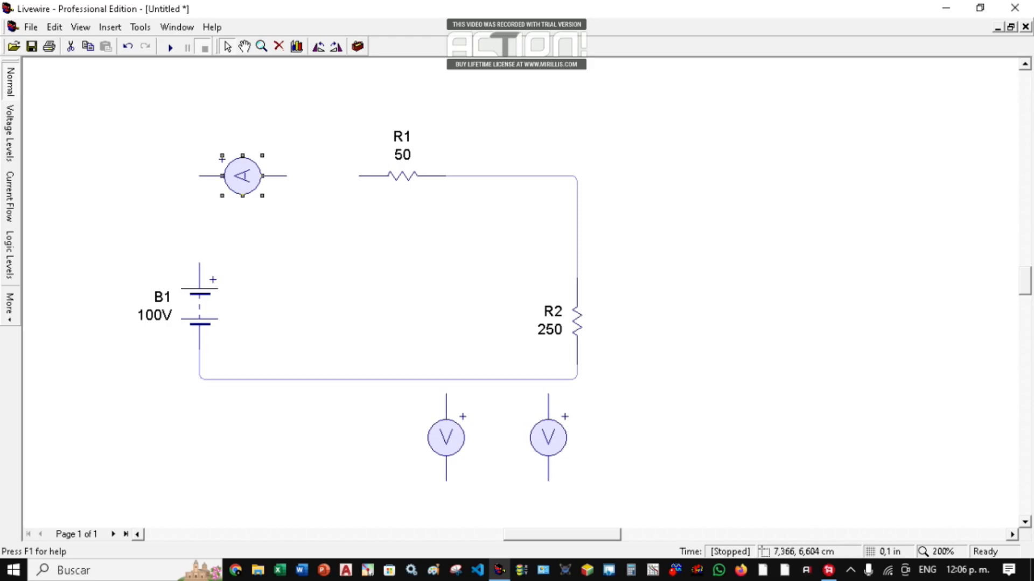
{"action": "left_click_drag", "start_coordinate": [199, 263], "coordinate": [200, 176]}
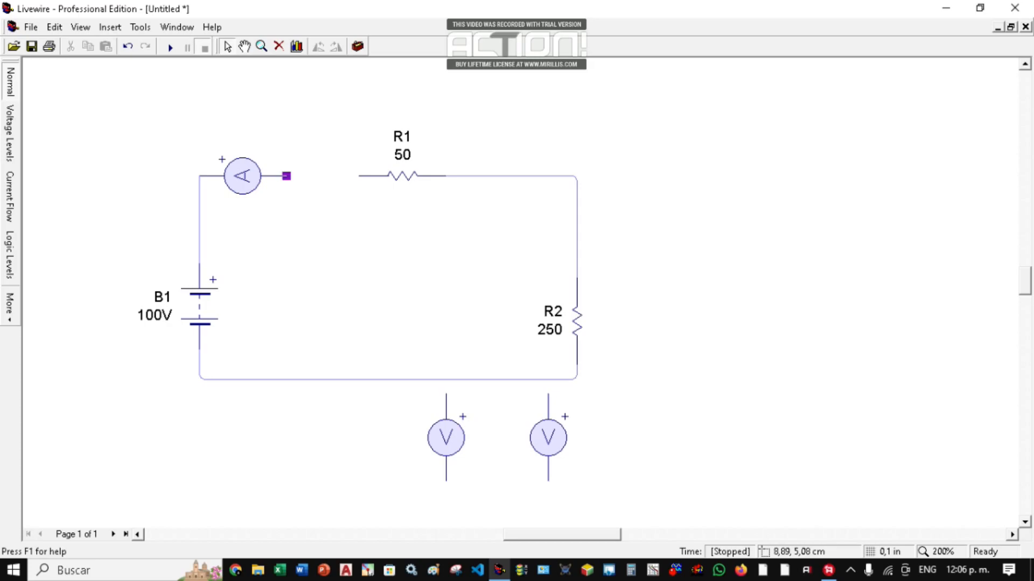
{"action": "left_click_drag", "start_coordinate": [286, 176], "coordinate": [359, 176]}
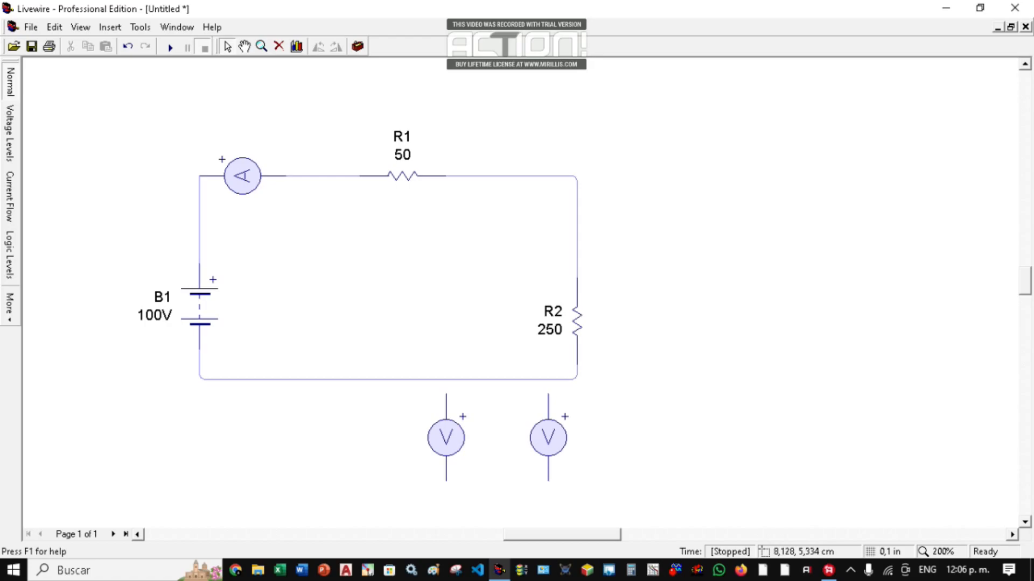
Open and close the ammeter's properties, and switch its measuring mode to AC and back to DC.
{"action": "double_click", "coordinate": [242, 176]}
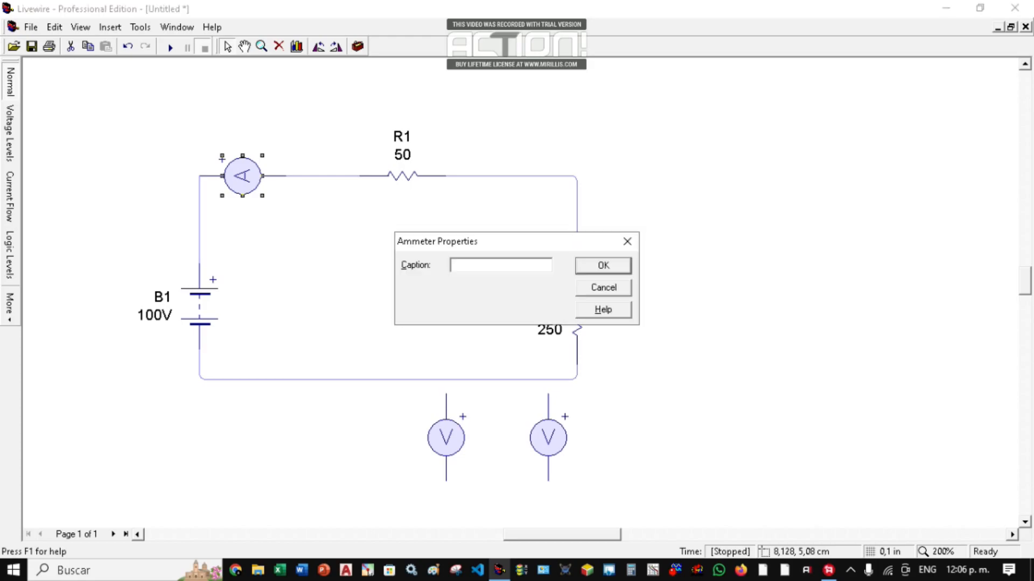
{"action": "left_click", "coordinate": [595, 263]}
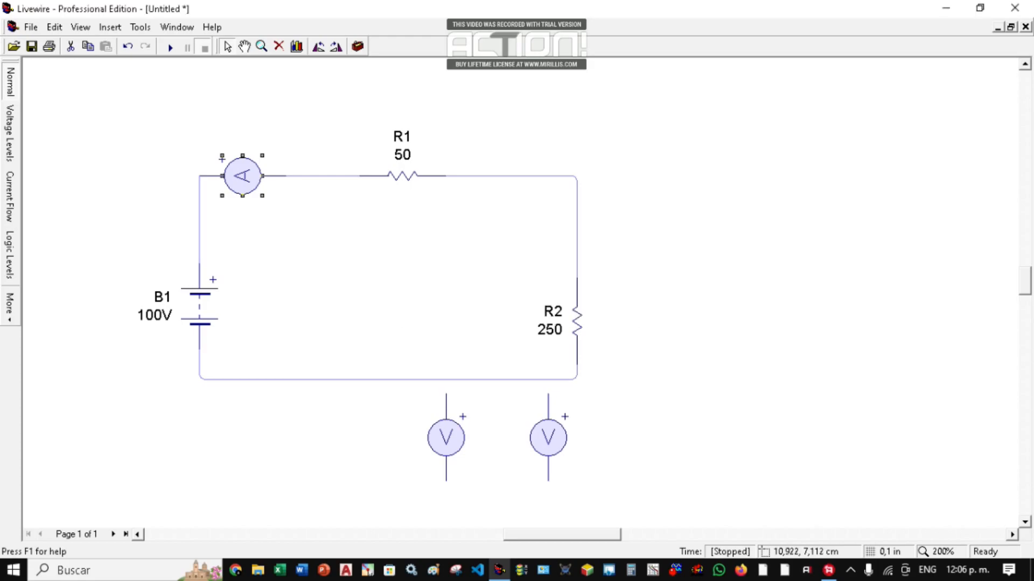
{"action": "right_click", "coordinate": [246, 177]}
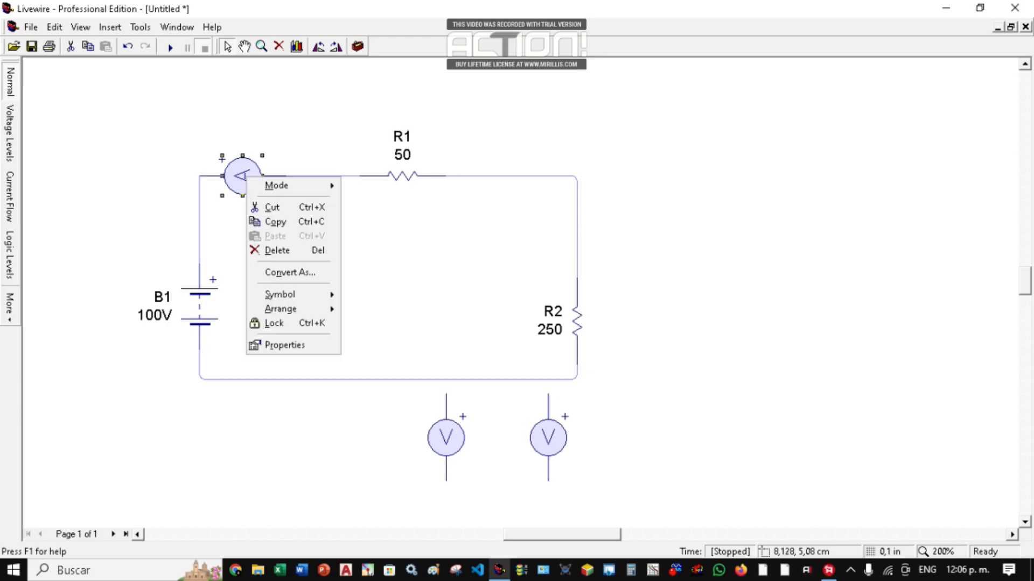
{"action": "mouse_move", "coordinate": [276, 185]}
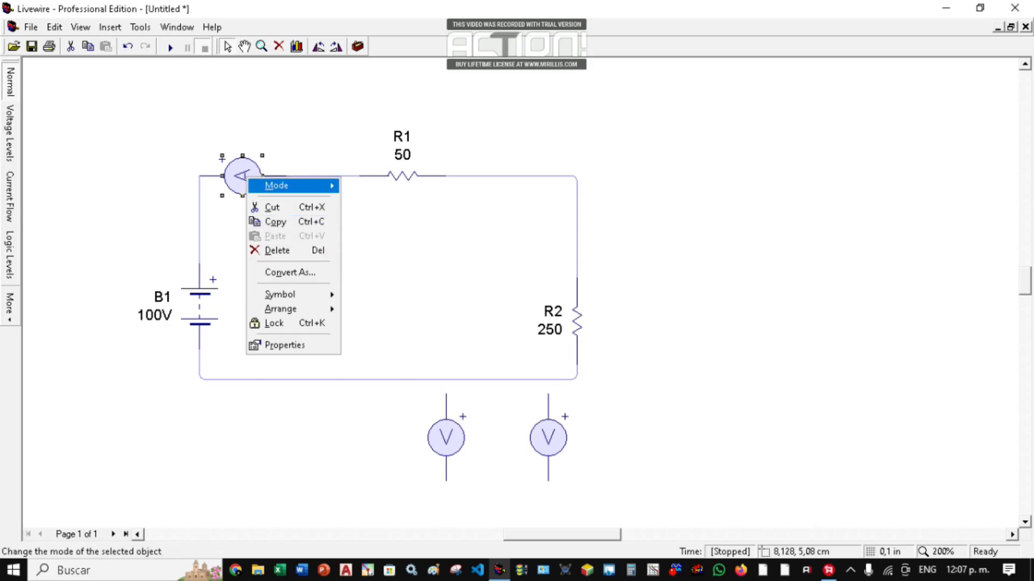
{"action": "mouse_move", "coordinate": [286, 186]}
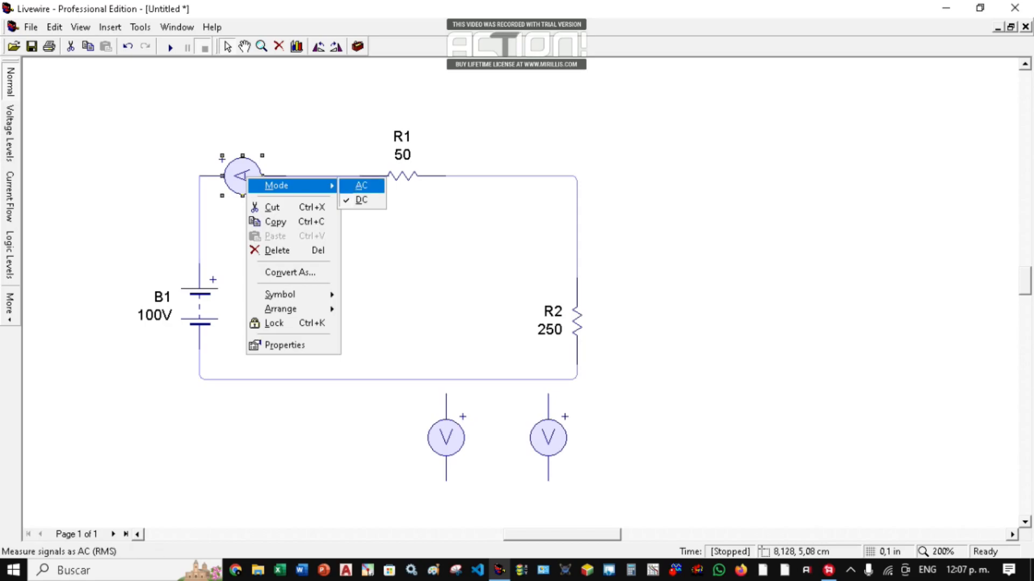
{"action": "left_click", "coordinate": [361, 185]}
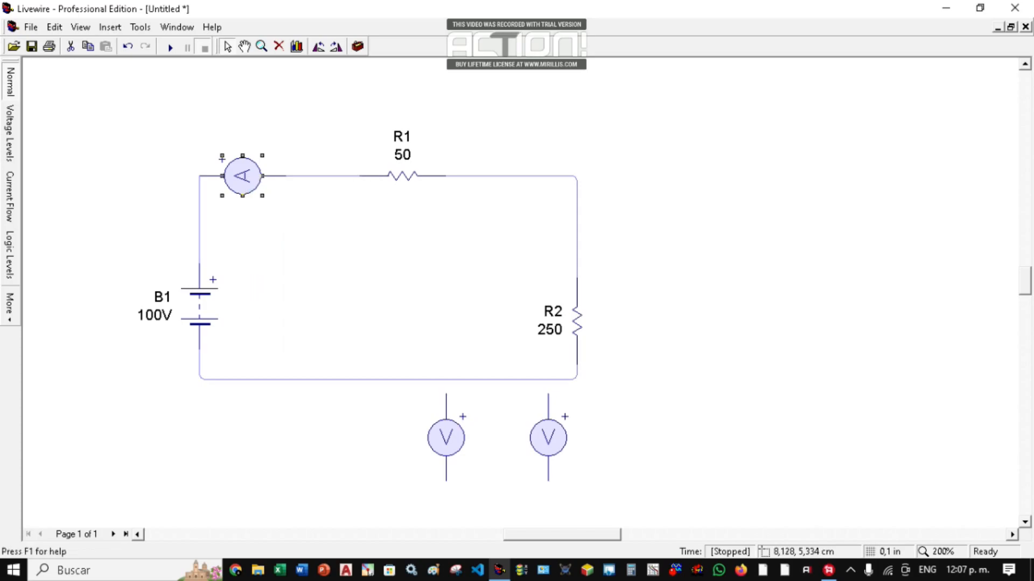
{"action": "right_click", "coordinate": [245, 184]}
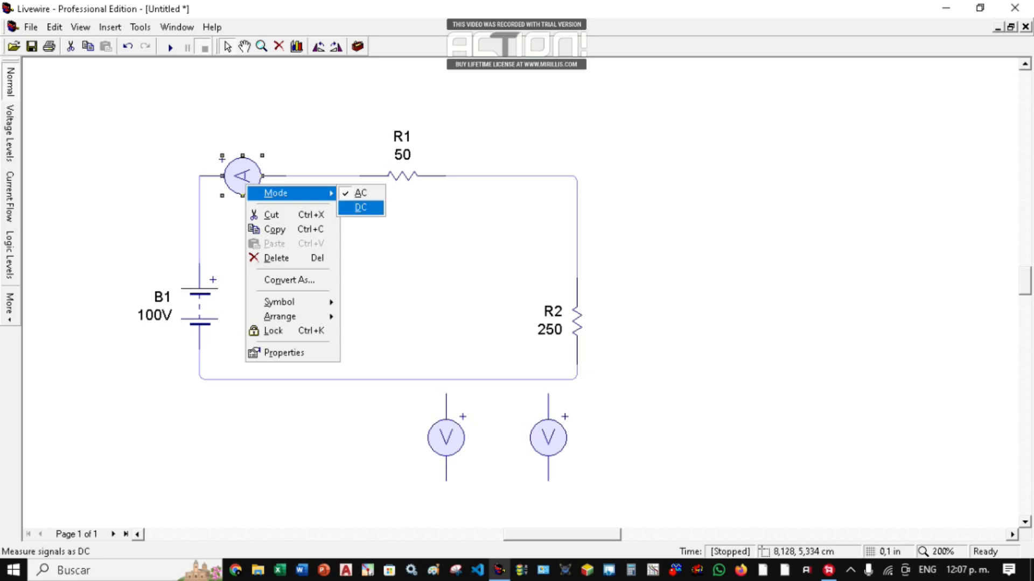
{"action": "left_click", "coordinate": [361, 208]}
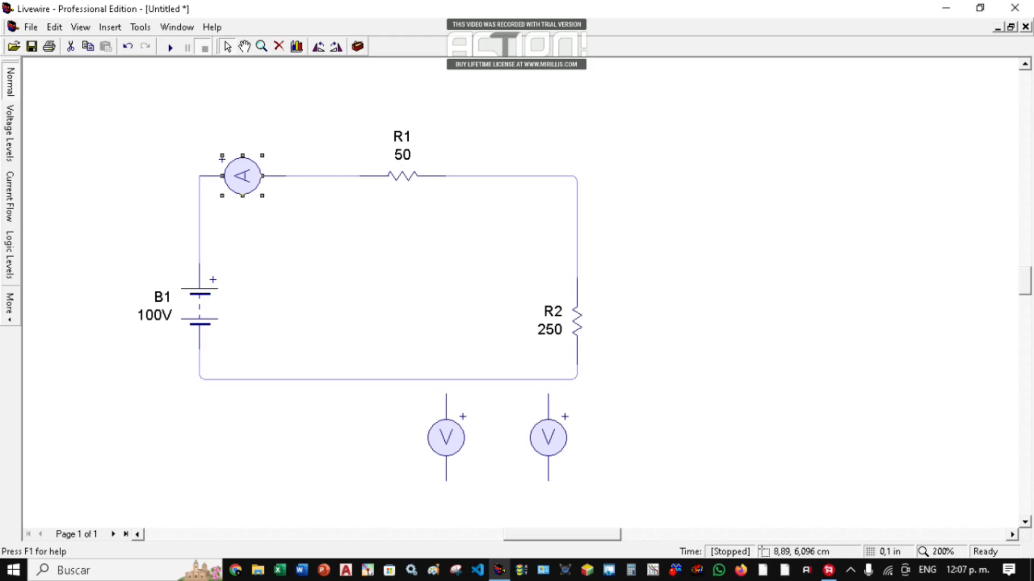
{"action": "left_click", "coordinate": [308, 207]}
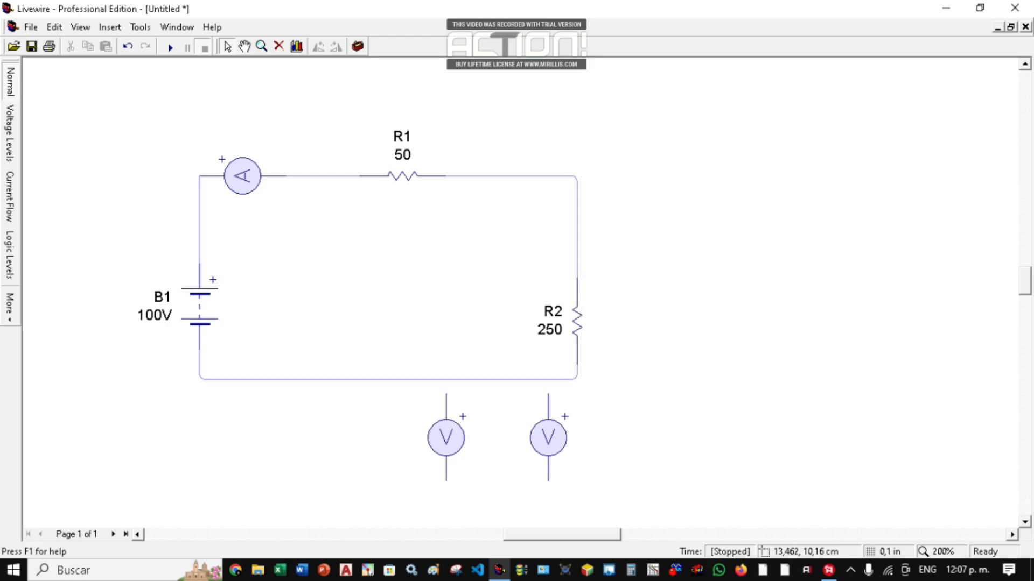
Move one voltmeter beside R2 and wire it in parallel across R2, with its positive lead on the R1 side.
{"action": "left_click", "coordinate": [548, 438]}
{"action": "left_click_drag", "start_coordinate": [548, 437], "coordinate": [678, 322]}
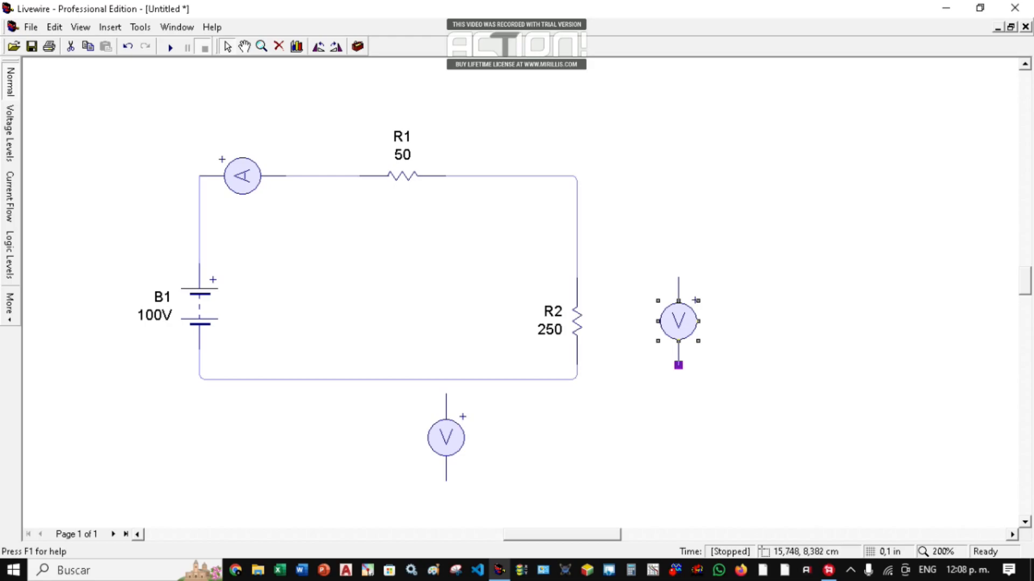
{"action": "mouse_move", "coordinate": [678, 365]}
{"action": "left_mouse_down"}
{"action": "mouse_move", "coordinate": [624, 366]}
{"action": "mouse_move", "coordinate": [665, 366]}
{"action": "mouse_move", "coordinate": [651, 379]}
{"action": "mouse_move", "coordinate": [764, 365]}
{"action": "mouse_move", "coordinate": [667, 350]}
{"action": "mouse_move", "coordinate": [664, 393]}
{"action": "mouse_move", "coordinate": [679, 393]}
{"action": "mouse_move", "coordinate": [636, 393]}
{"action": "mouse_move", "coordinate": [694, 393]}
{"action": "mouse_move", "coordinate": [664, 393]}
{"action": "left_mouse_up"}
{"action": "left_click_drag", "start_coordinate": [577, 379], "coordinate": [678, 365]}
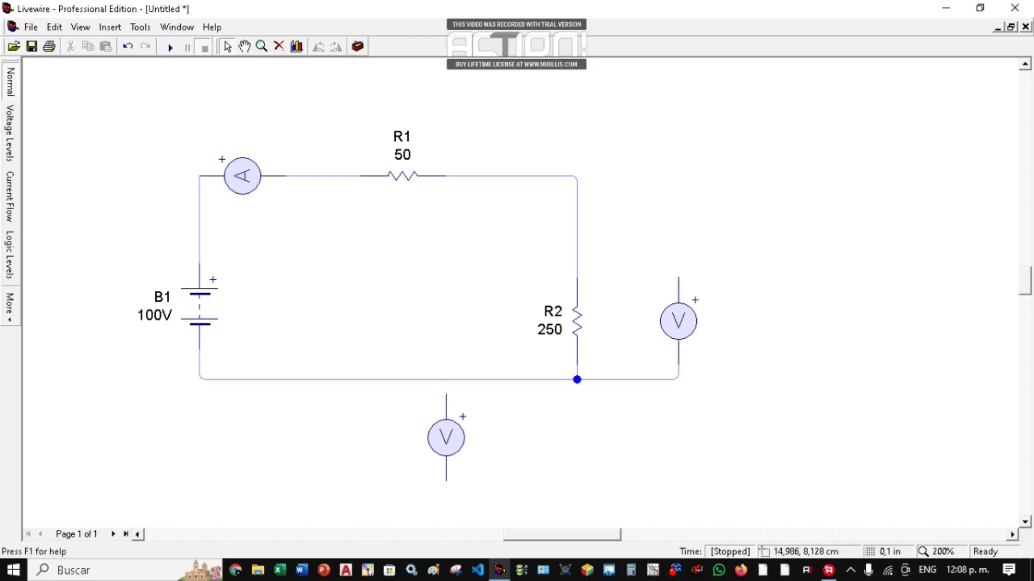
{"action": "mouse_move", "coordinate": [678, 277]}
{"action": "left_mouse_down"}
{"action": "mouse_move", "coordinate": [650, 248]}
{"action": "mouse_move", "coordinate": [577, 248]}
{"action": "left_mouse_up"}
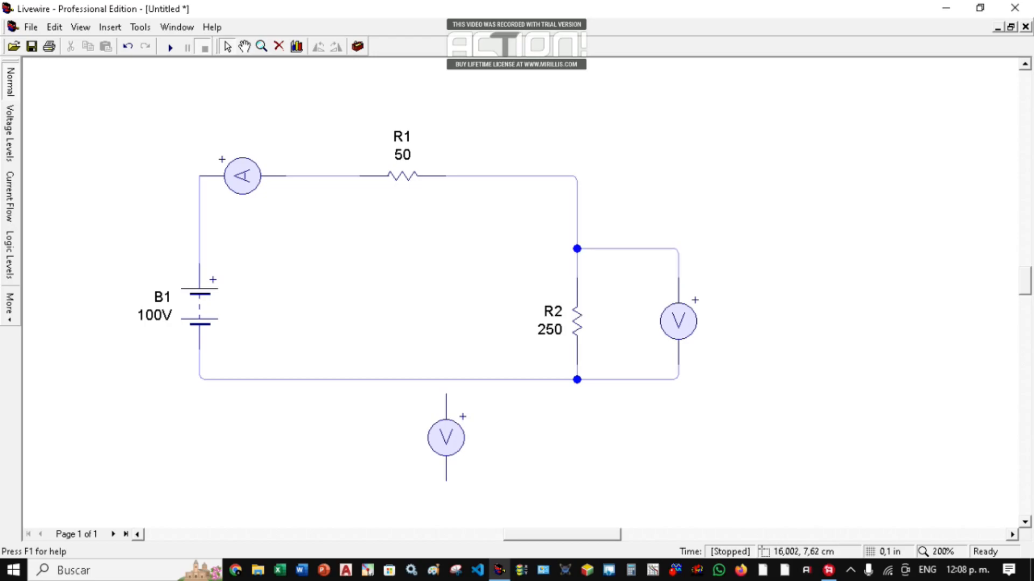
Check the properties and the AC/DC measuring mode of the voltmeter across R2 without changing them.
{"action": "double_click", "coordinate": [678, 321]}
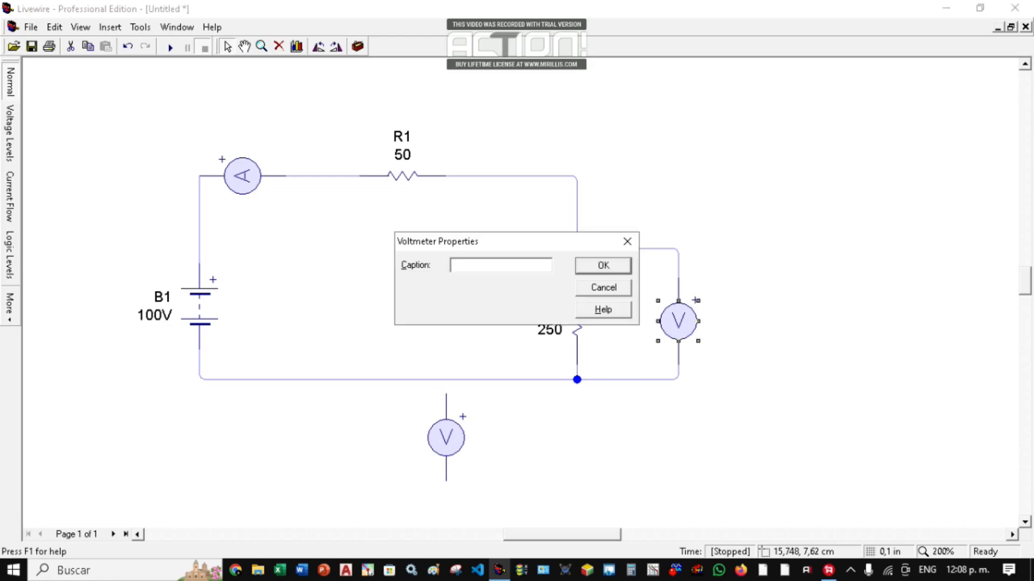
{"action": "key", "text": "Return"}
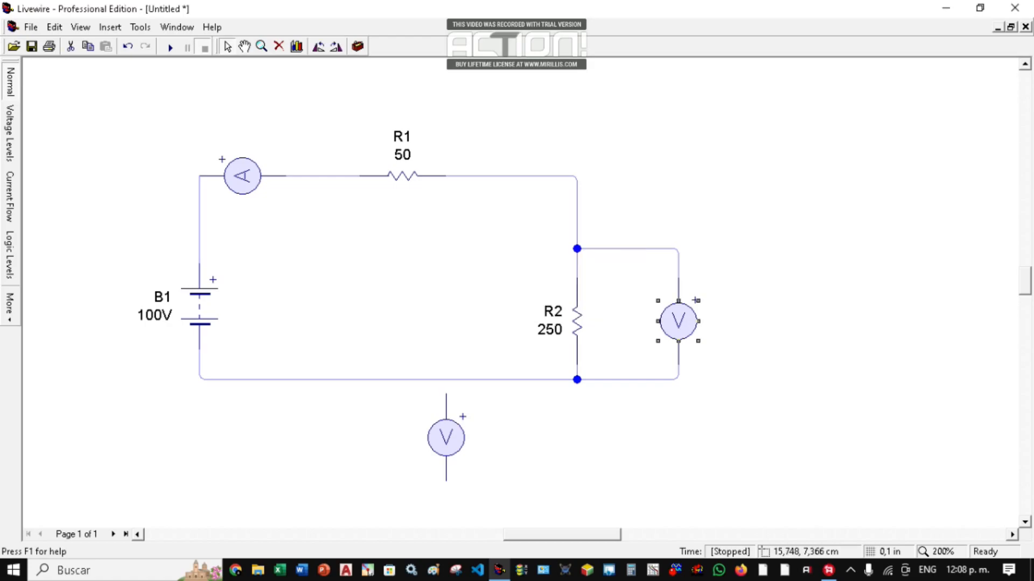
{"action": "right_click", "coordinate": [680, 312]}
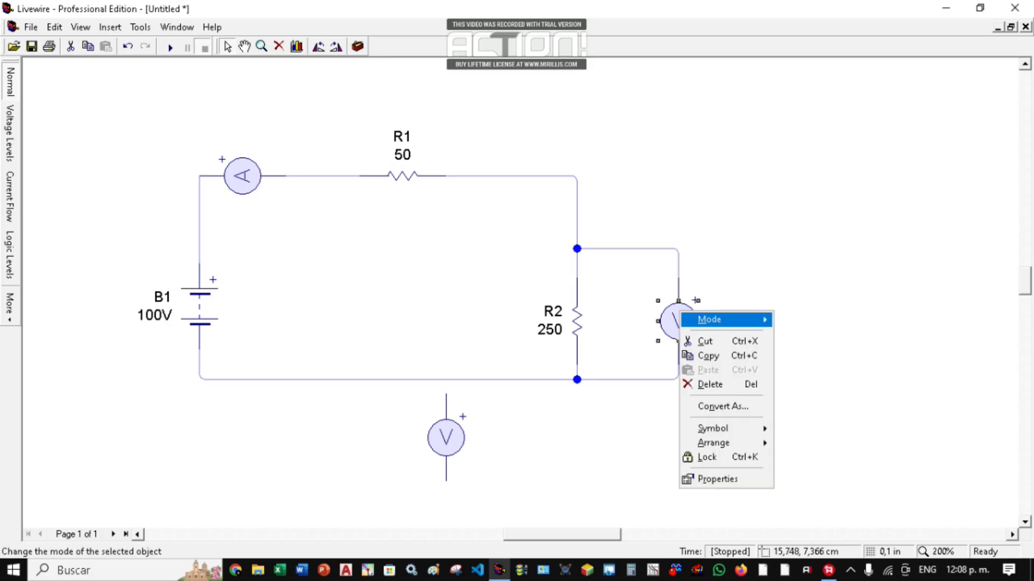
{"action": "mouse_move", "coordinate": [716, 319]}
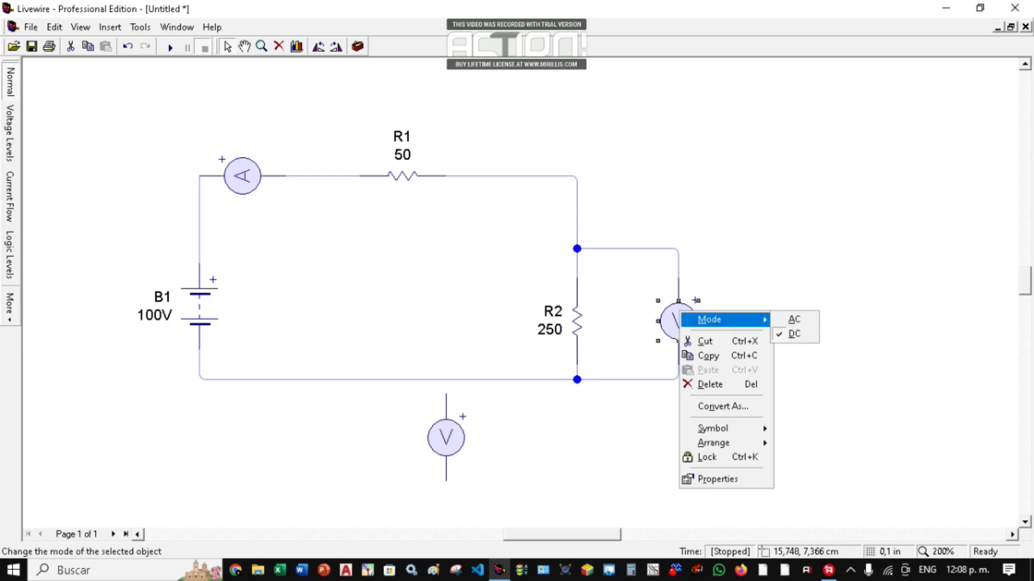
{"action": "left_click", "coordinate": [781, 370]}
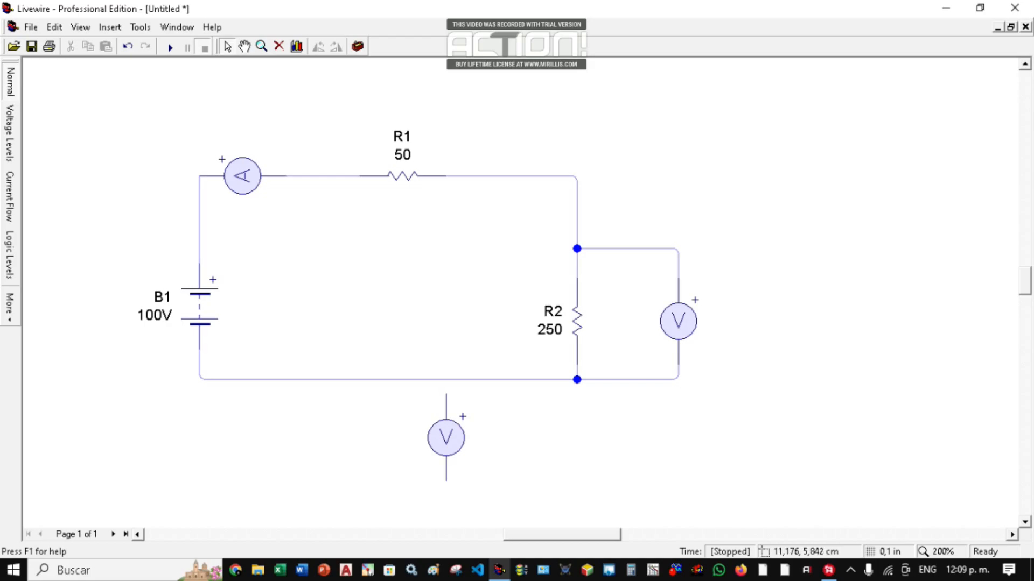
Run the circuit simulation to read the current and the voltage across R2, and stop it.
{"action": "left_click", "coordinate": [170, 47]}
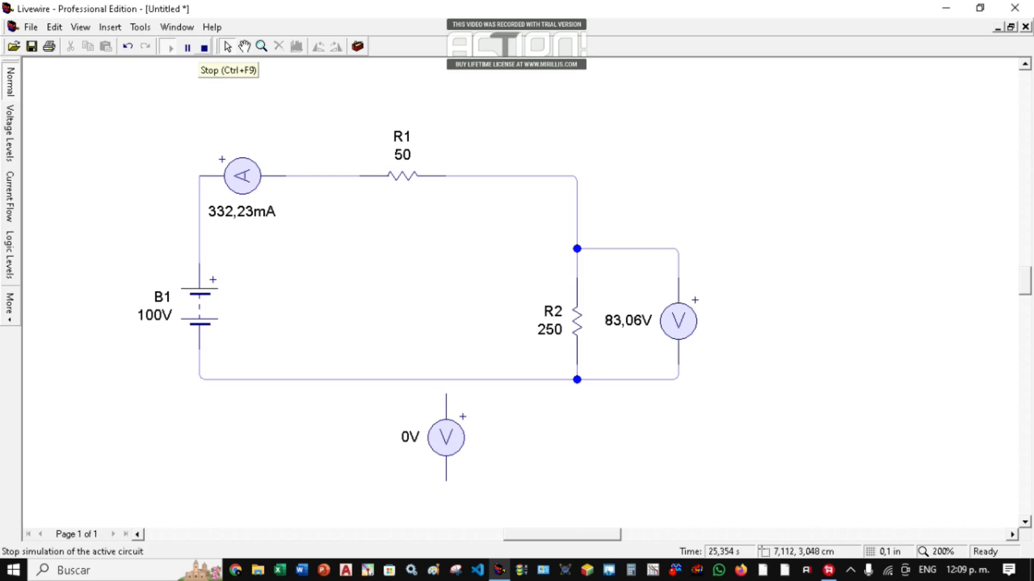
{"action": "left_click", "coordinate": [204, 47]}
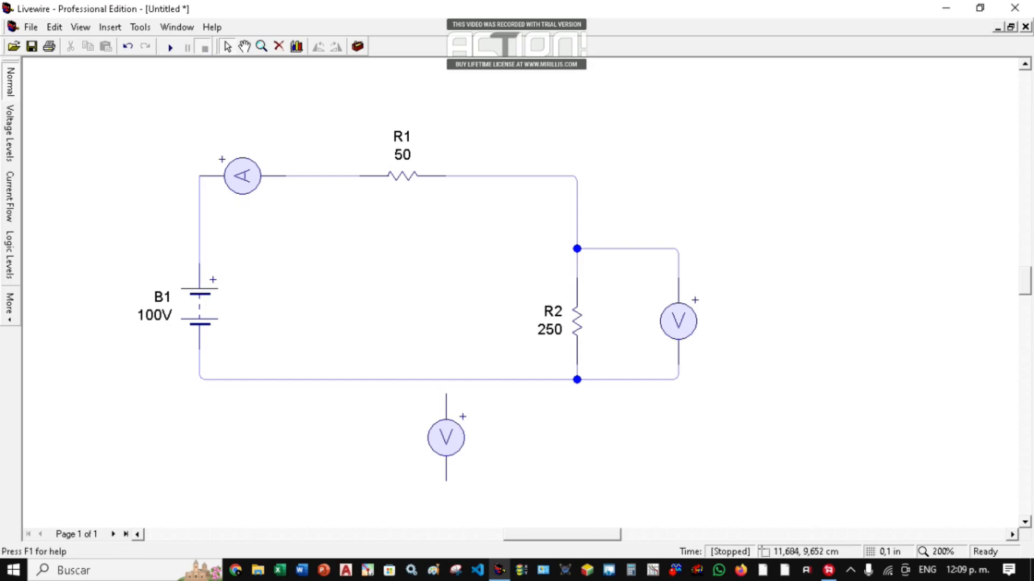
Place the loose voltmeter above R1, rotate it horizontal, and wire it in parallel across R1 with its positive lead on the ammeter side.
{"action": "left_click_drag", "start_coordinate": [446, 437], "coordinate": [432, 116]}
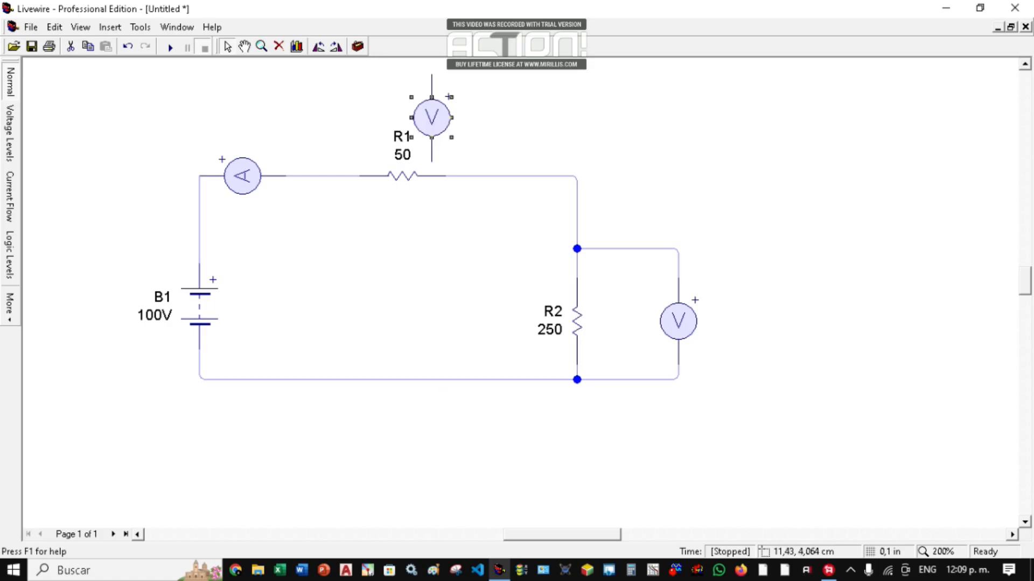
{"action": "left_click", "coordinate": [319, 46]}
{"action": "left_click_drag", "start_coordinate": [421, 132], "coordinate": [393, 118]}
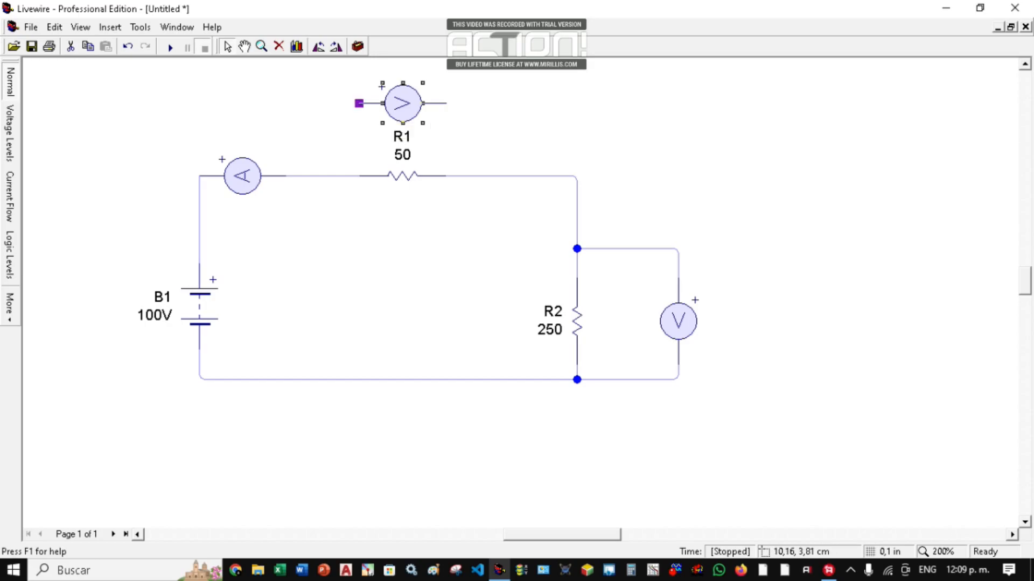
{"action": "left_click_drag", "start_coordinate": [359, 104], "coordinate": [359, 176]}
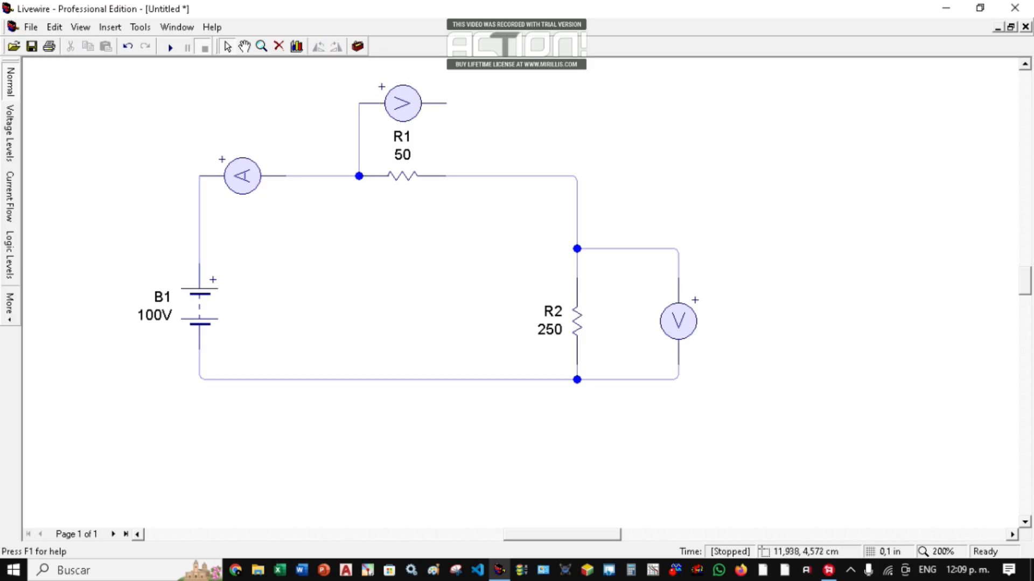
{"action": "left_click_drag", "start_coordinate": [445, 104], "coordinate": [446, 177]}
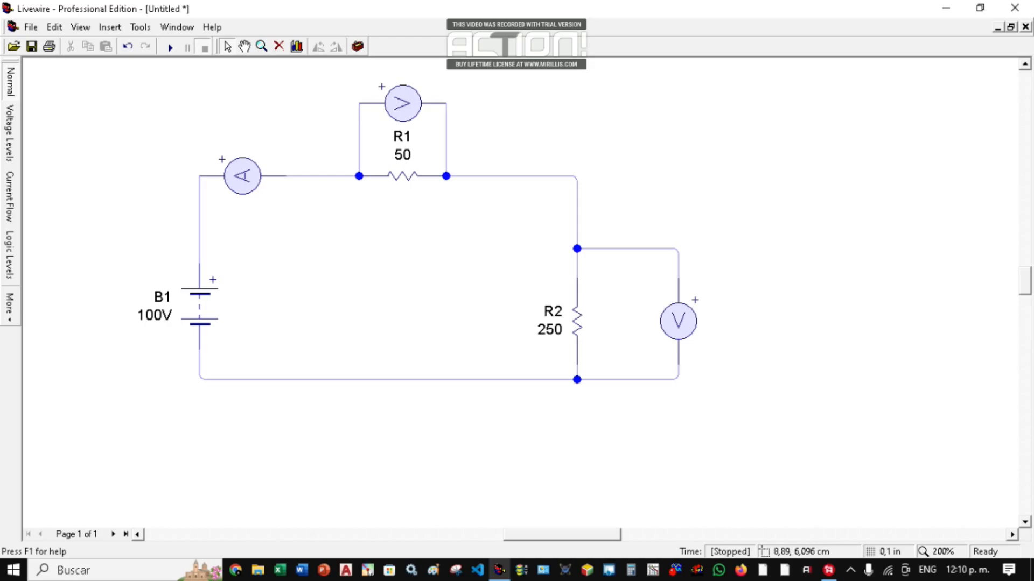
Check the properties and the measuring mode options of the voltmeter across R1 without changing them.
{"action": "double_click", "coordinate": [403, 102]}
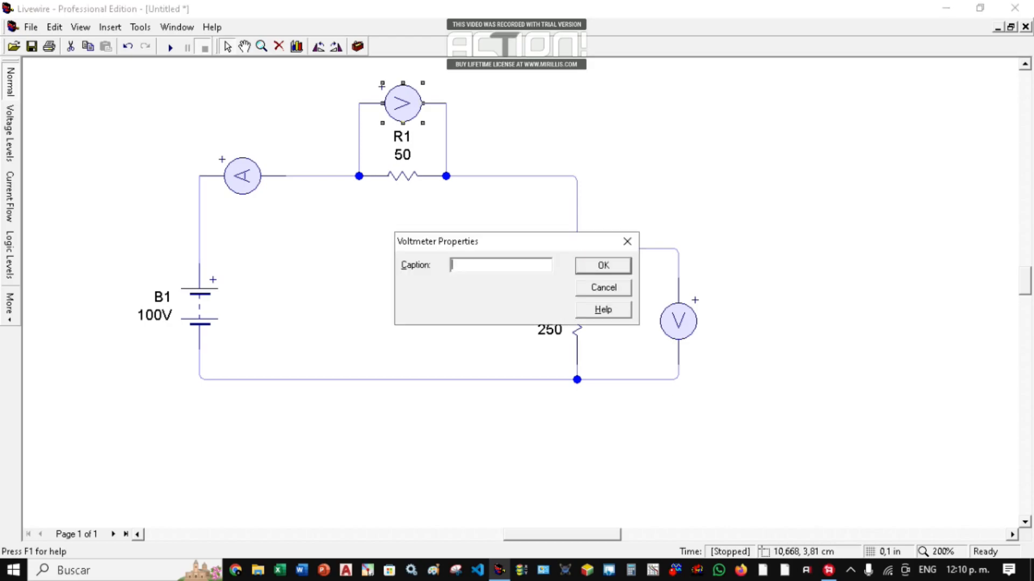
{"action": "left_click", "coordinate": [603, 266]}
{"action": "right_click", "coordinate": [389, 102]}
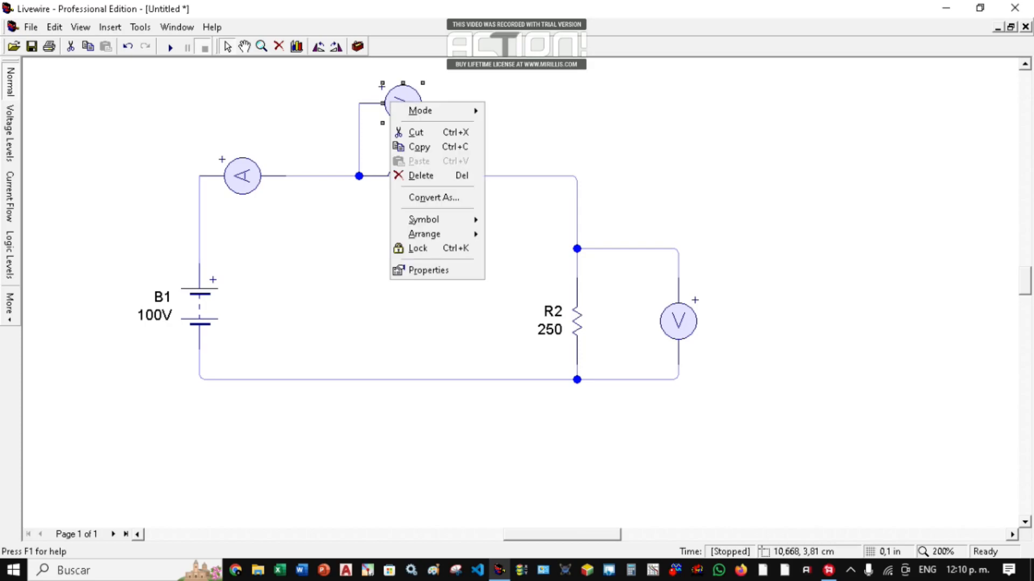
{"action": "mouse_move", "coordinate": [420, 111]}
{"action": "left_click", "coordinate": [512, 110]}
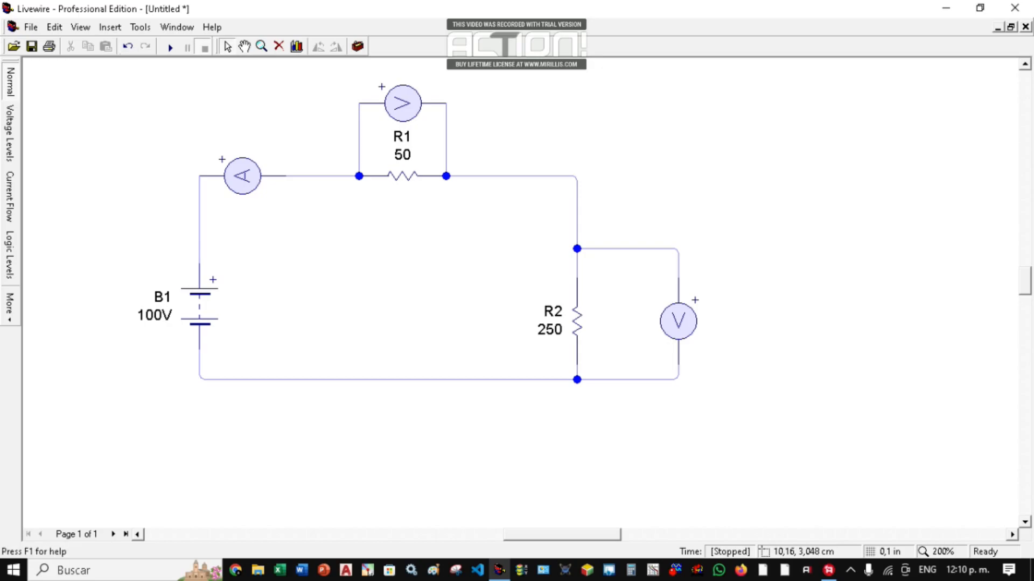
Run the circuit simulation to read the current and both resistor voltages, and stop it.
{"action": "left_click", "coordinate": [170, 47]}
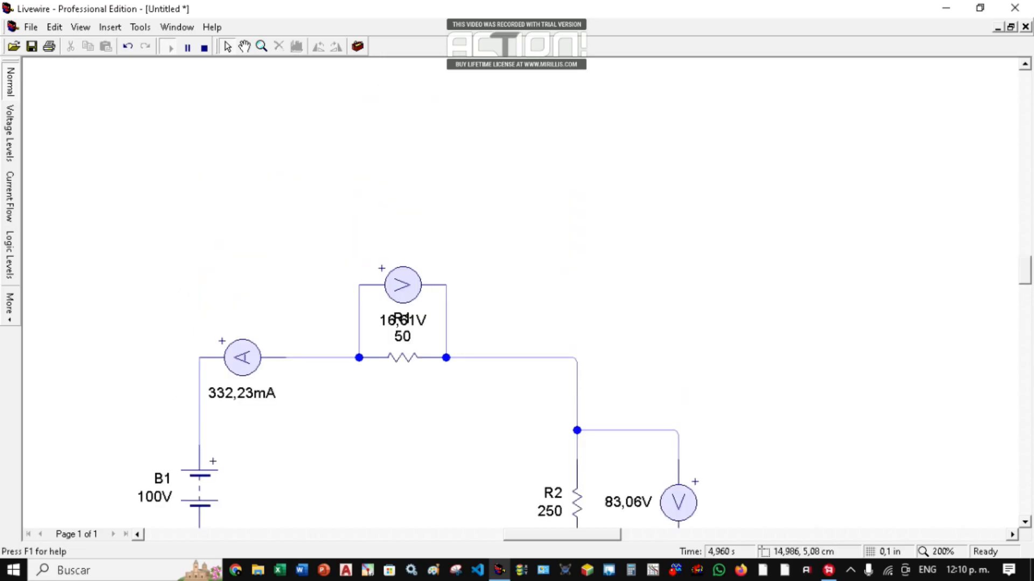
{"action": "scroll", "coordinate": [440, 315], "scroll_direction": "down", "scroll_amount": 3}
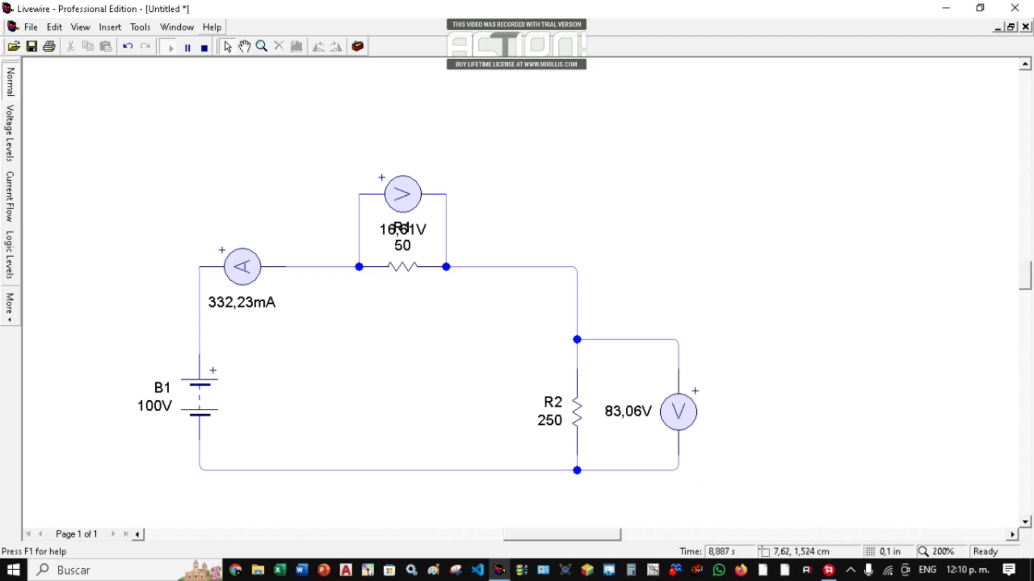
{"action": "left_click", "coordinate": [204, 48]}
Move the voltmeter across R1 higher so that its reading clears the R1 label.
{"action": "left_click", "coordinate": [403, 193]}
{"action": "left_click_drag", "start_coordinate": [403, 193], "coordinate": [403, 150]}
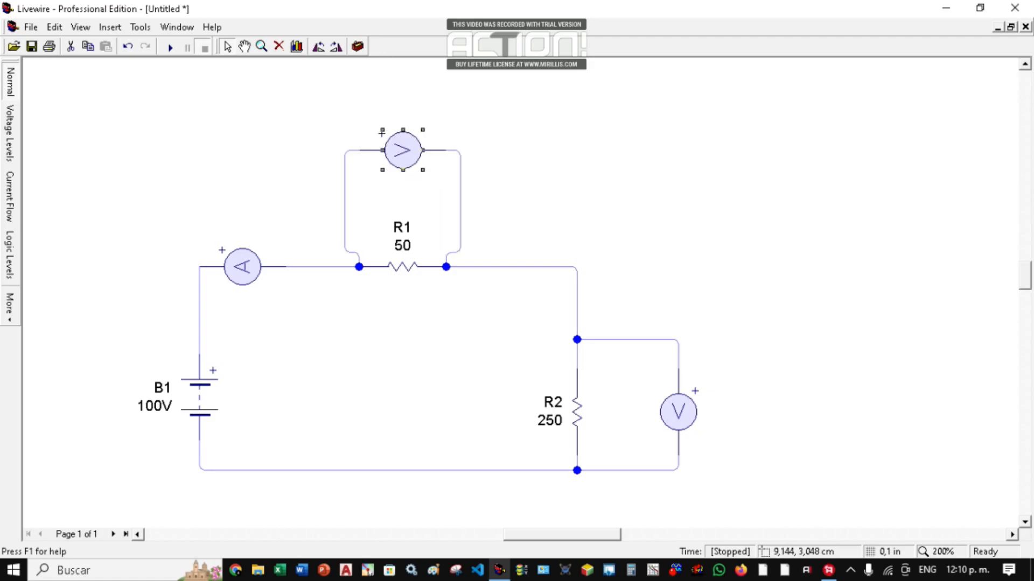
{"action": "left_click", "coordinate": [330, 106]}
Run the simulation again and examine the battery, R1 and R2 values with the separated meter readings.
{"action": "left_click", "coordinate": [170, 47]}
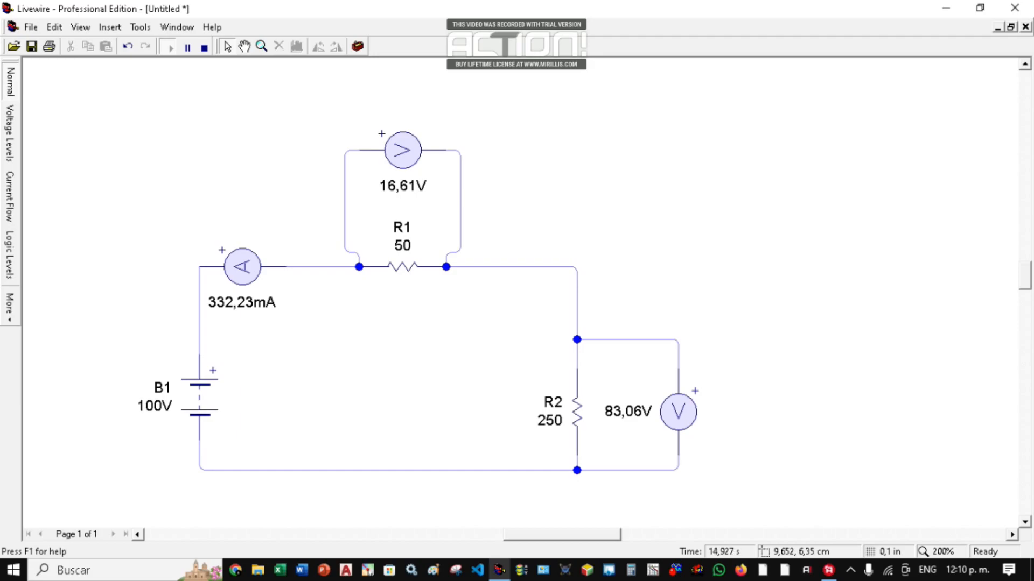
{"action": "mouse_move", "coordinate": [186, 398]}
{"action": "mouse_move", "coordinate": [194, 419]}
{"action": "mouse_move", "coordinate": [414, 268]}
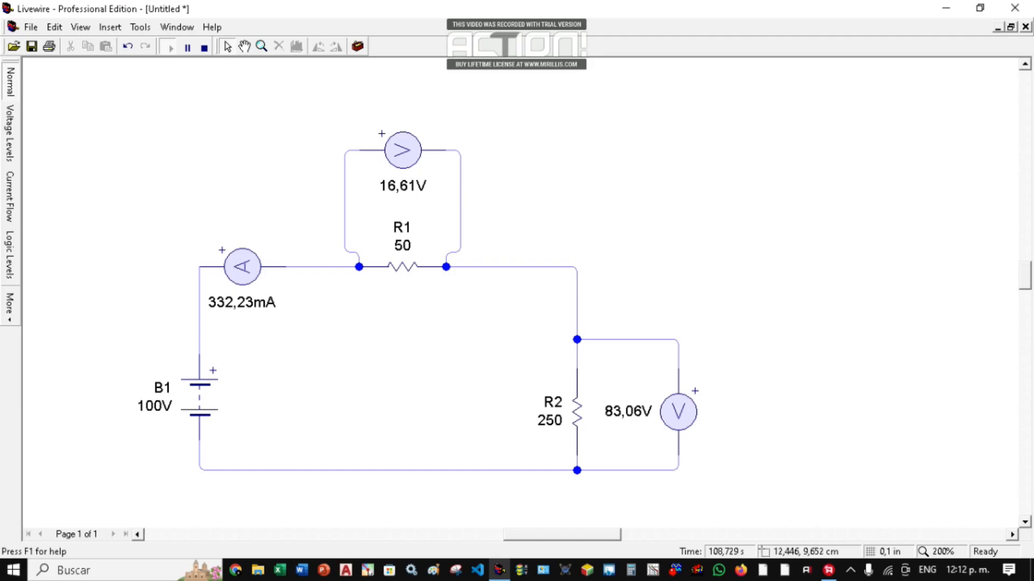
{"action": "mouse_move", "coordinate": [562, 535]}
{"action": "left_mouse_down"}
{"action": "mouse_move", "coordinate": [591, 535]}
{"action": "mouse_move", "coordinate": [576, 535]}
{"action": "left_mouse_up"}
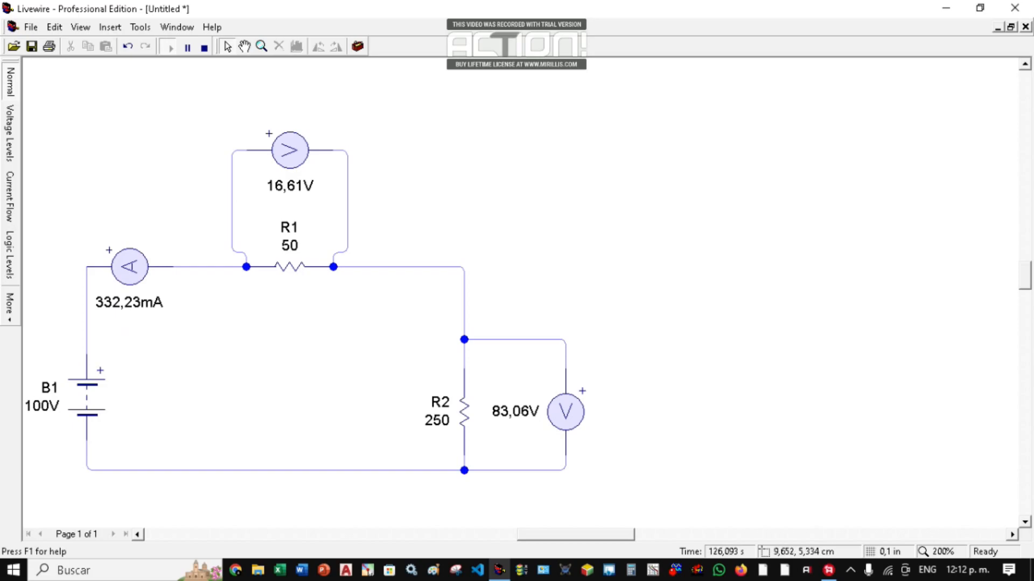
{"action": "mouse_move", "coordinate": [285, 270]}
{"action": "mouse_move", "coordinate": [465, 426]}
{"action": "mouse_move", "coordinate": [289, 267]}
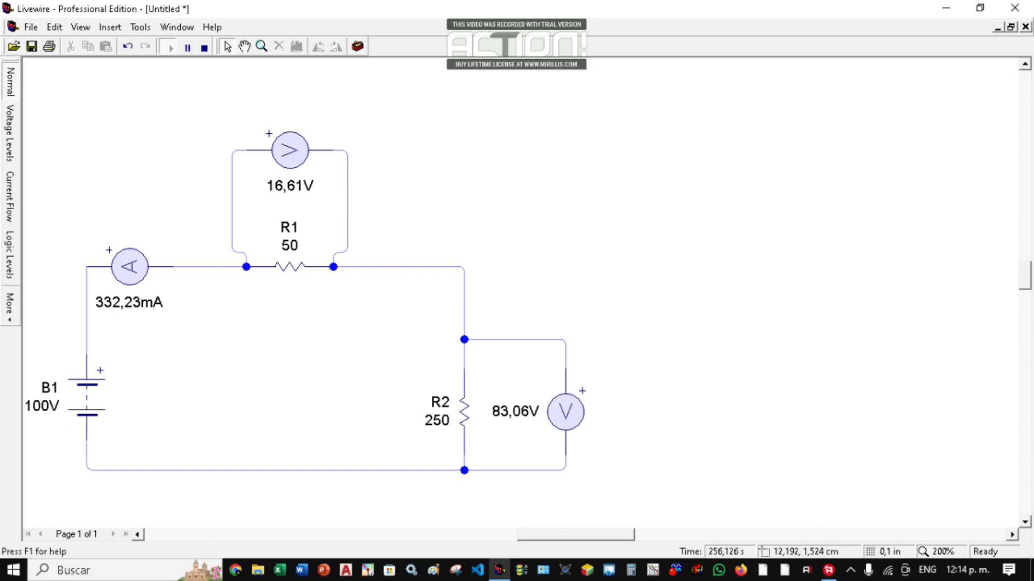
Add a resistor from the Passive Components gallery beside the R2 voltmeter and wire it in parallel with R2.
{"action": "left_click", "coordinate": [357, 46]}
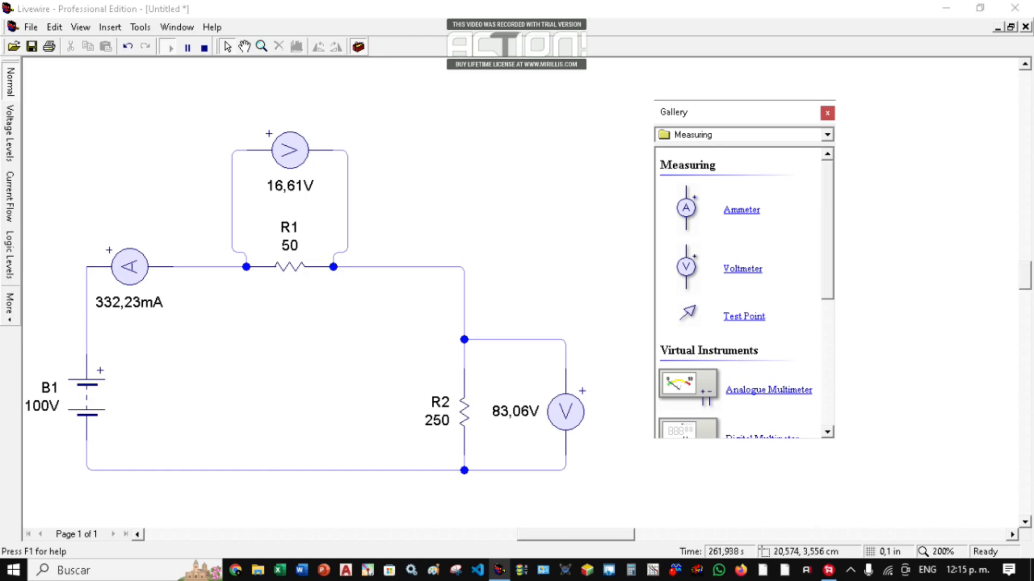
{"action": "left_click_drag", "start_coordinate": [699, 112], "coordinate": [873, 121]}
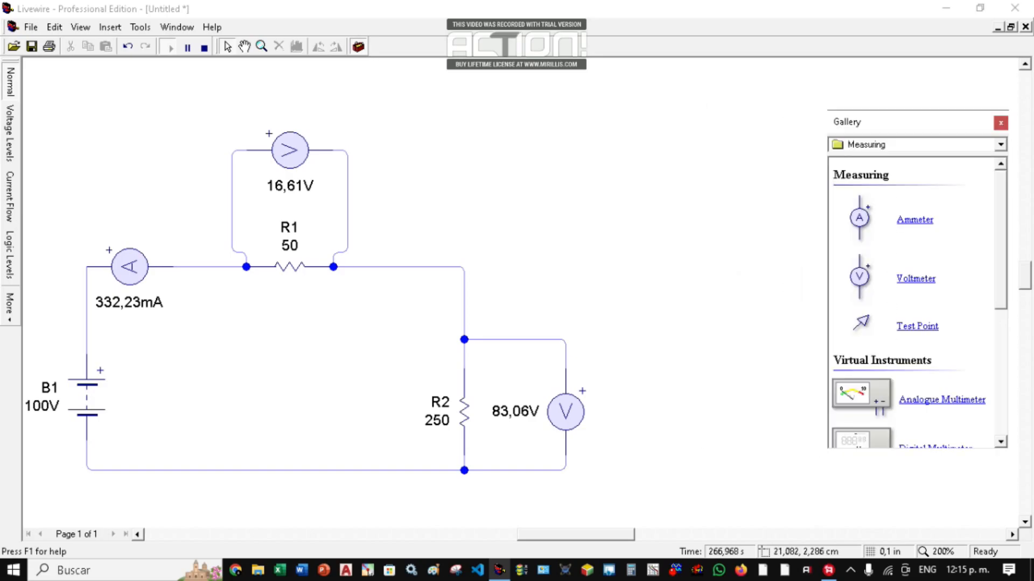
{"action": "left_click", "coordinate": [1000, 145]}
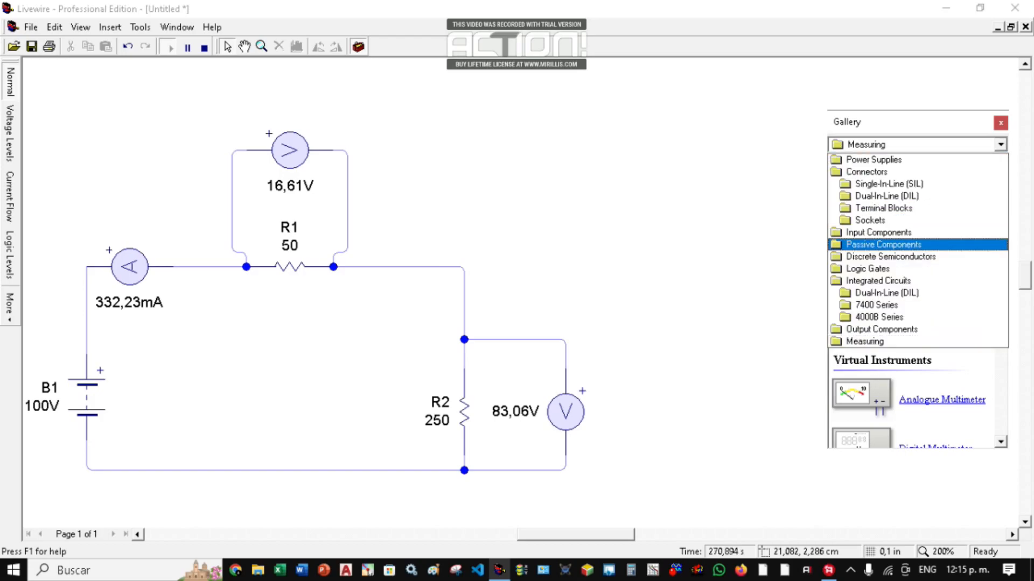
{"action": "left_click", "coordinate": [883, 245]}
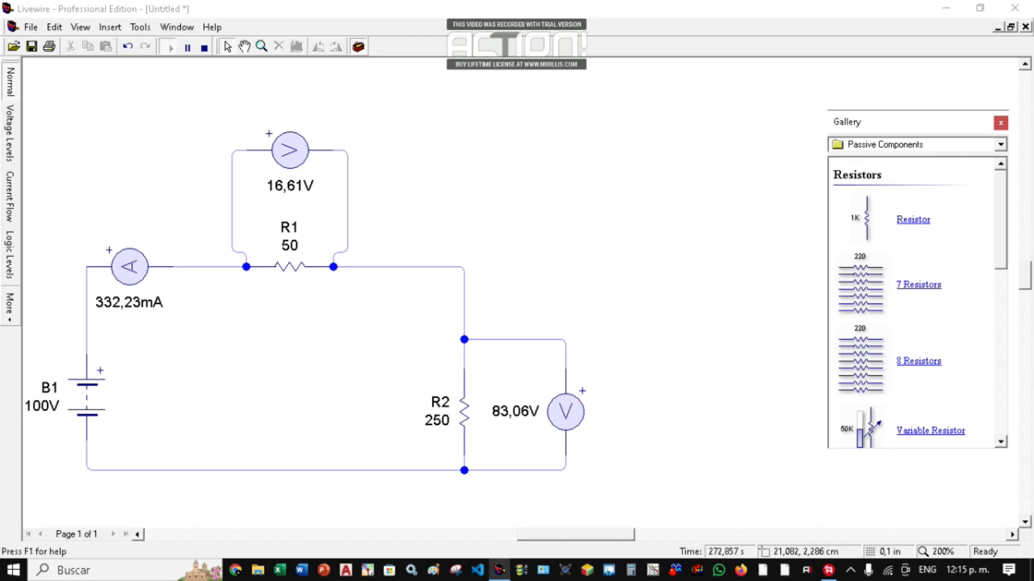
{"action": "left_click_drag", "start_coordinate": [867, 218], "coordinate": [697, 398]}
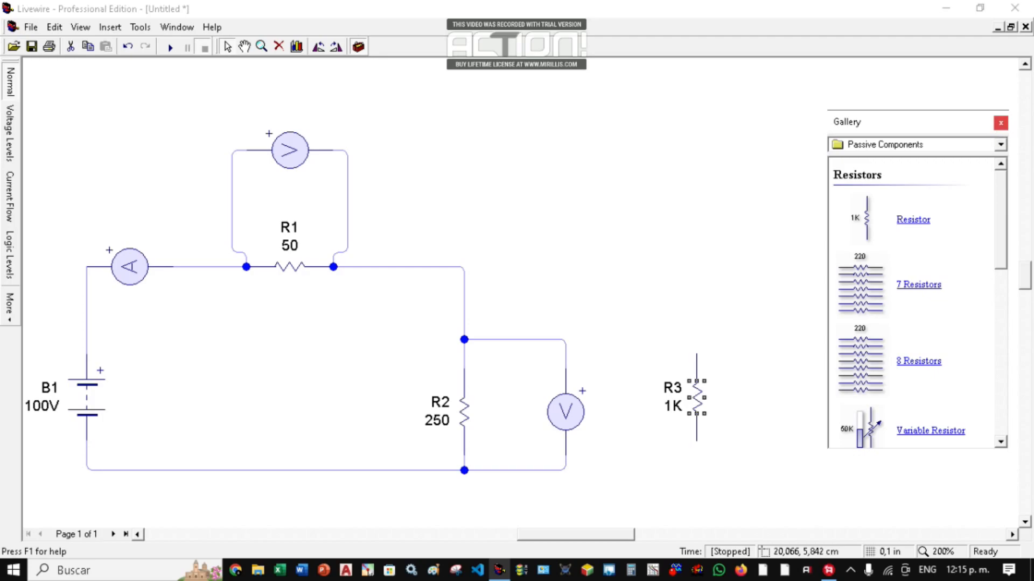
{"action": "left_click", "coordinate": [1000, 123]}
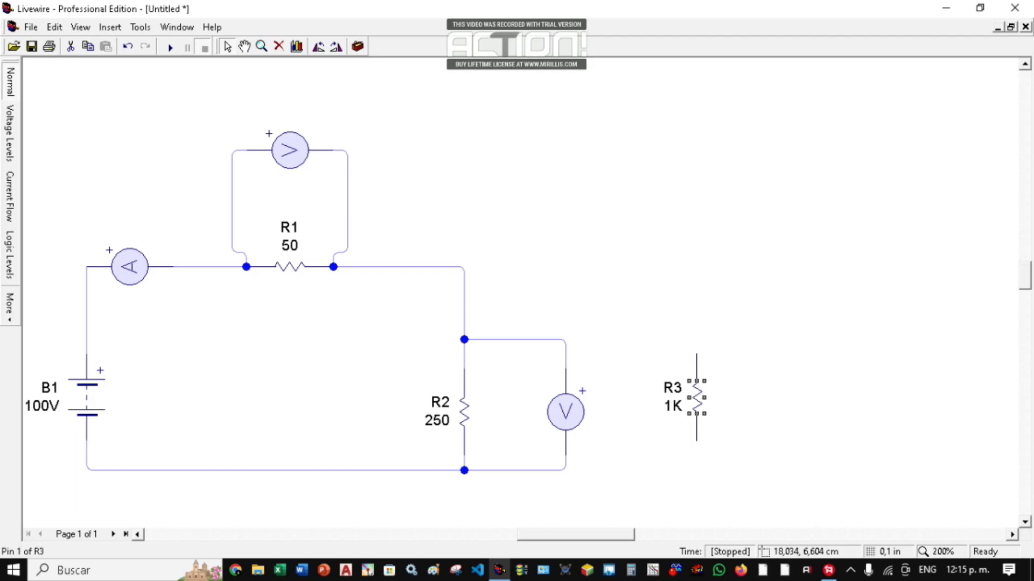
{"action": "mouse_move", "coordinate": [697, 355]}
{"action": "left_mouse_down"}
{"action": "mouse_move", "coordinate": [692, 299]}
{"action": "mouse_move", "coordinate": [565, 296]}
{"action": "mouse_move", "coordinate": [523, 267]}
{"action": "mouse_move", "coordinate": [453, 267]}
{"action": "mouse_move", "coordinate": [464, 267]}
{"action": "left_mouse_up"}
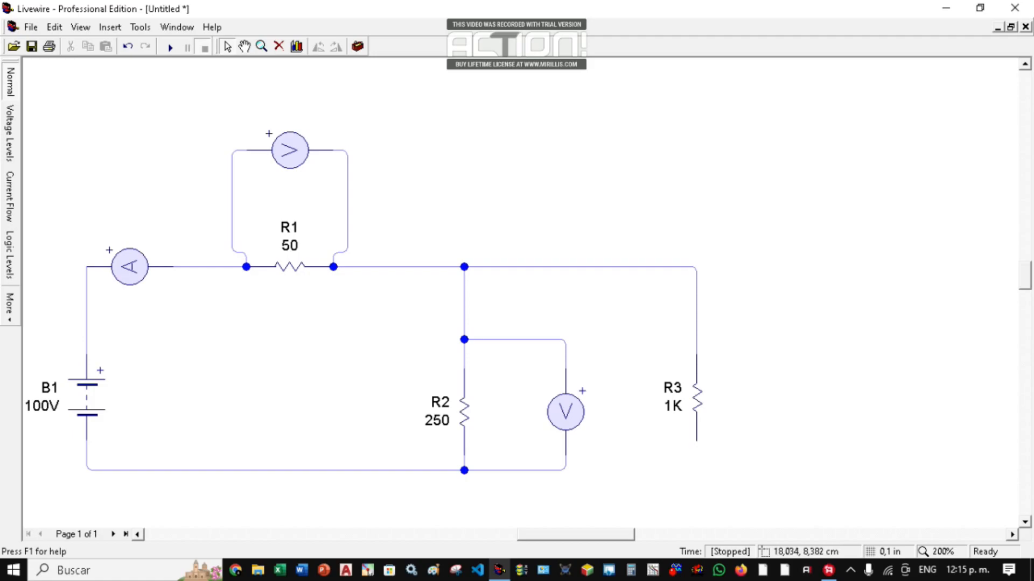
{"action": "left_click_drag", "start_coordinate": [697, 442], "coordinate": [565, 470]}
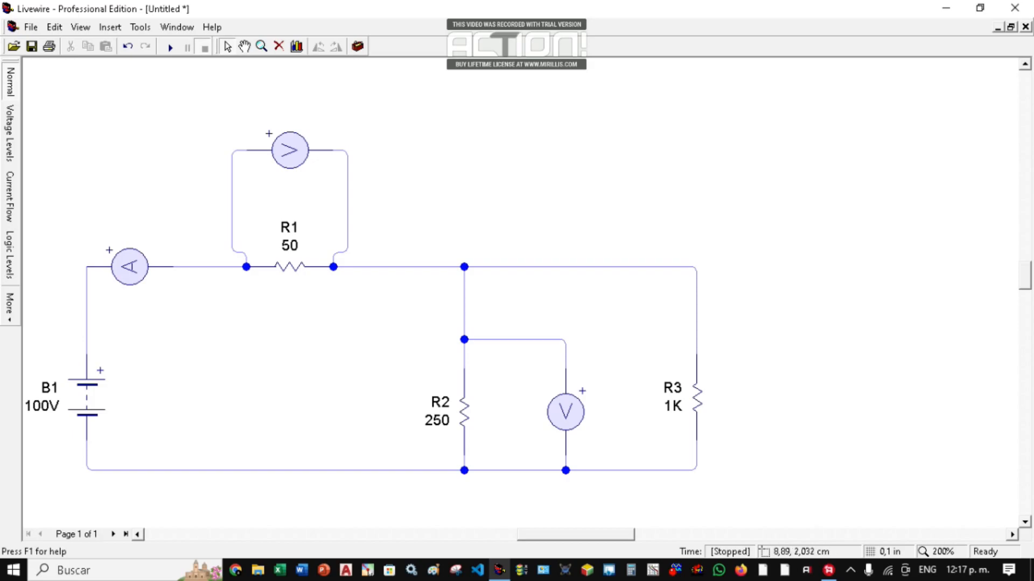
Run the simulation, inspect the current and power of R1, R2 and R3, and stop it.
{"action": "left_click", "coordinate": [171, 48]}
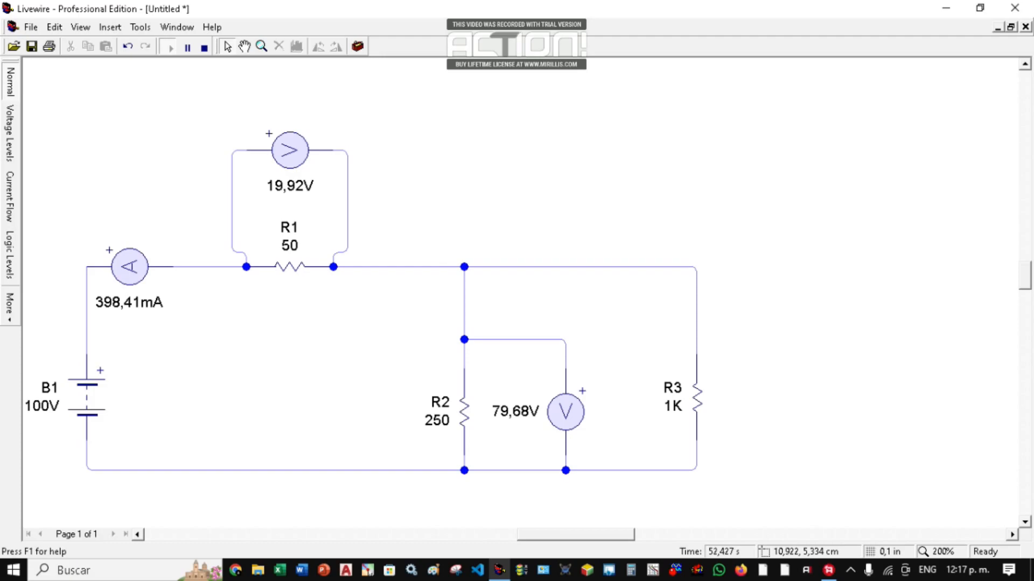
{"action": "mouse_move", "coordinate": [289, 268]}
{"action": "mouse_move", "coordinate": [464, 440]}
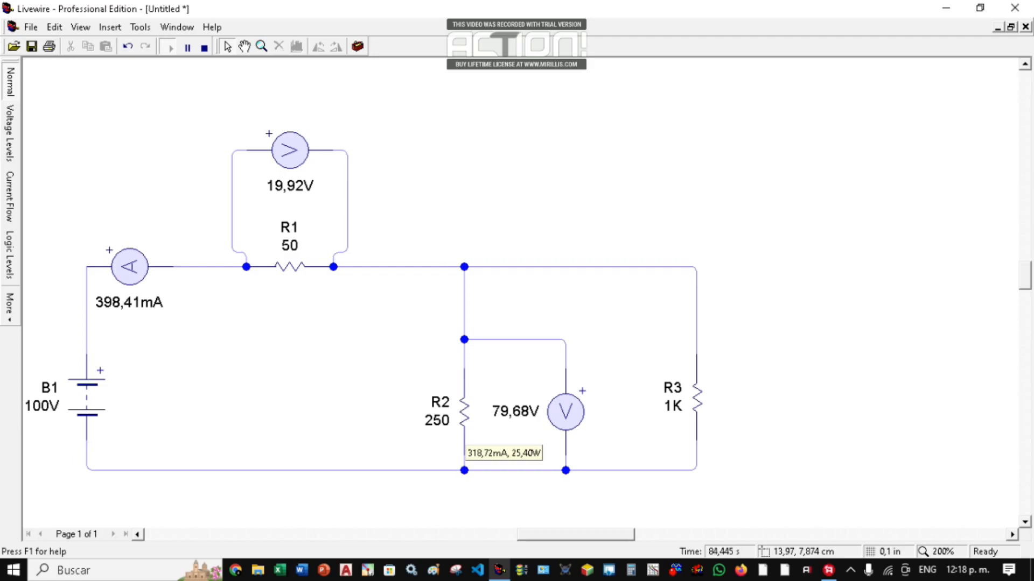
{"action": "mouse_move", "coordinate": [696, 415]}
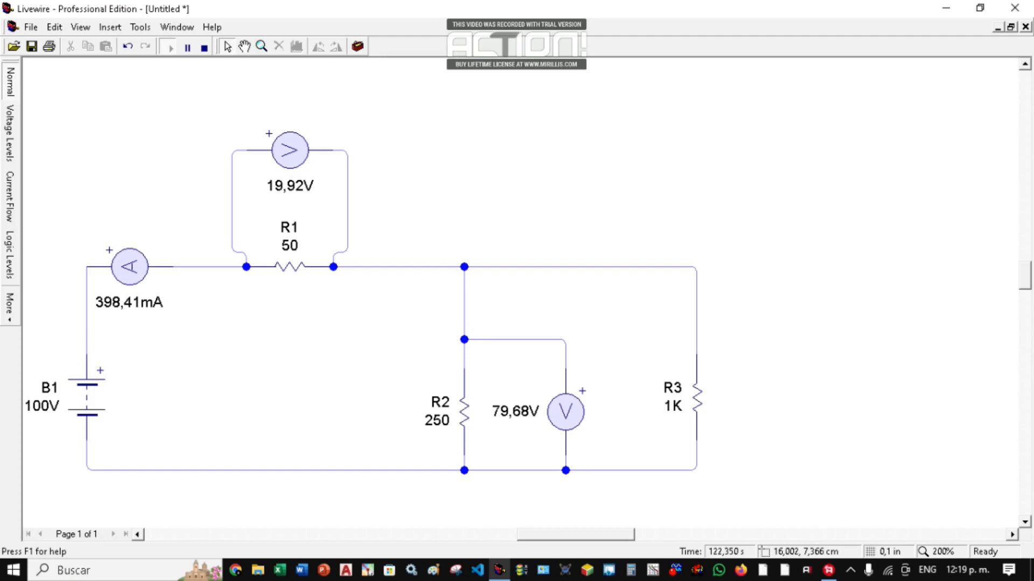
{"action": "left_click", "coordinate": [565, 412]}
{"action": "left_click", "coordinate": [522, 354]}
{"action": "left_click", "coordinate": [204, 48]}
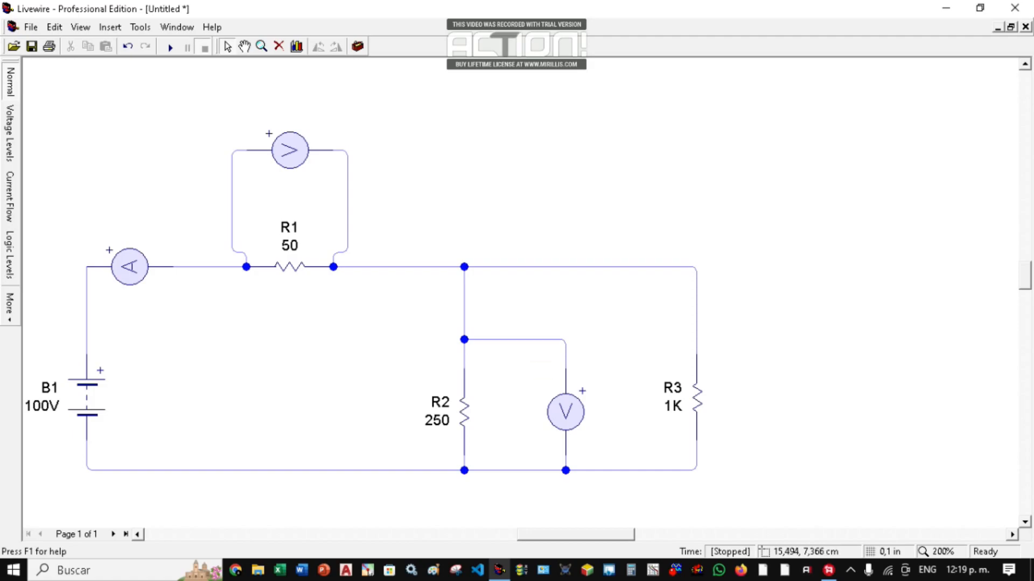
Delete the voltmeter across R2 and the voltmeter across R1.
{"action": "left_click", "coordinate": [568, 415]}
{"action": "key", "text": "Delete"}
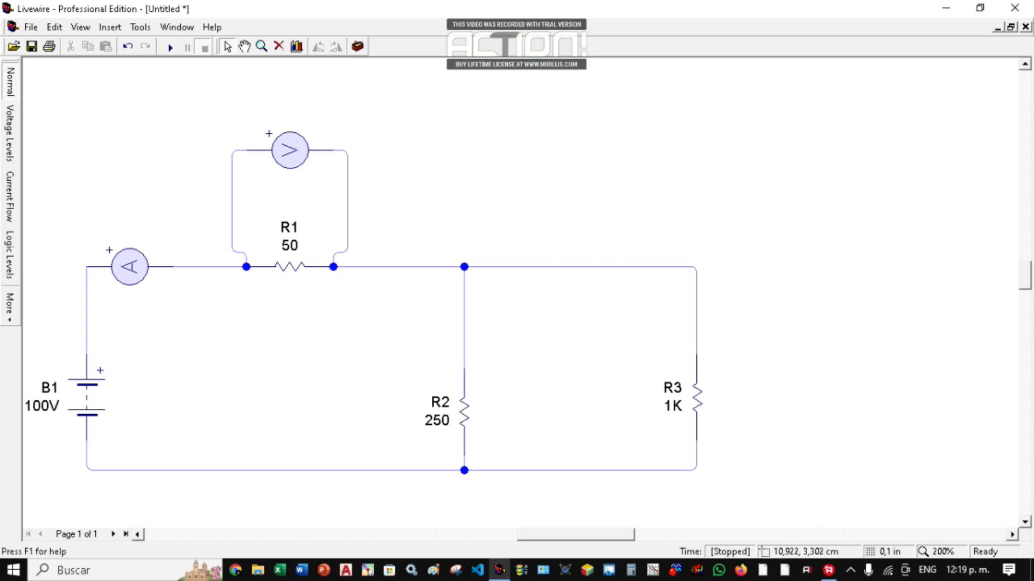
{"action": "left_click", "coordinate": [290, 151]}
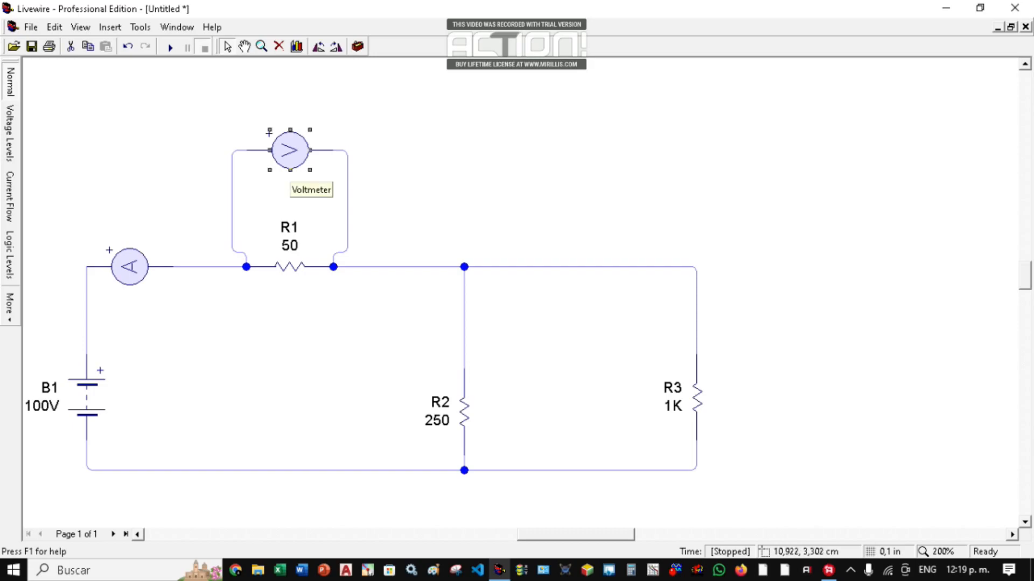
{"action": "key", "text": "Delete"}
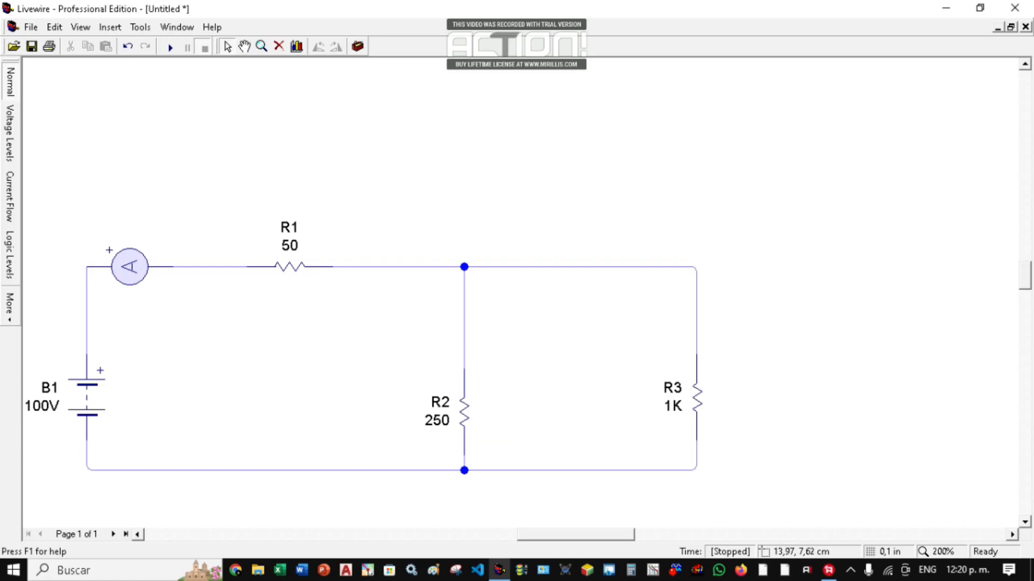
Shift R2 slightly down its branch and delete the wire joining its upper lead to the wire between R1 and R3.
{"action": "left_click", "coordinate": [464, 425]}
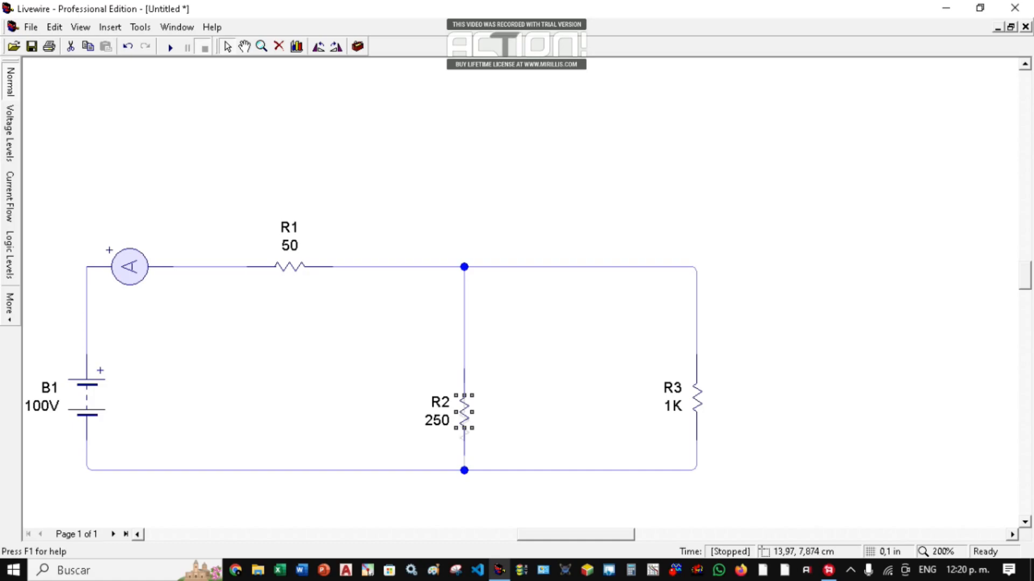
{"action": "left_click_drag", "start_coordinate": [462, 435], "coordinate": [462, 449]}
{"action": "left_click", "coordinate": [566, 412]}
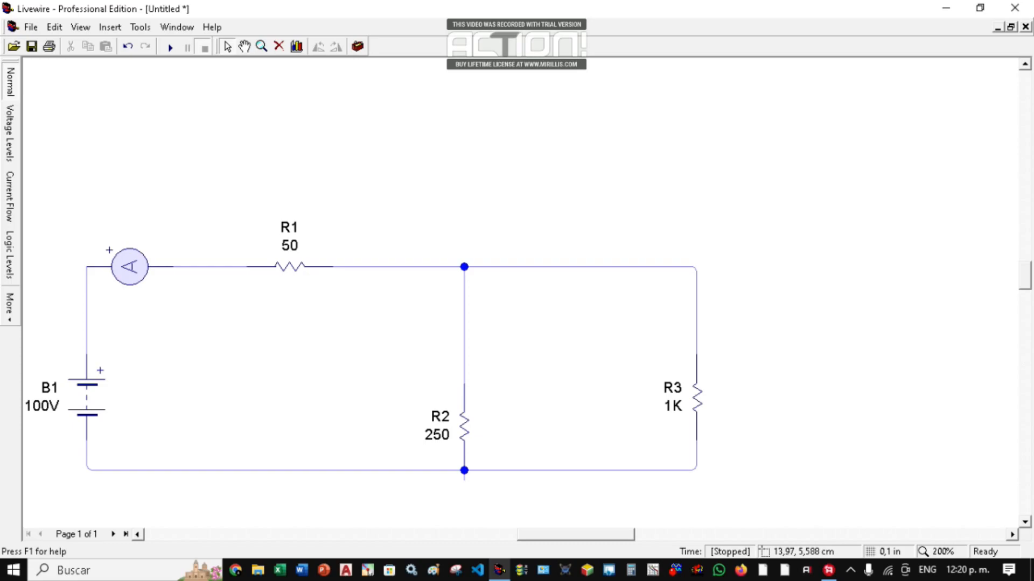
{"action": "left_click", "coordinate": [464, 324]}
{"action": "key", "text": "Delete"}
Move R2 back up slightly and reconnect its lower lead to the return wire.
{"action": "left_click", "coordinate": [464, 426]}
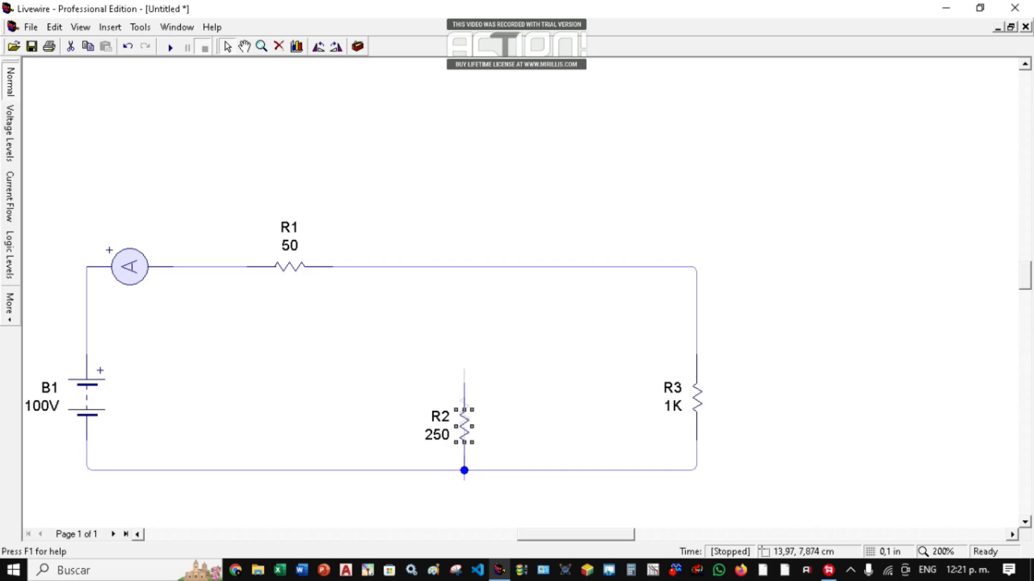
{"action": "left_click_drag", "start_coordinate": [464, 426], "coordinate": [464, 412]}
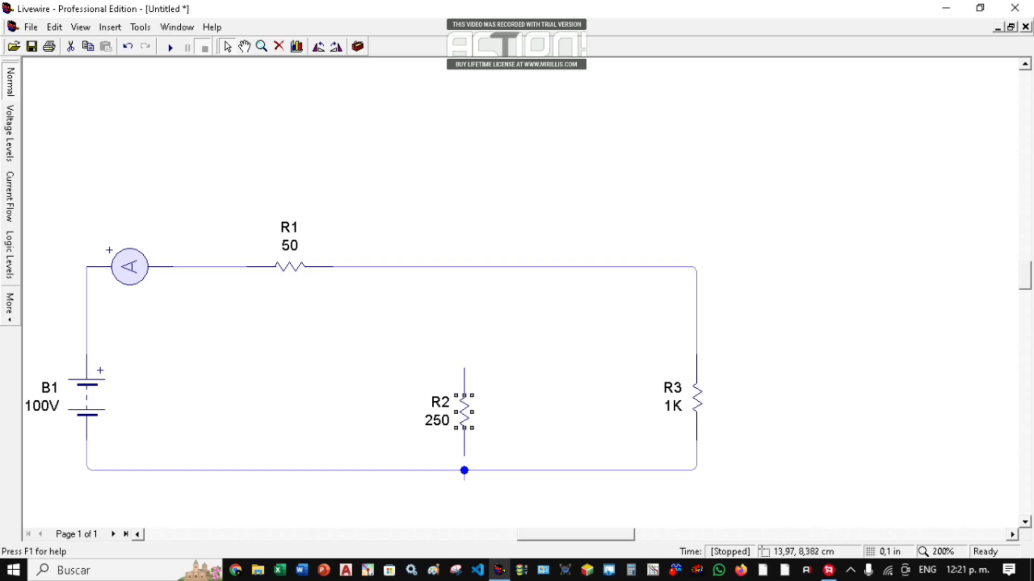
{"action": "left_click_drag", "start_coordinate": [464, 456], "coordinate": [464, 472]}
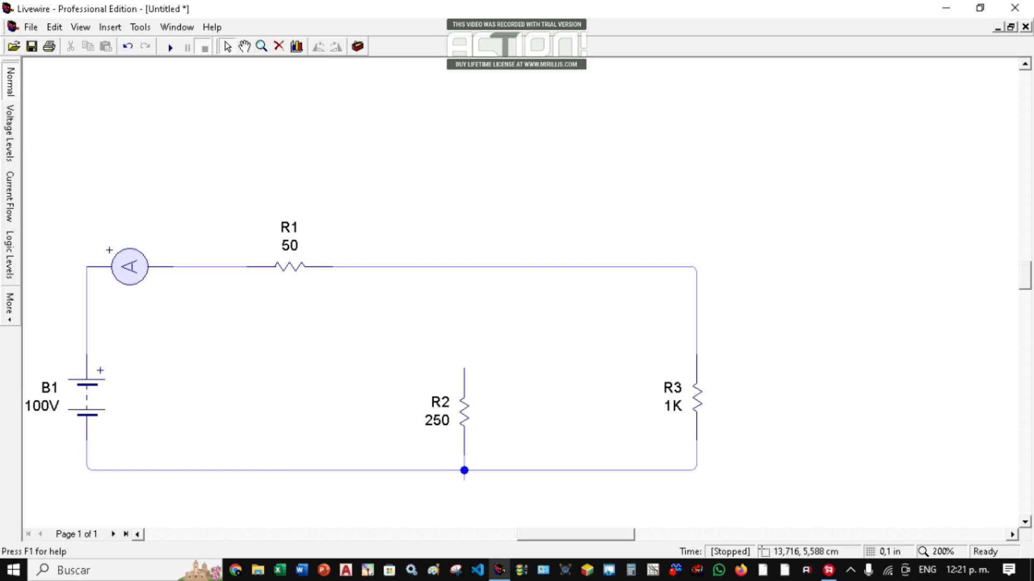
Delete the wire between R1 and R3, and place one ammeter above R3 and another above R2.
{"action": "left_click", "coordinate": [477, 267]}
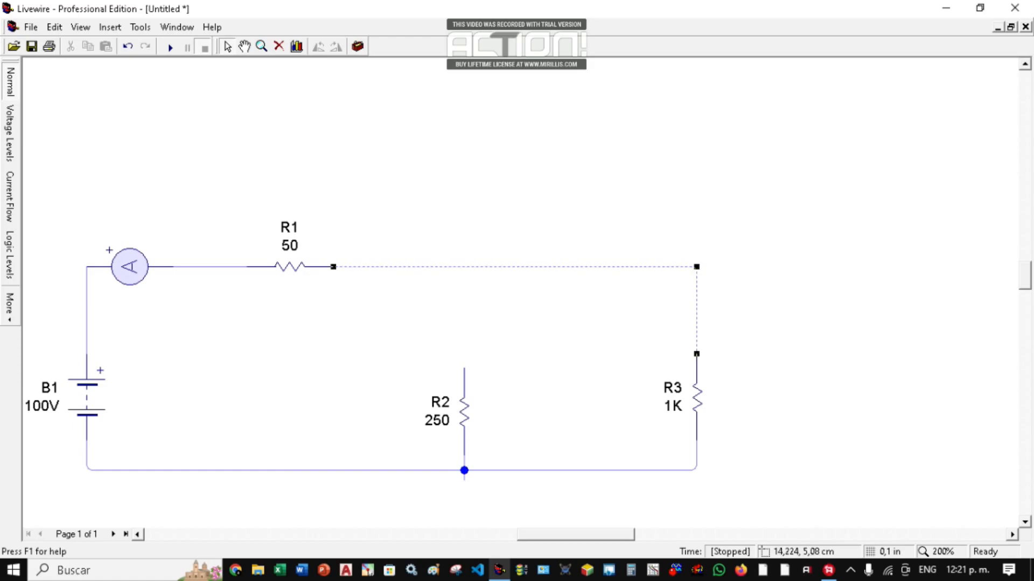
{"action": "key", "text": "Delete"}
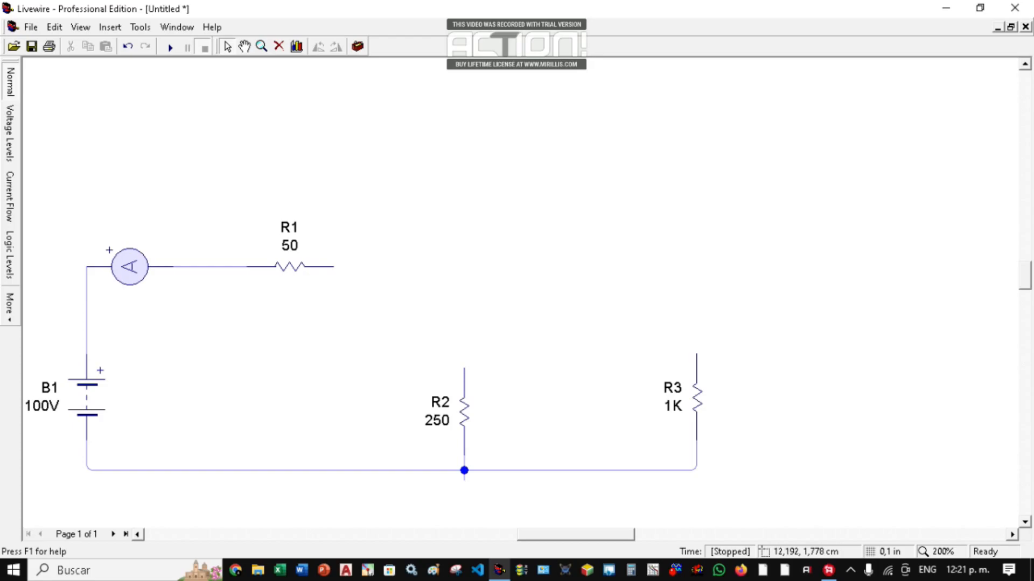
{"action": "left_click", "coordinate": [296, 46]}
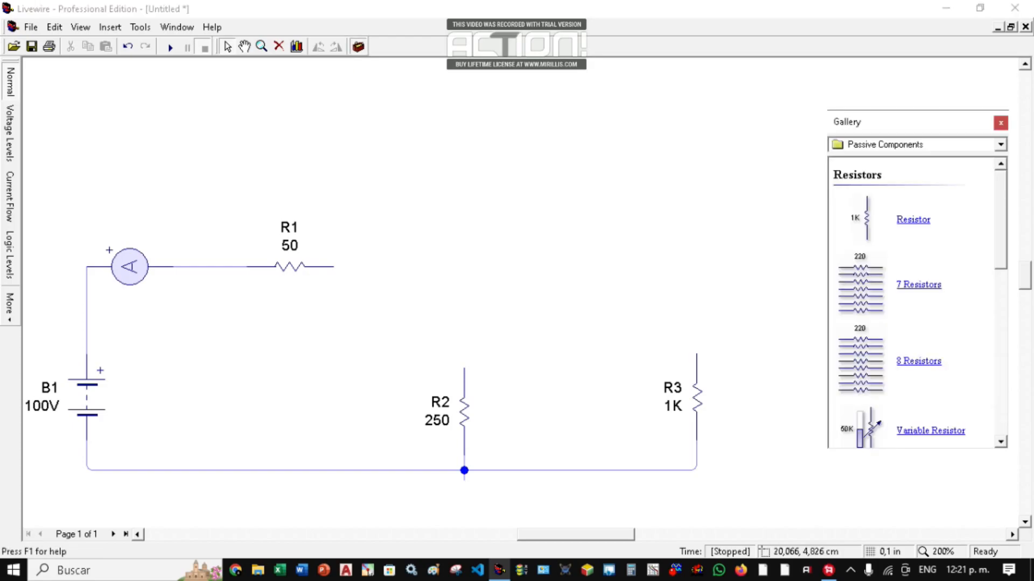
{"action": "left_click", "coordinate": [1000, 144]}
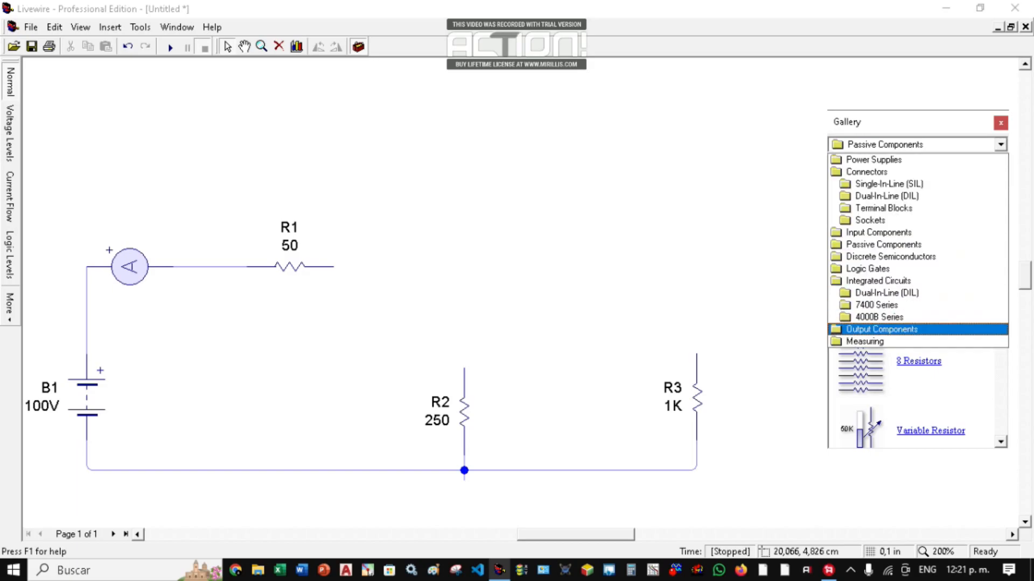
{"action": "left_click", "coordinate": [864, 342]}
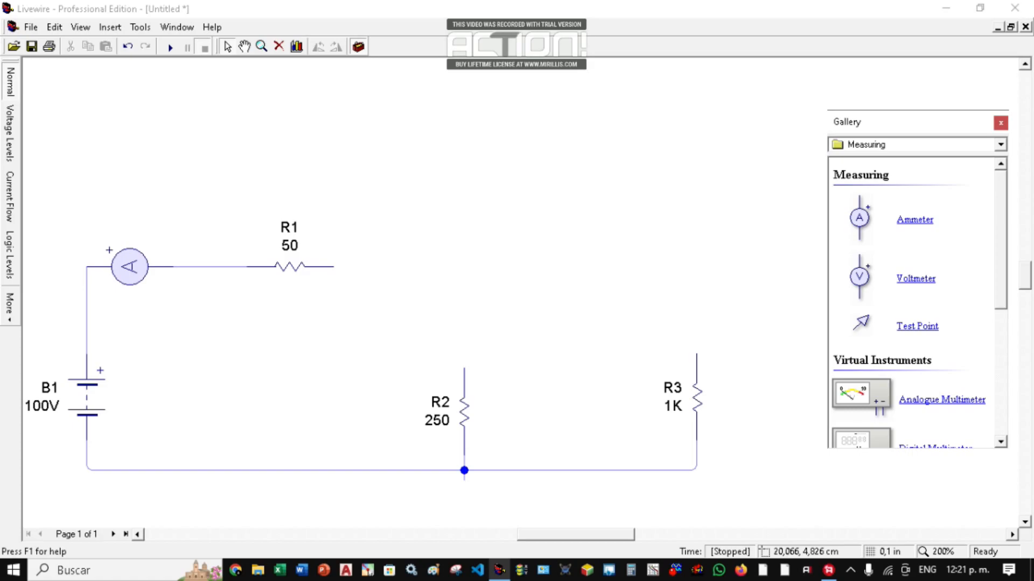
{"action": "left_click_drag", "start_coordinate": [859, 218], "coordinate": [696, 267]}
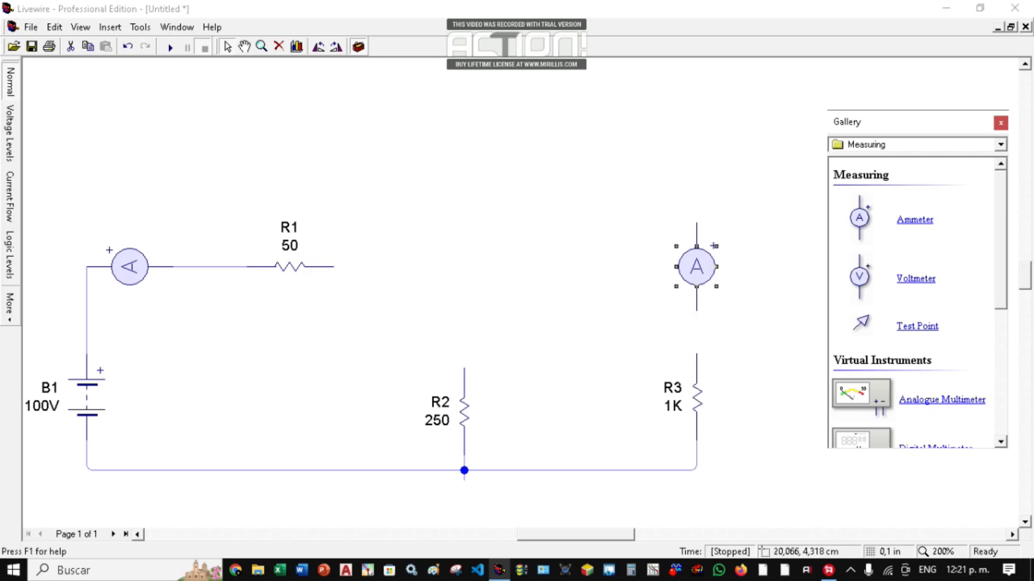
{"action": "left_click_drag", "start_coordinate": [859, 218], "coordinate": [464, 281]}
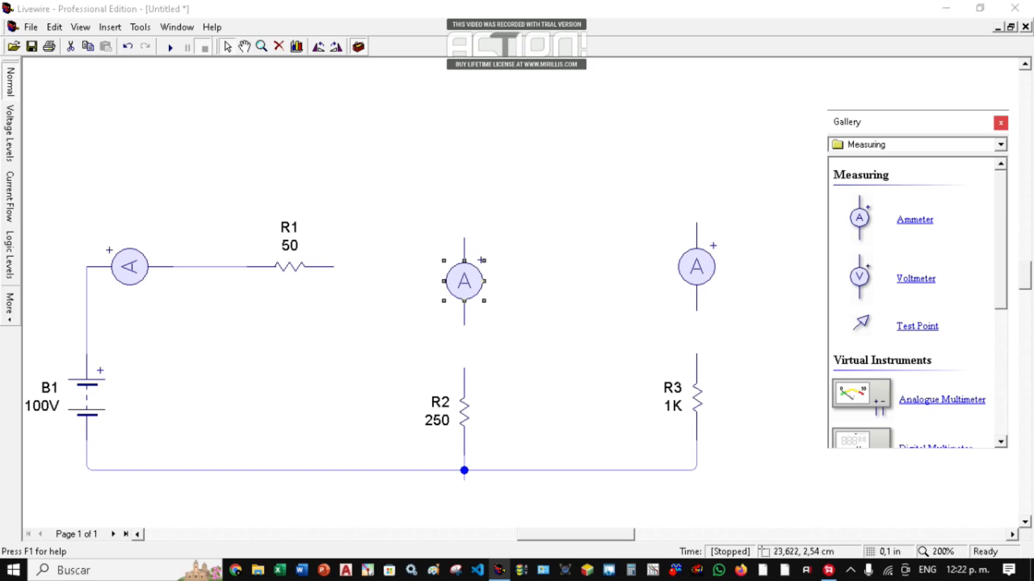
{"action": "left_click", "coordinate": [1000, 123]}
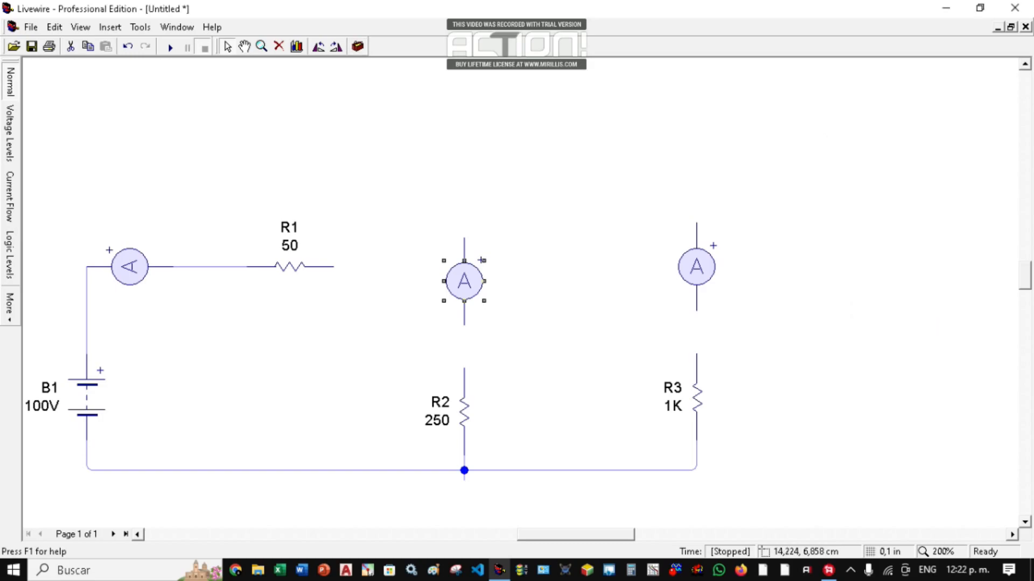
Wire the new ammeters in series with R2 and R3, and connect both of their upper leads to R1's output.
{"action": "left_click_drag", "start_coordinate": [464, 368], "coordinate": [464, 323]}
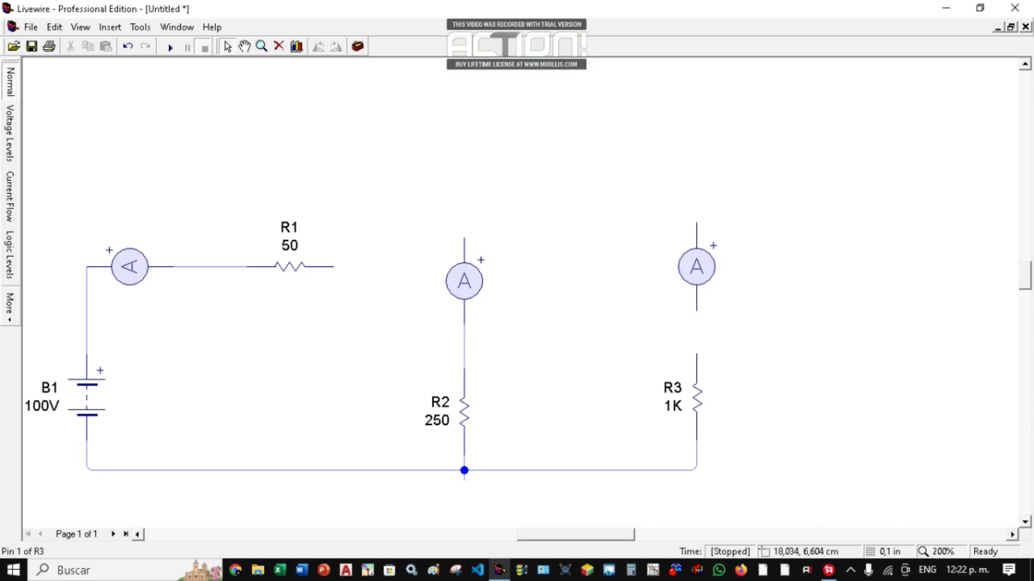
{"action": "left_click_drag", "start_coordinate": [696, 354], "coordinate": [696, 310]}
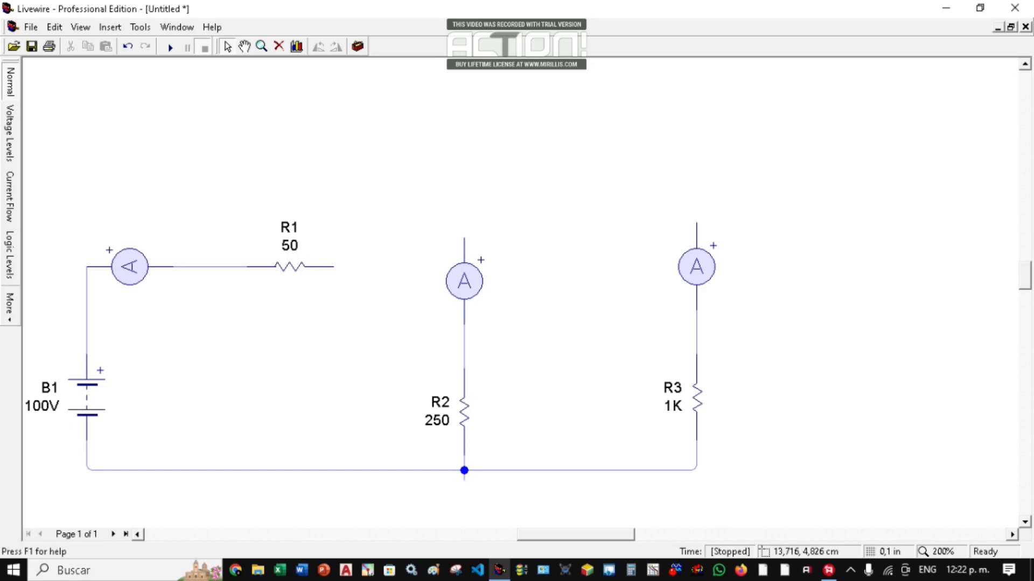
{"action": "mouse_move", "coordinate": [464, 237]}
{"action": "left_mouse_down"}
{"action": "mouse_move", "coordinate": [335, 238]}
{"action": "mouse_move", "coordinate": [333, 267]}
{"action": "left_mouse_up"}
{"action": "left_click_drag", "start_coordinate": [697, 222], "coordinate": [464, 237]}
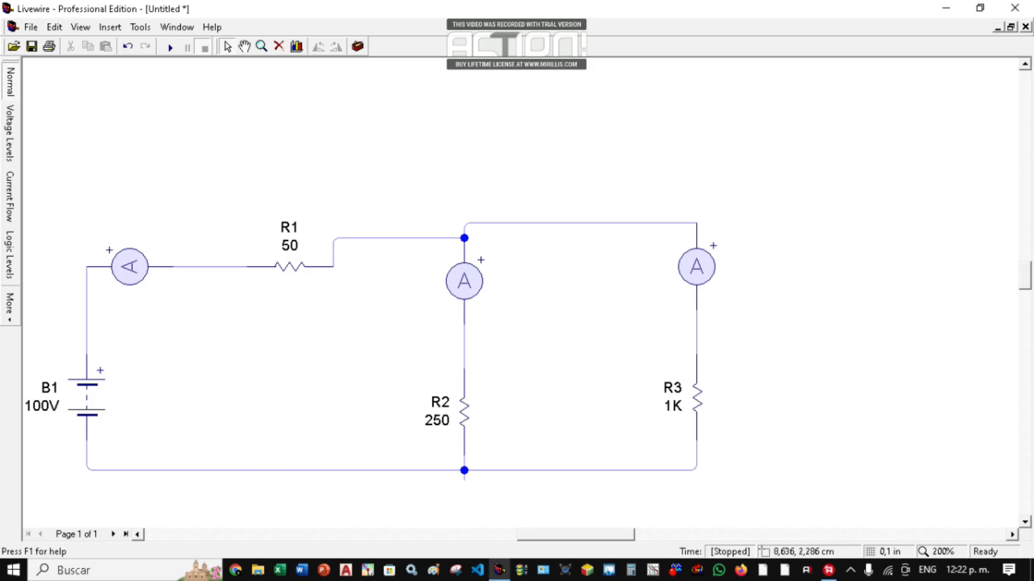
Run the simulation, read the total current and the branch currents through R2 and R3 on the ammeters, and stop it.
{"action": "left_click", "coordinate": [170, 47]}
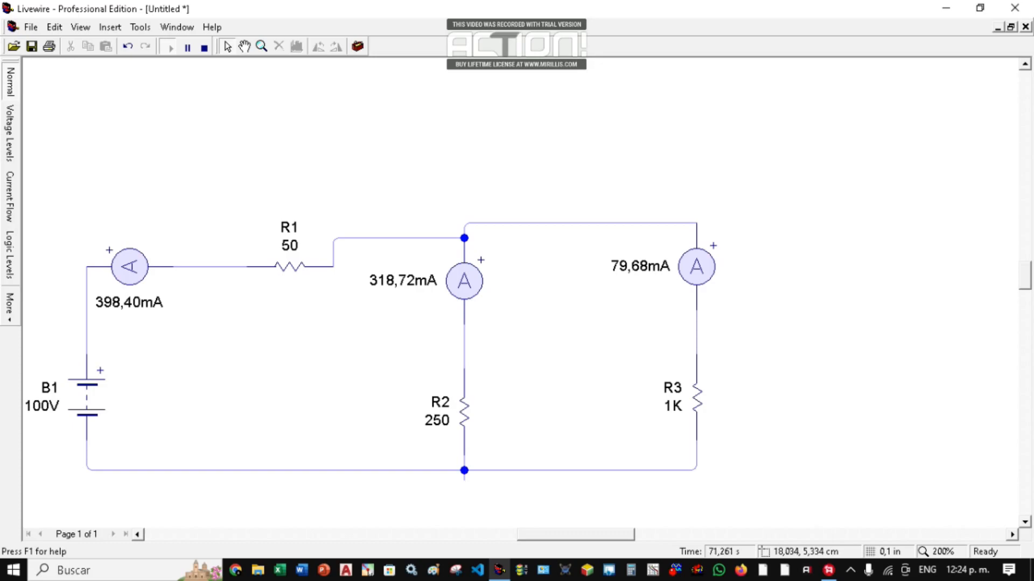
{"action": "mouse_move", "coordinate": [697, 355]}
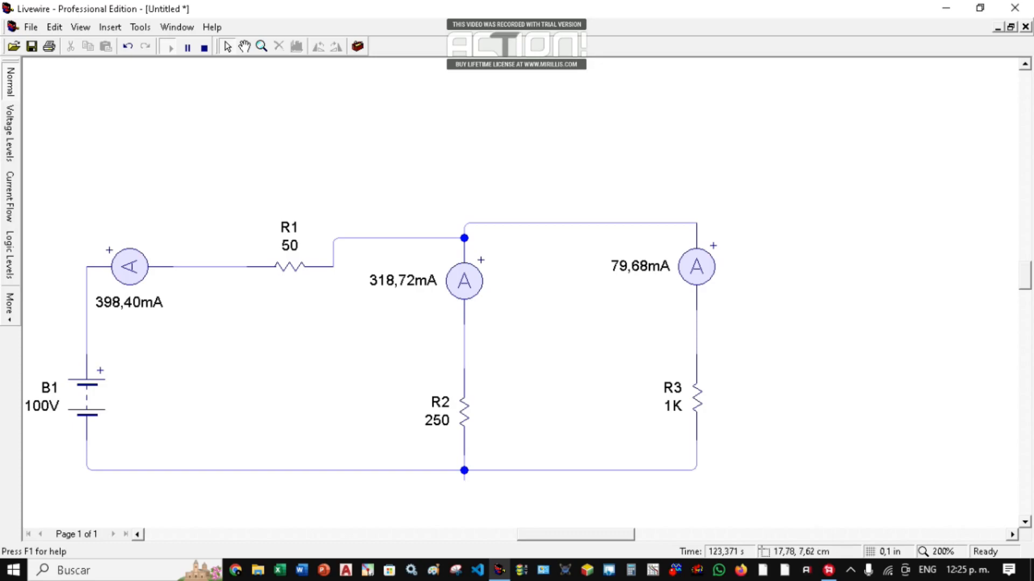
{"action": "mouse_move", "coordinate": [699, 402]}
{"action": "left_click", "coordinate": [110, 27]}
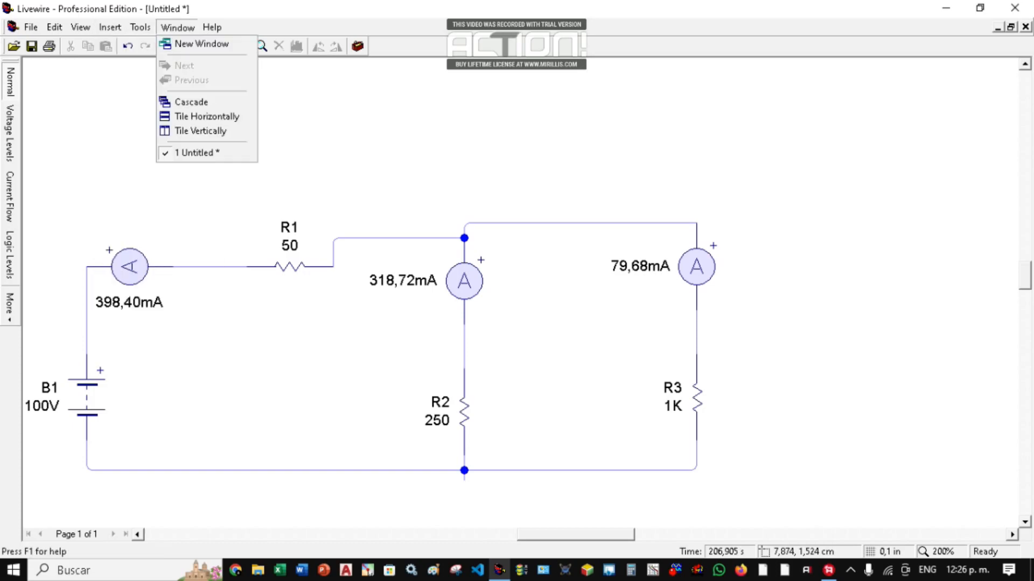
{"action": "left_click", "coordinate": [274, 107]}
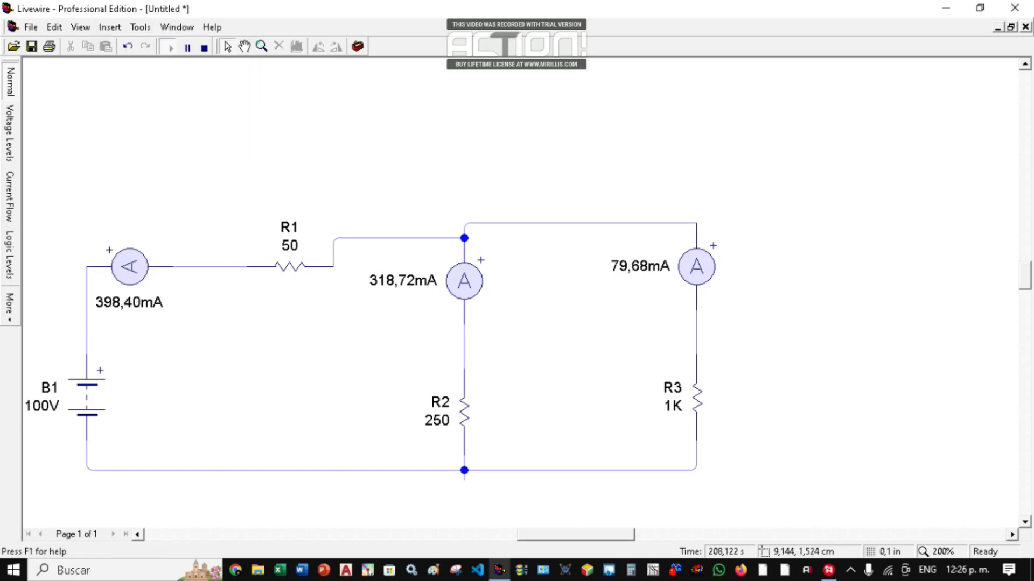
{"action": "left_click", "coordinate": [204, 48]}
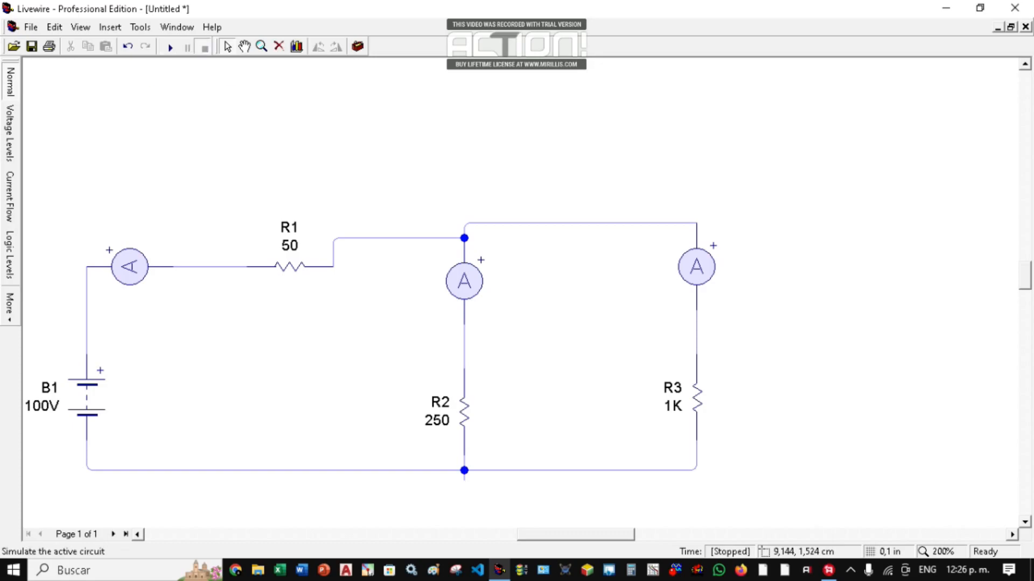
Insert a wide text box above the circuit containing the title "circuito de simulacion LIVEWIRE".
{"action": "left_click", "coordinate": [109, 27]}
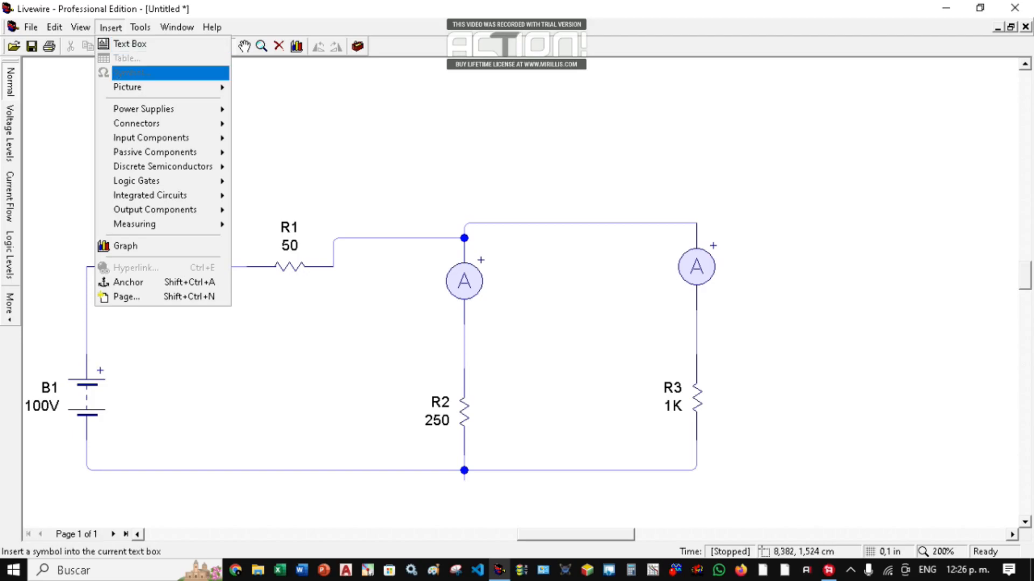
{"action": "left_click", "coordinate": [290, 78]}
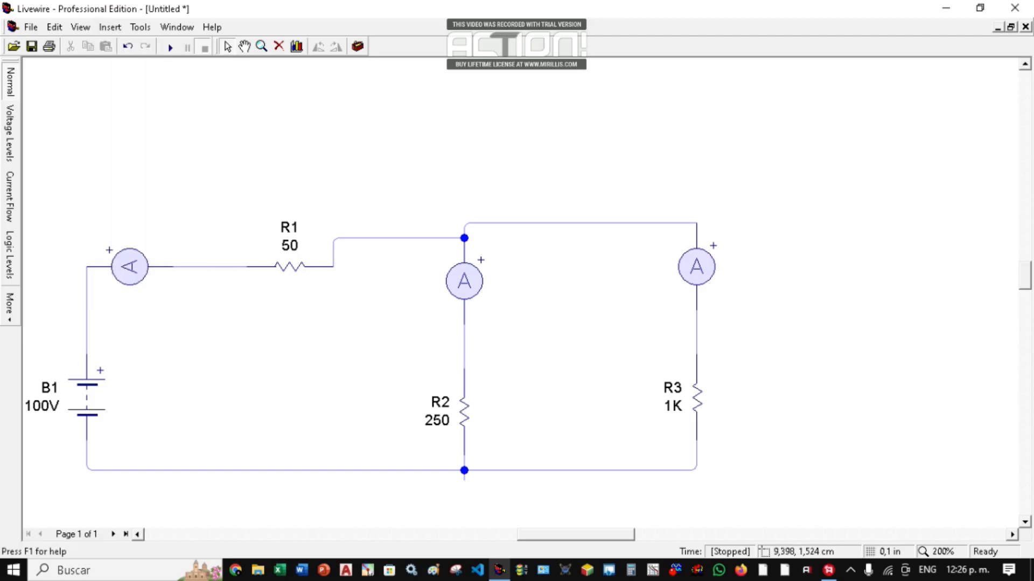
{"action": "left_click", "coordinate": [110, 27]}
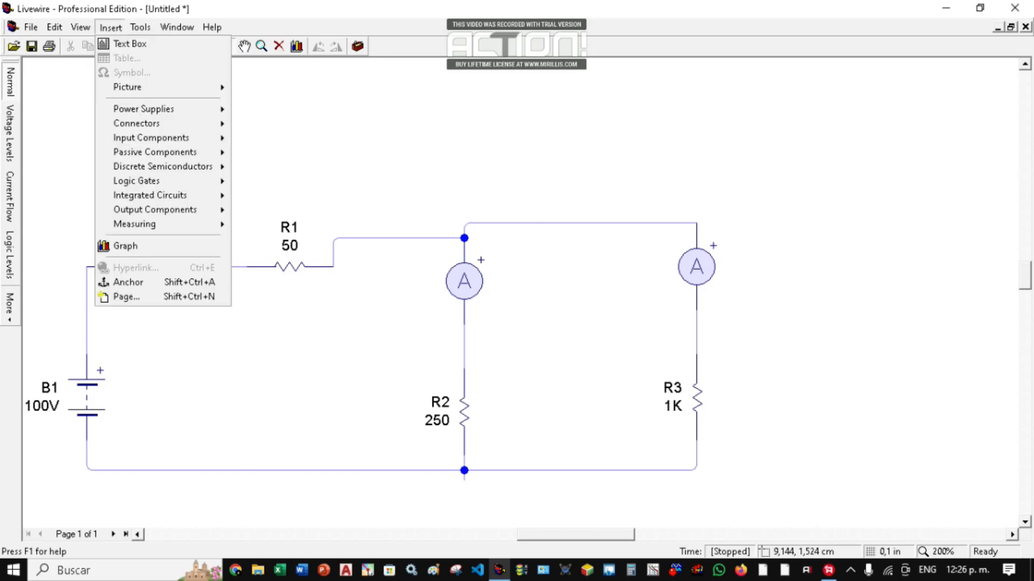
{"action": "left_click", "coordinate": [130, 44]}
{"action": "left_click_drag", "start_coordinate": [319, 78], "coordinate": [771, 152]}
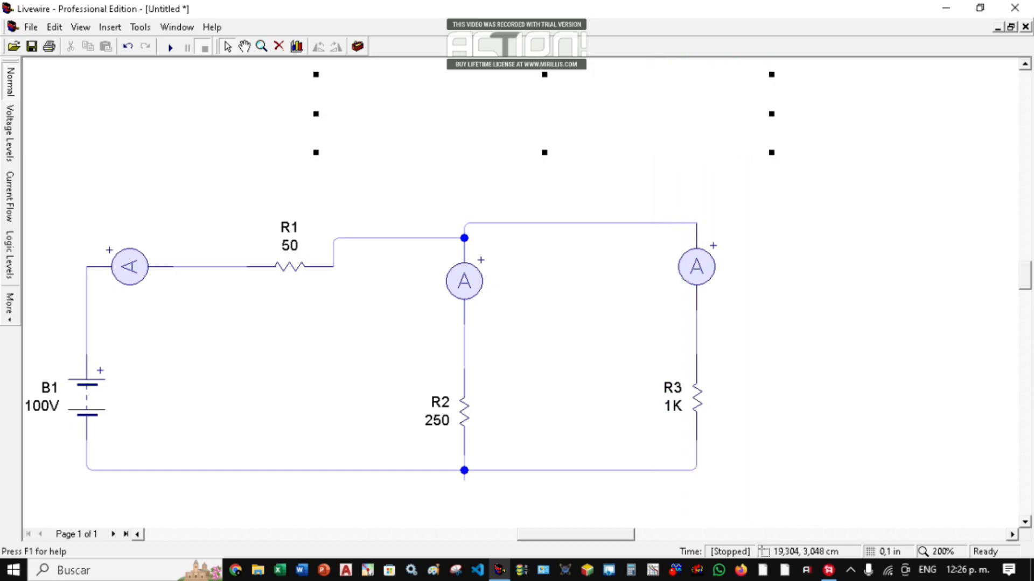
{"action": "type", "text": "C"}
{"action": "type", "text": "irc"}
{"action": "type", "text": "uit"}
{"action": "type", "text": "o "}
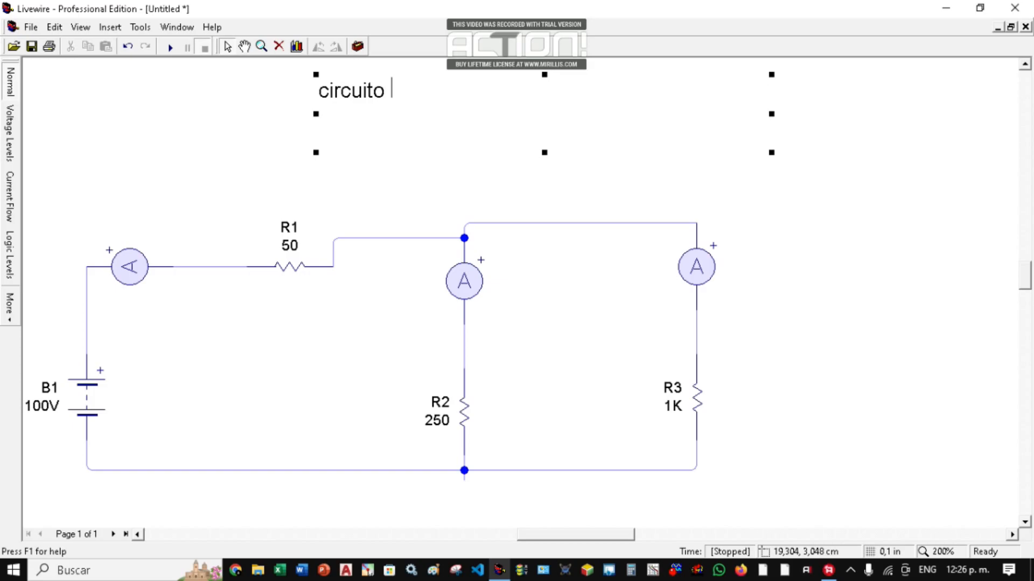
{"action": "type", "text": "de simula"}
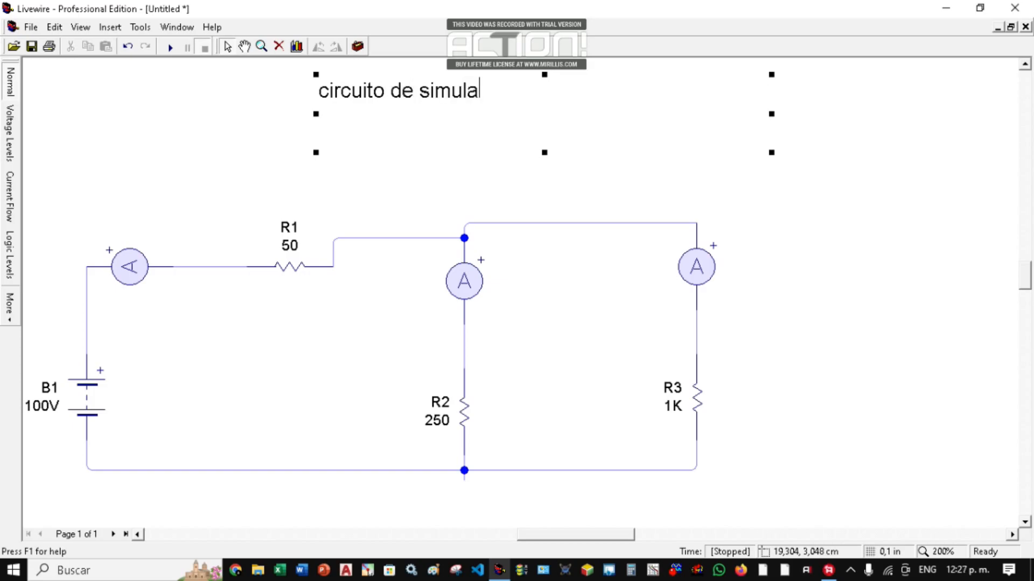
{"action": "type", "text": "c"}
{"action": "type", "text": "n LIV"}
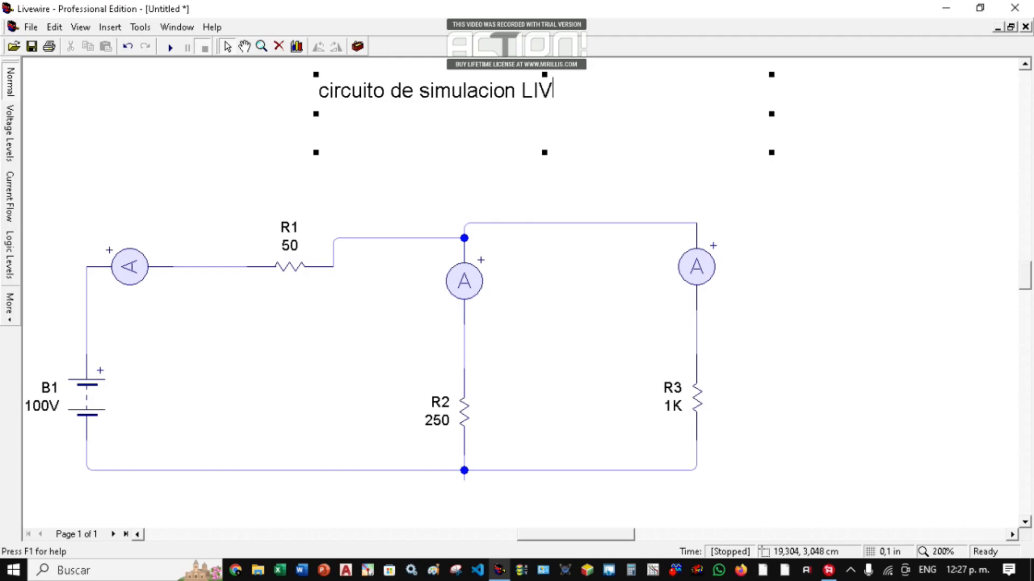
{"action": "type", "text": "EWIRE"}
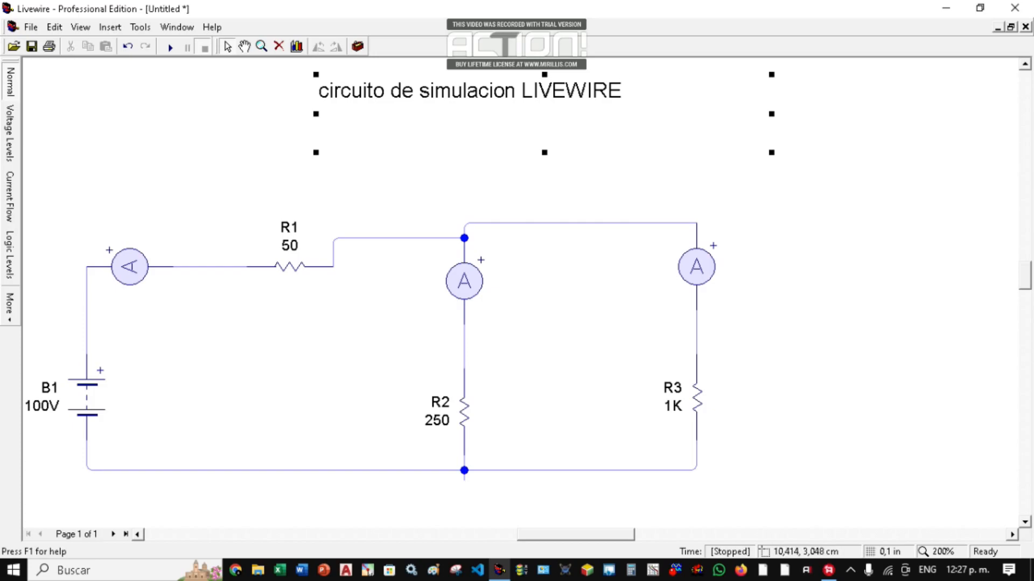
{"action": "left_click", "coordinate": [262, 165]}
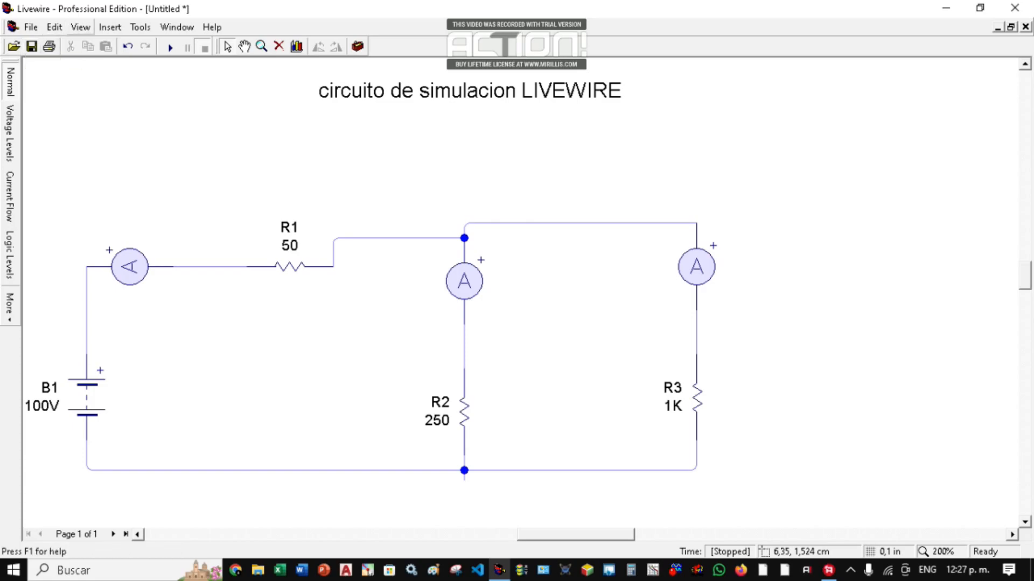
{"action": "left_click", "coordinate": [110, 27]}
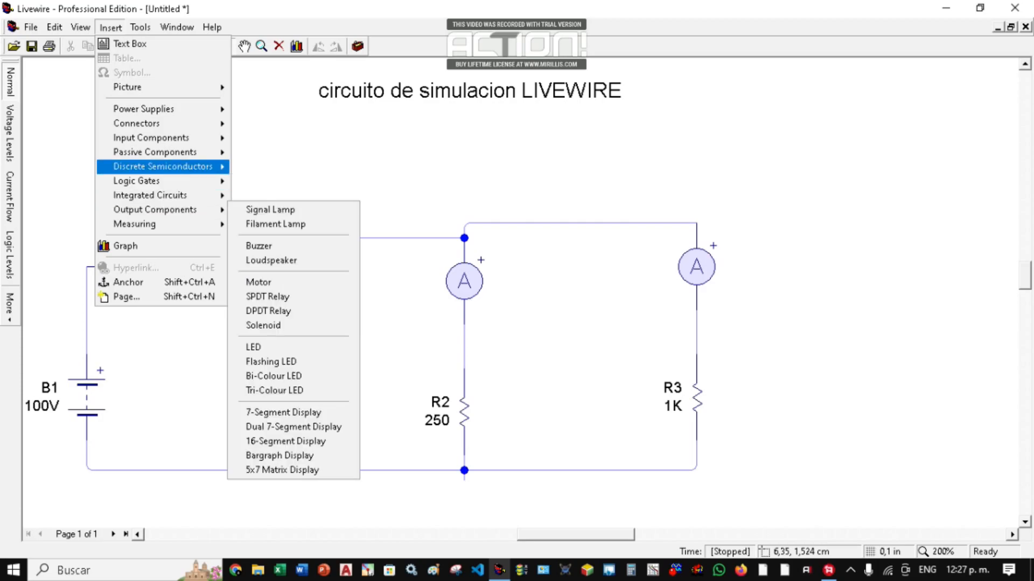
{"action": "mouse_move", "coordinate": [162, 124]}
{"action": "mouse_move", "coordinate": [218, 88]}
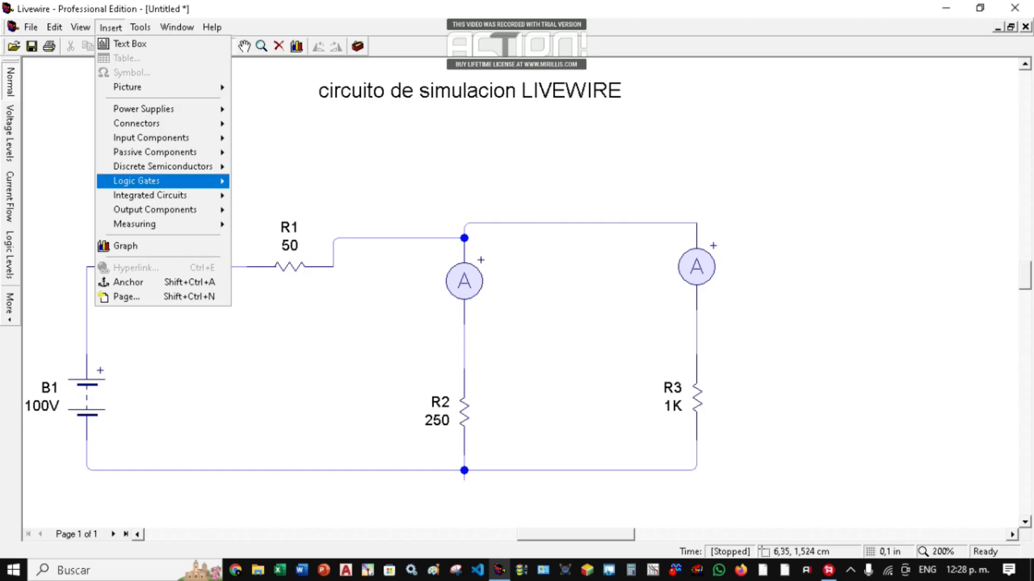
{"action": "mouse_move", "coordinate": [140, 28]}
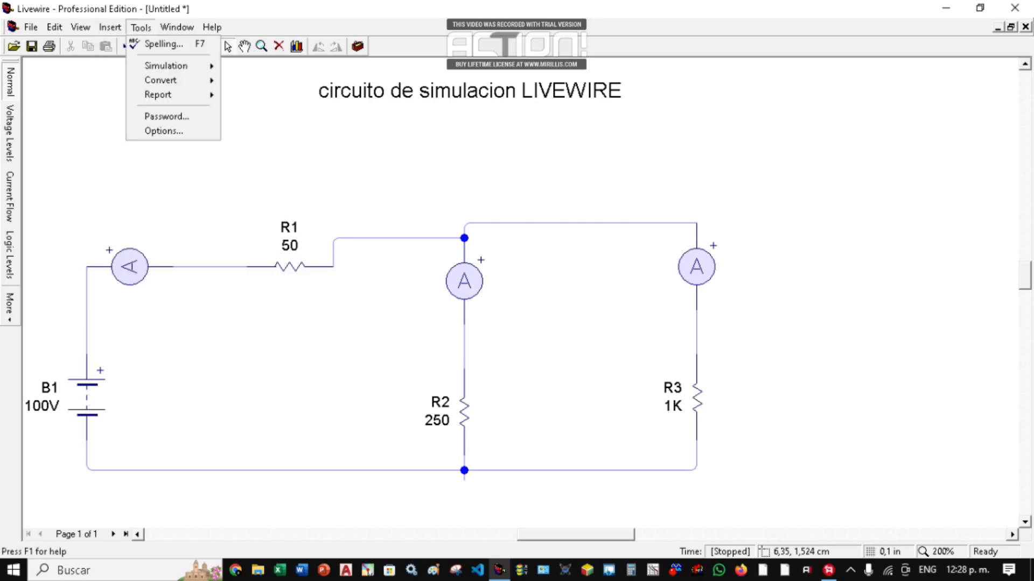
{"action": "mouse_move", "coordinate": [161, 66]}
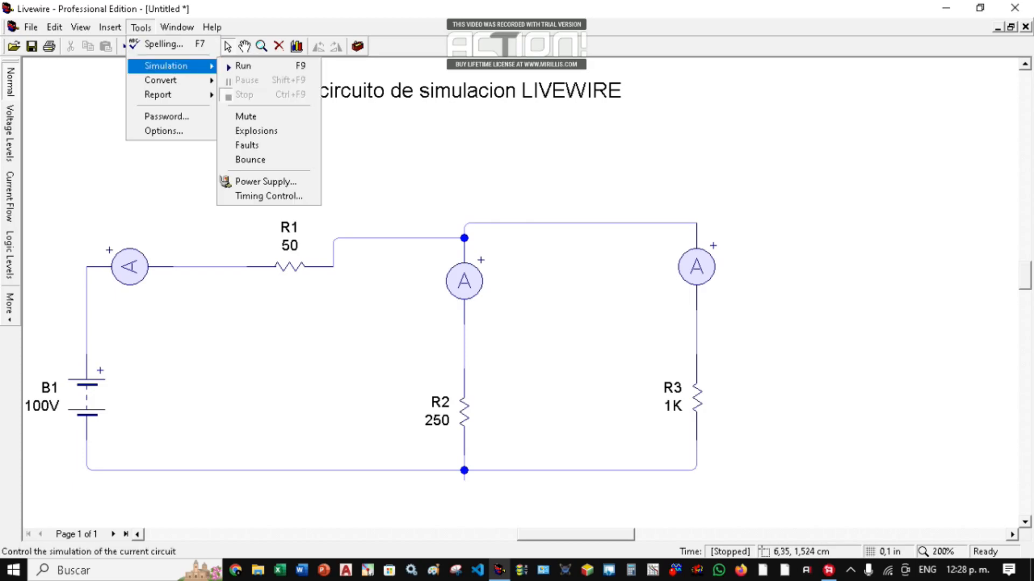
{"action": "left_click", "coordinate": [275, 102]}
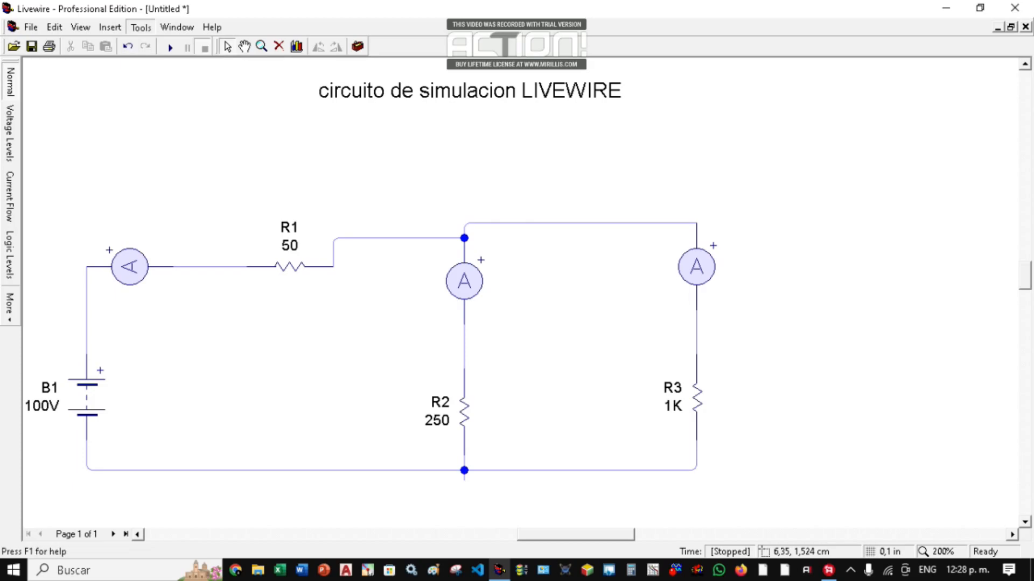